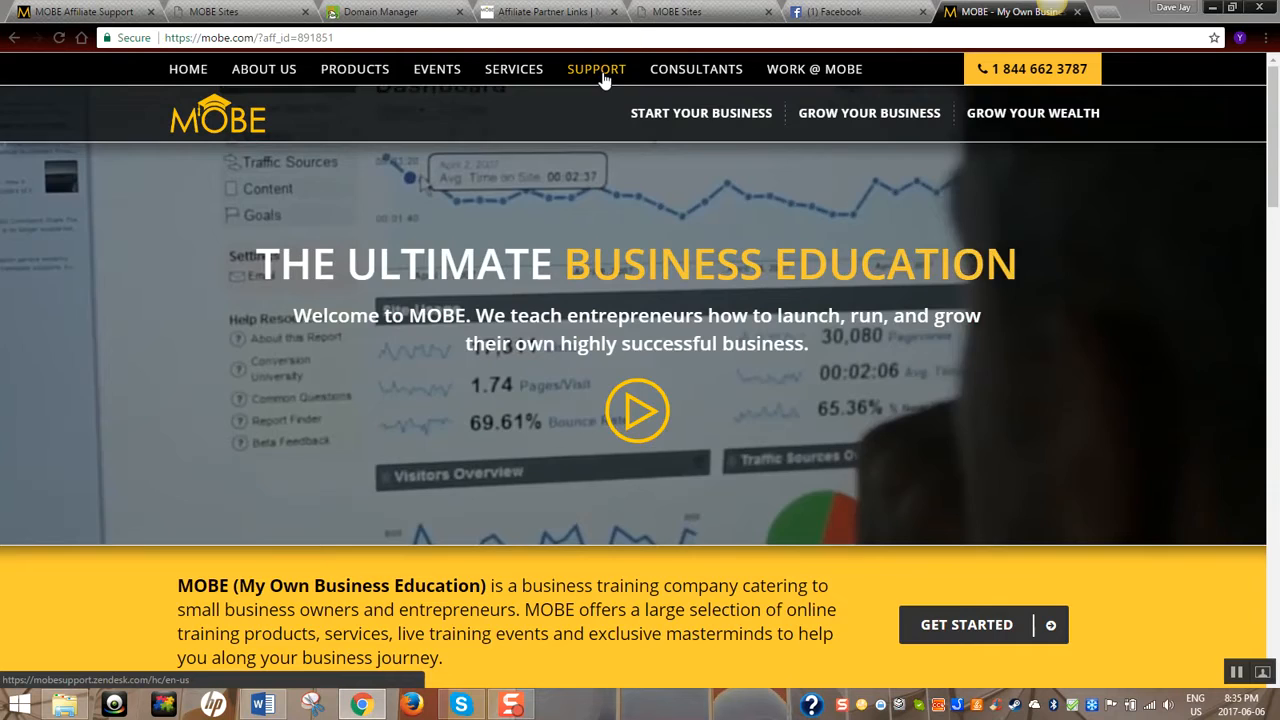
Open MOBE Support's Submit a Request form and browse the Issue Category list without choosing one
click(600, 72)
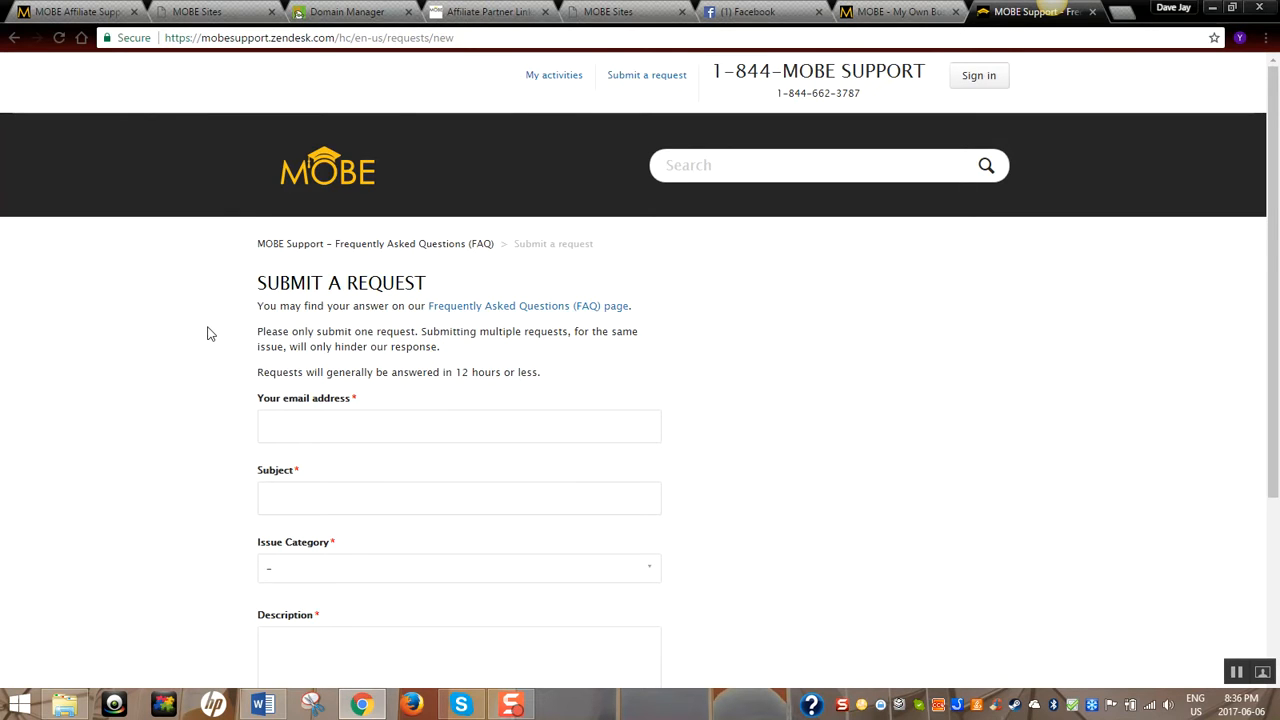
scroll(212, 340, down, 1)
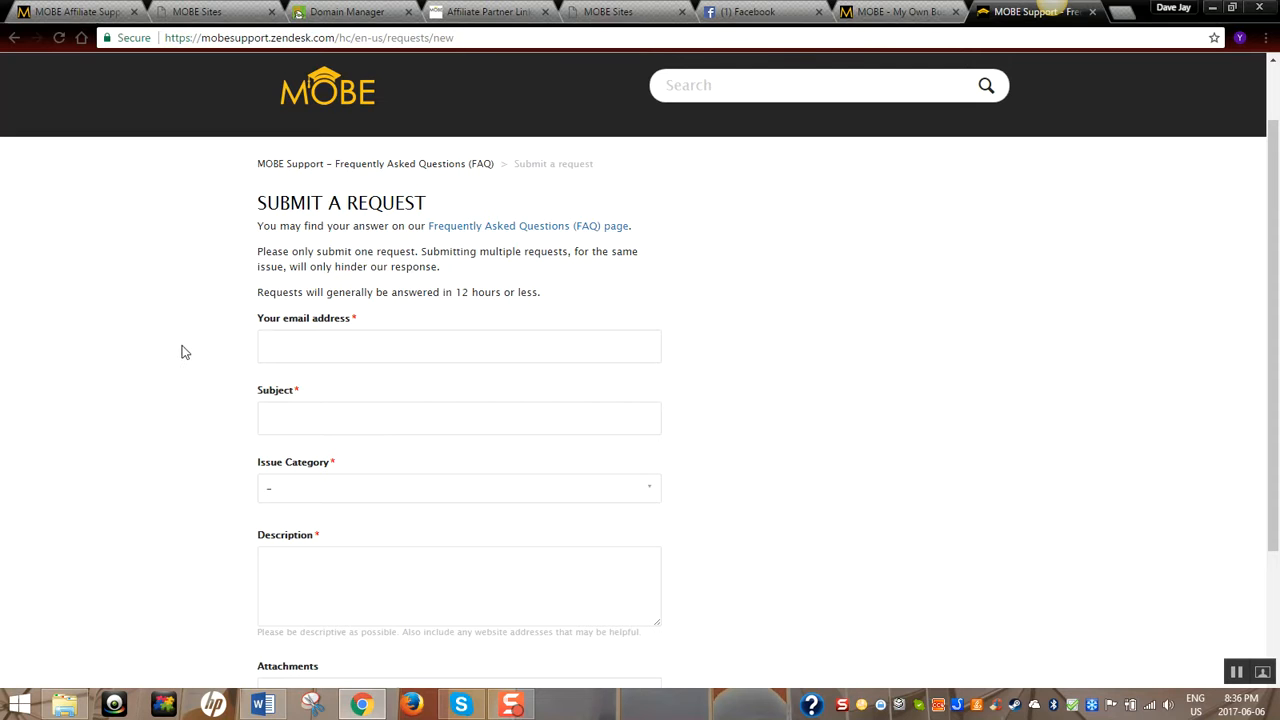
scroll(194, 343, down, 2)
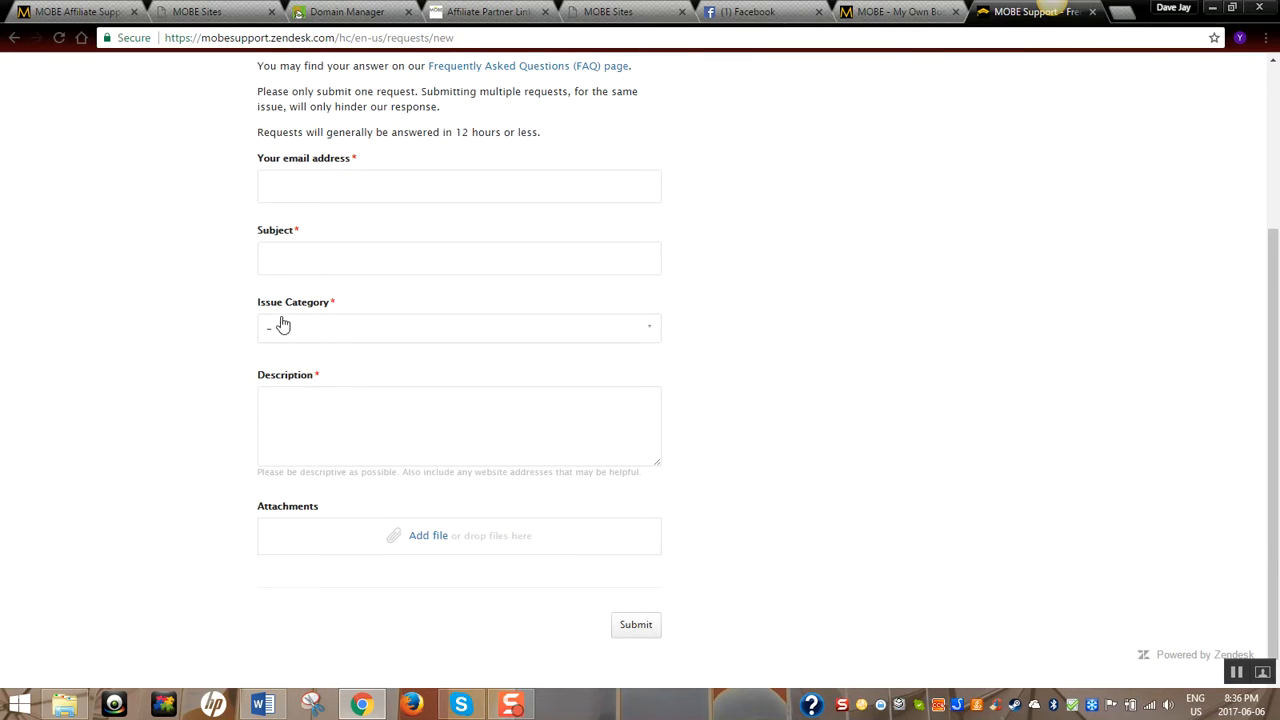
click(651, 337)
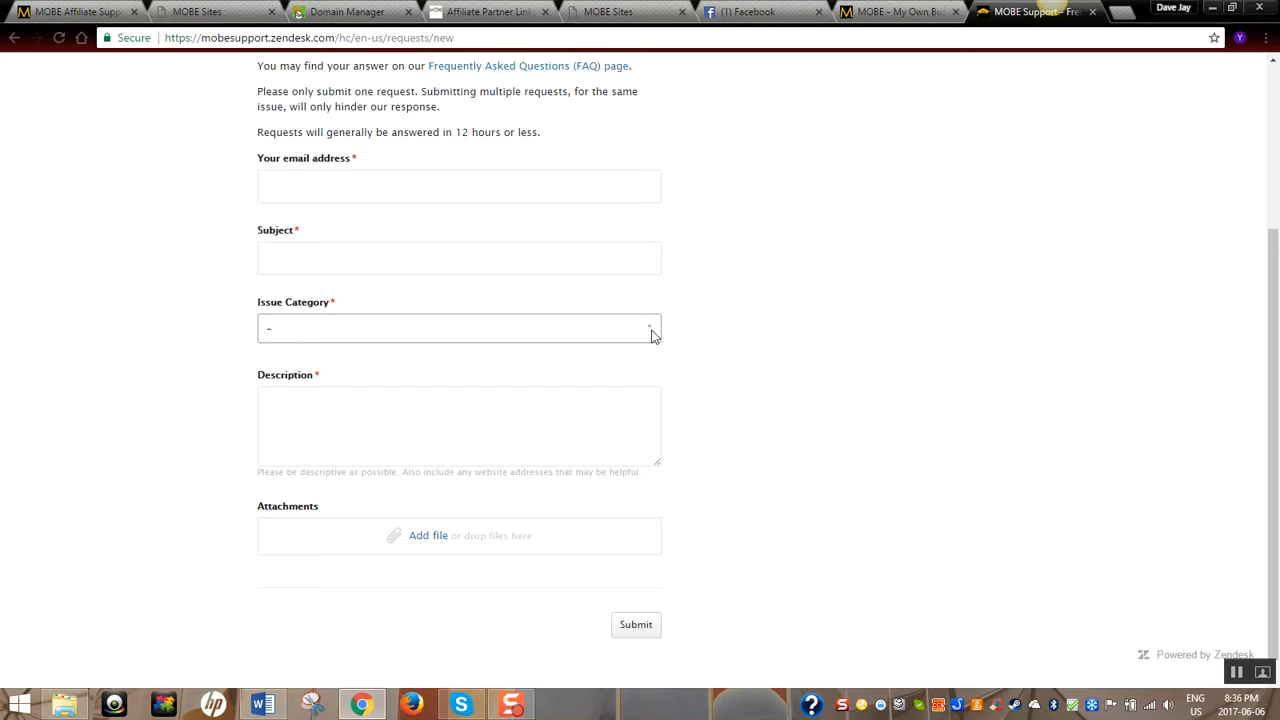
scroll(543, 386, down, 1)
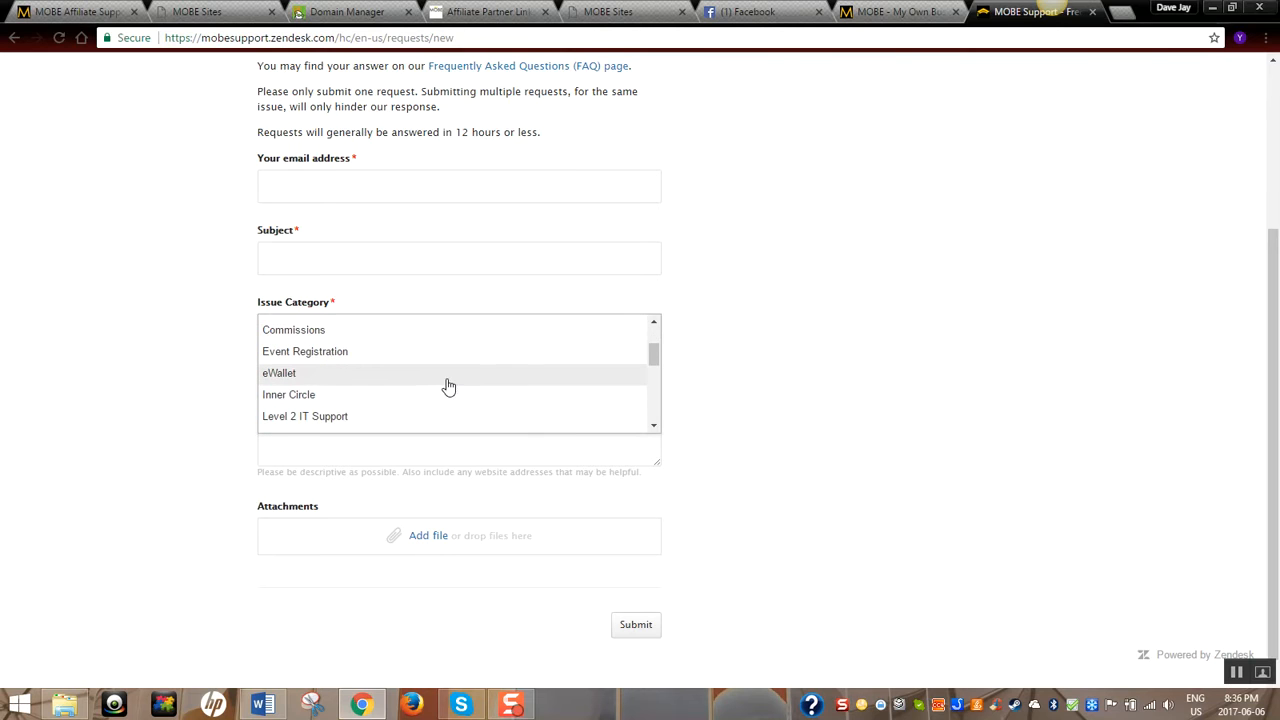
scroll(471, 386, down, 2)
scroll(440, 383, down, 2)
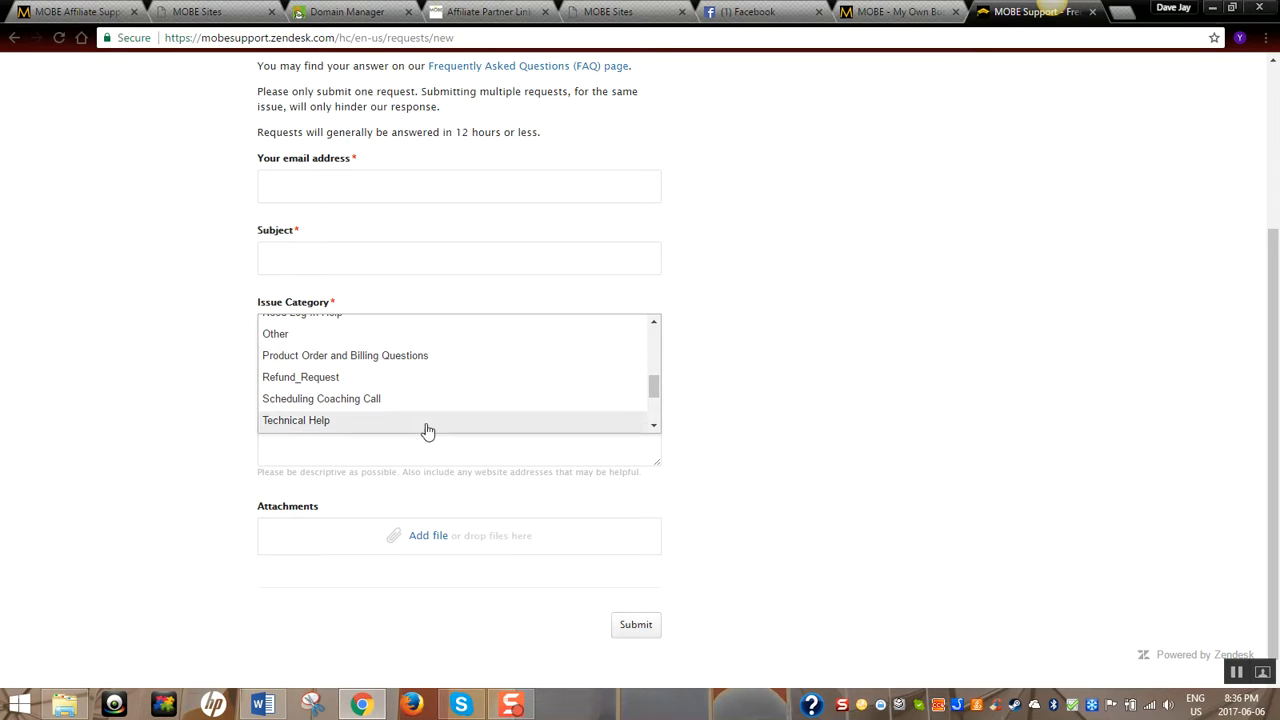
click(789, 378)
click(332, 402)
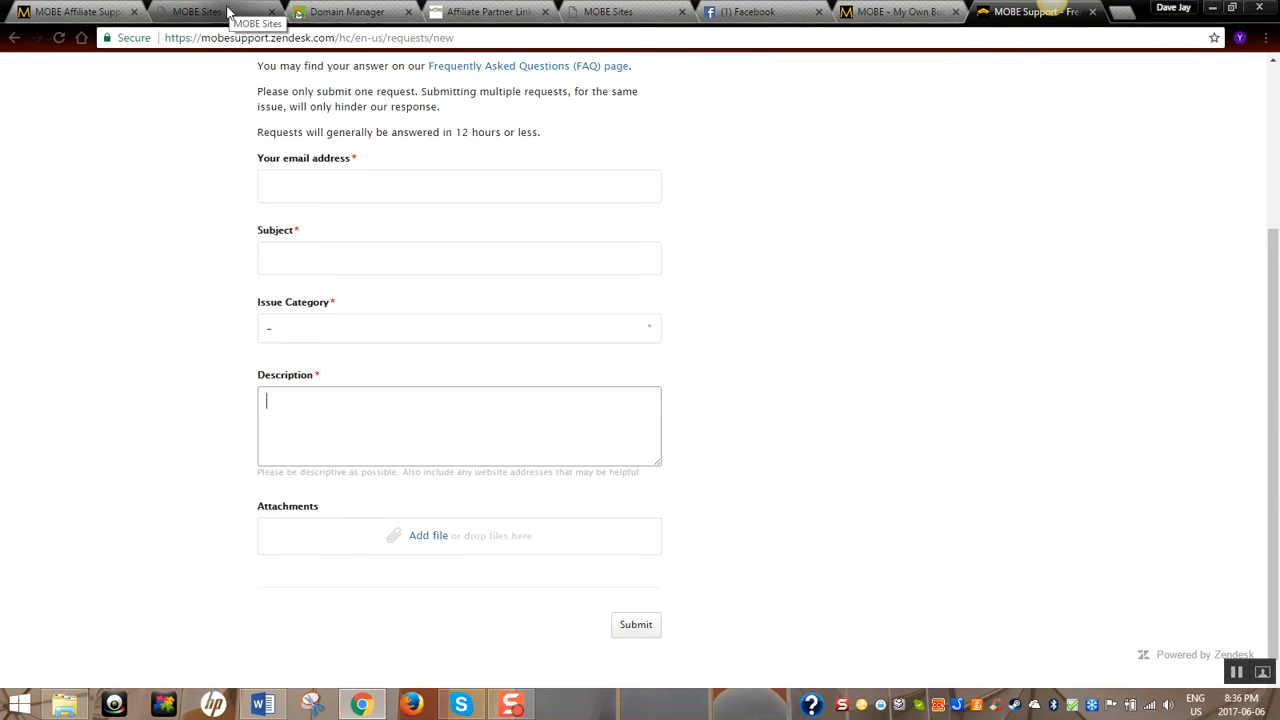
Show the MOBE Sites dashboard listing 3 funnels and 8 pages, after a glance at the Four Percent Youtube funnel
click(228, 12)
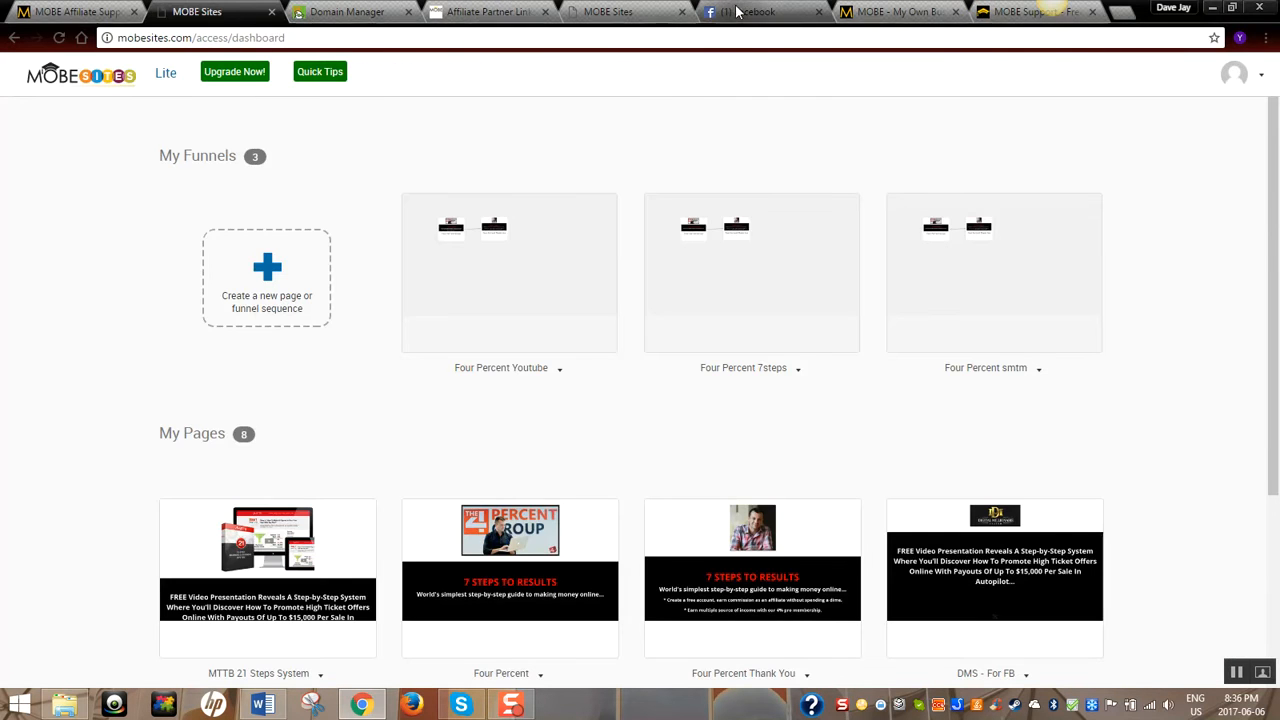
click(628, 14)
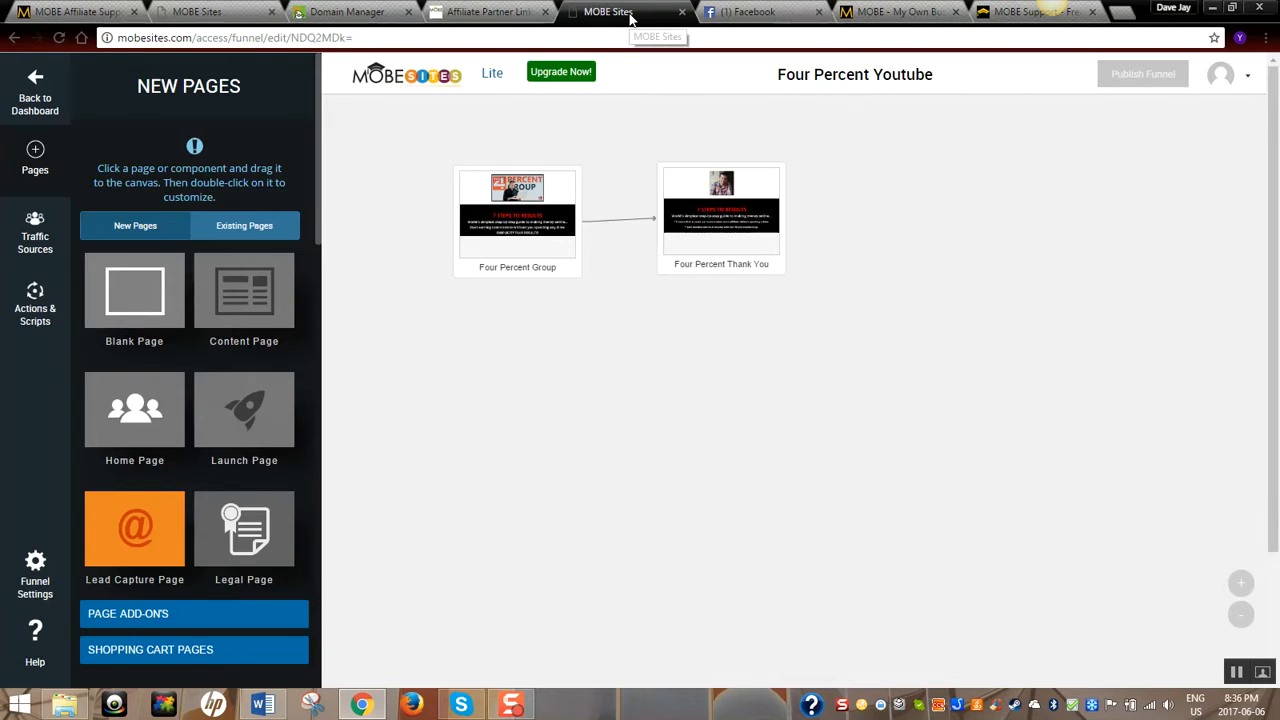
click(180, 11)
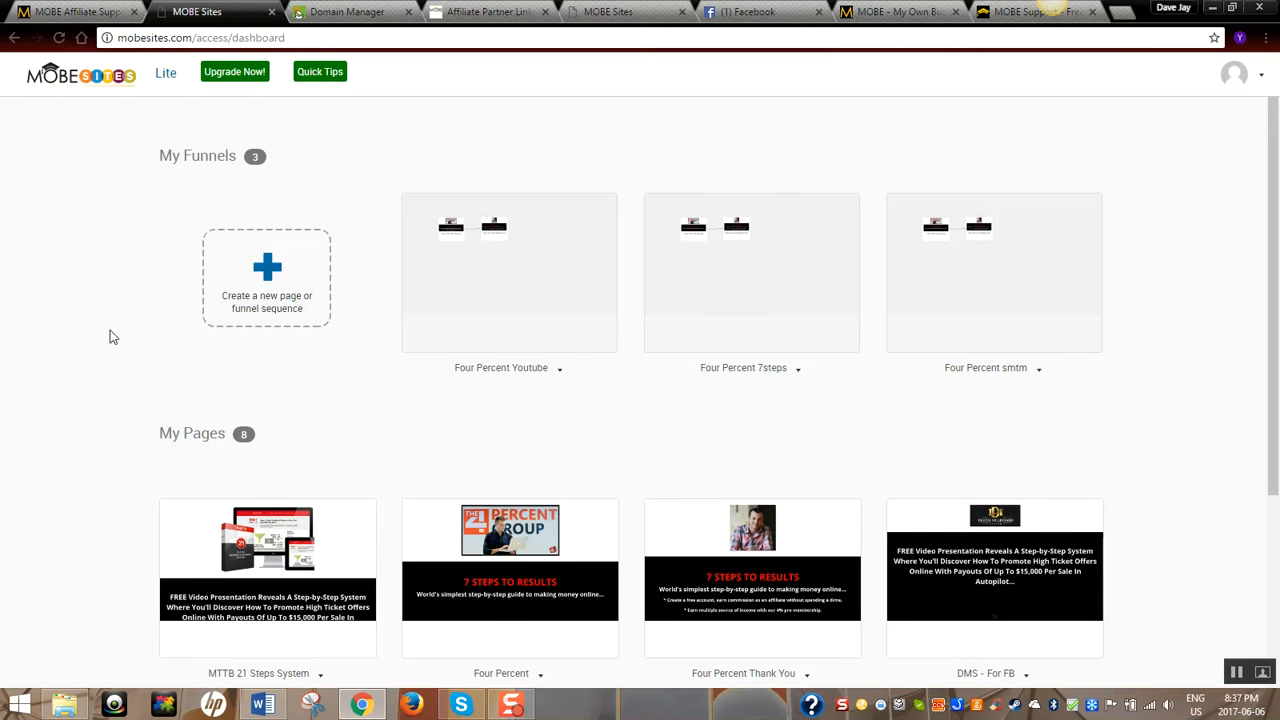
scroll(114, 336, down, 1)
scroll(116, 337, up, 1)
scroll(130, 372, down, 3)
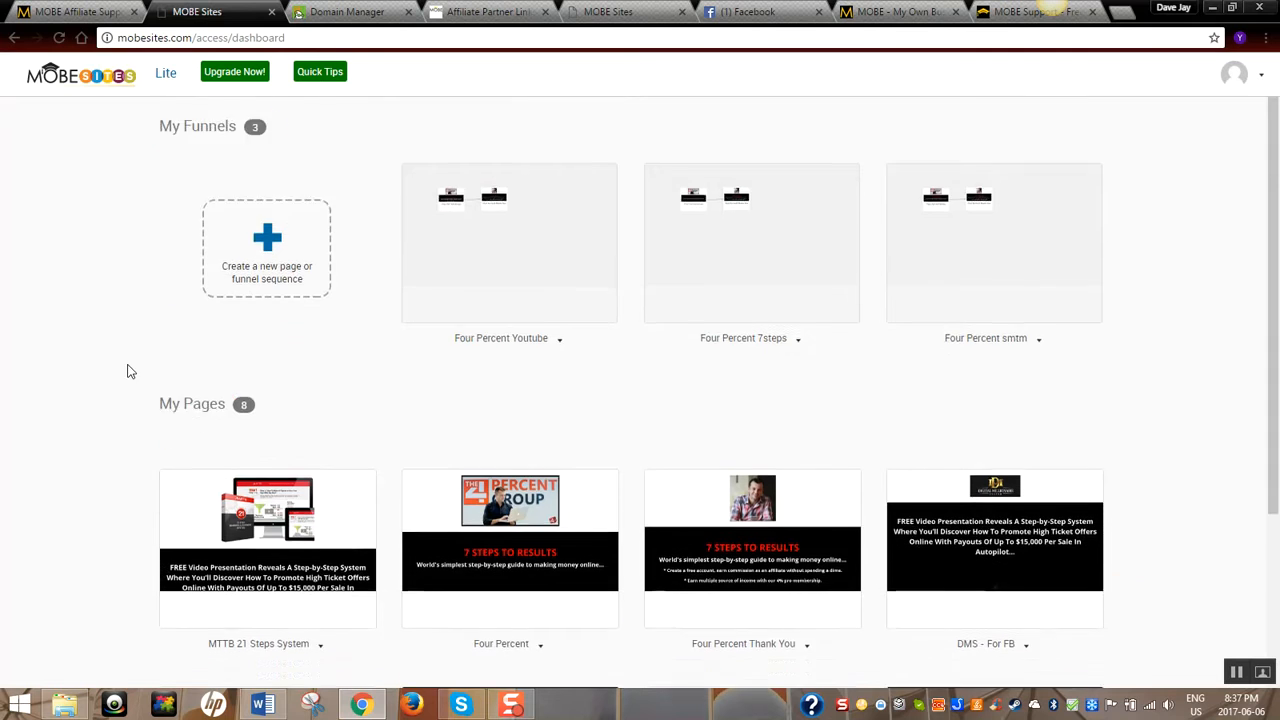
scroll(129, 371, up, 3)
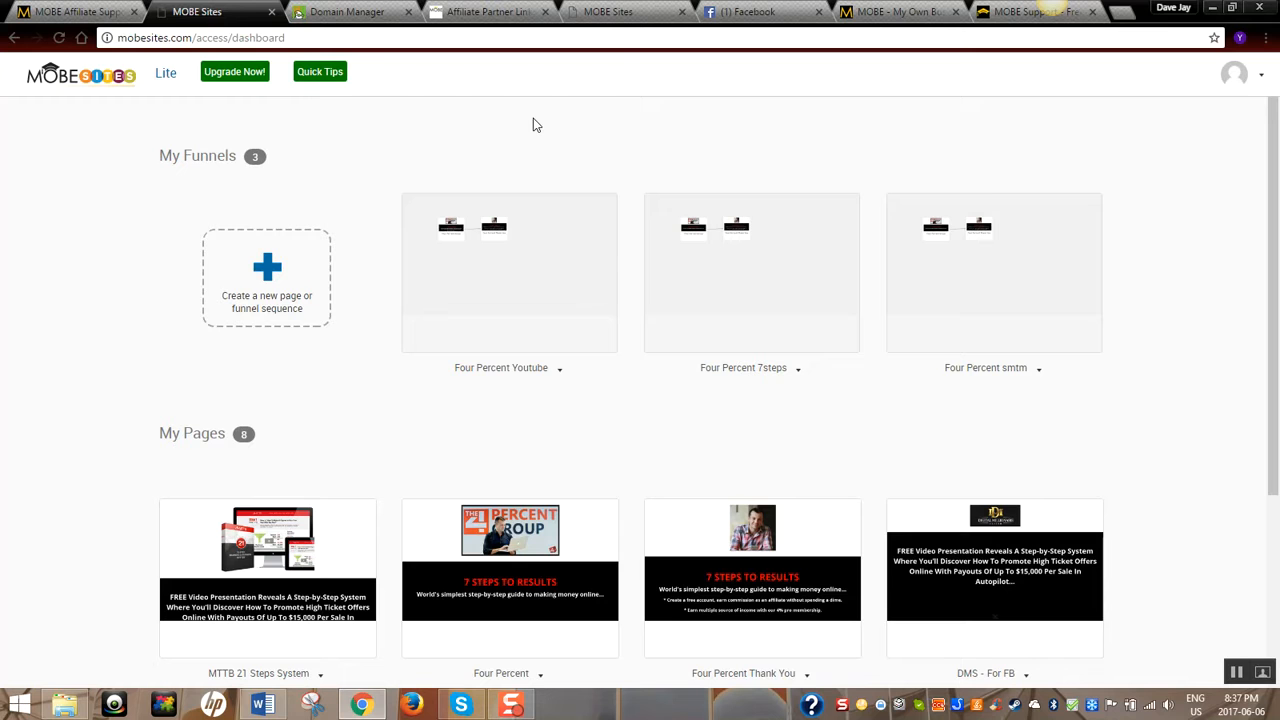
Start a new single page to reach the template picker showing All Templates (61)
click(270, 276)
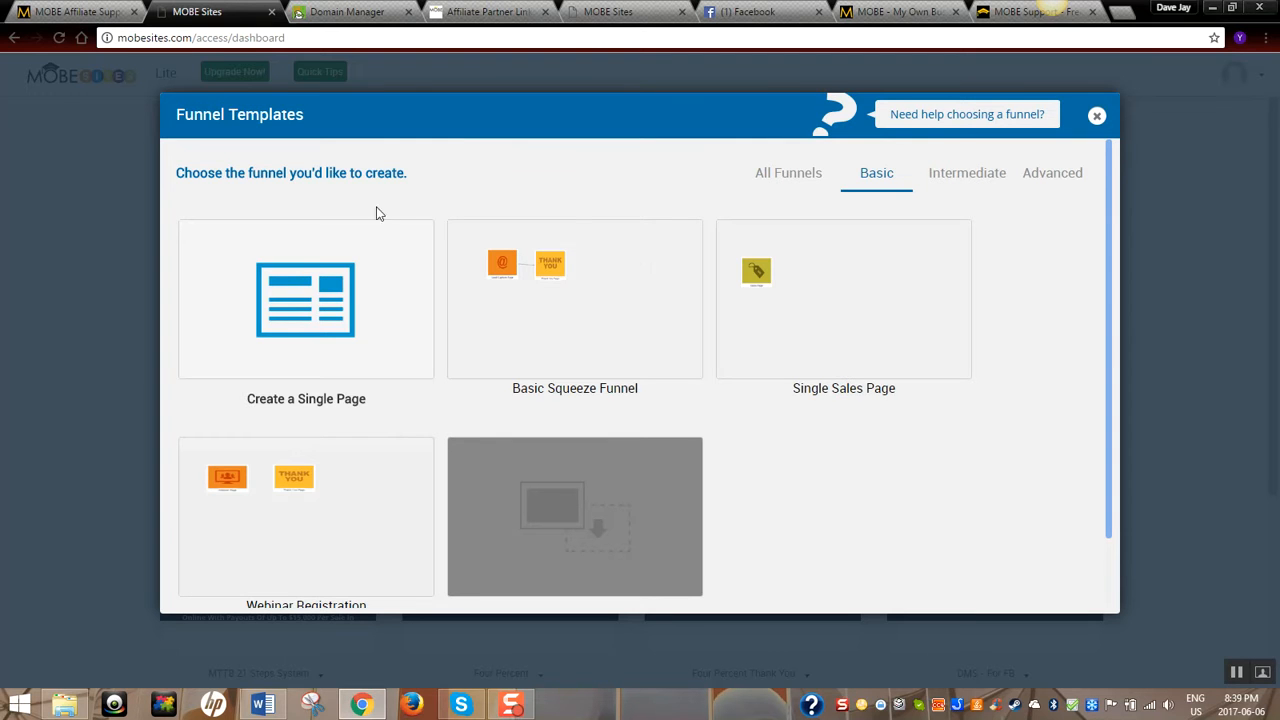
mouse_move(371, 230)
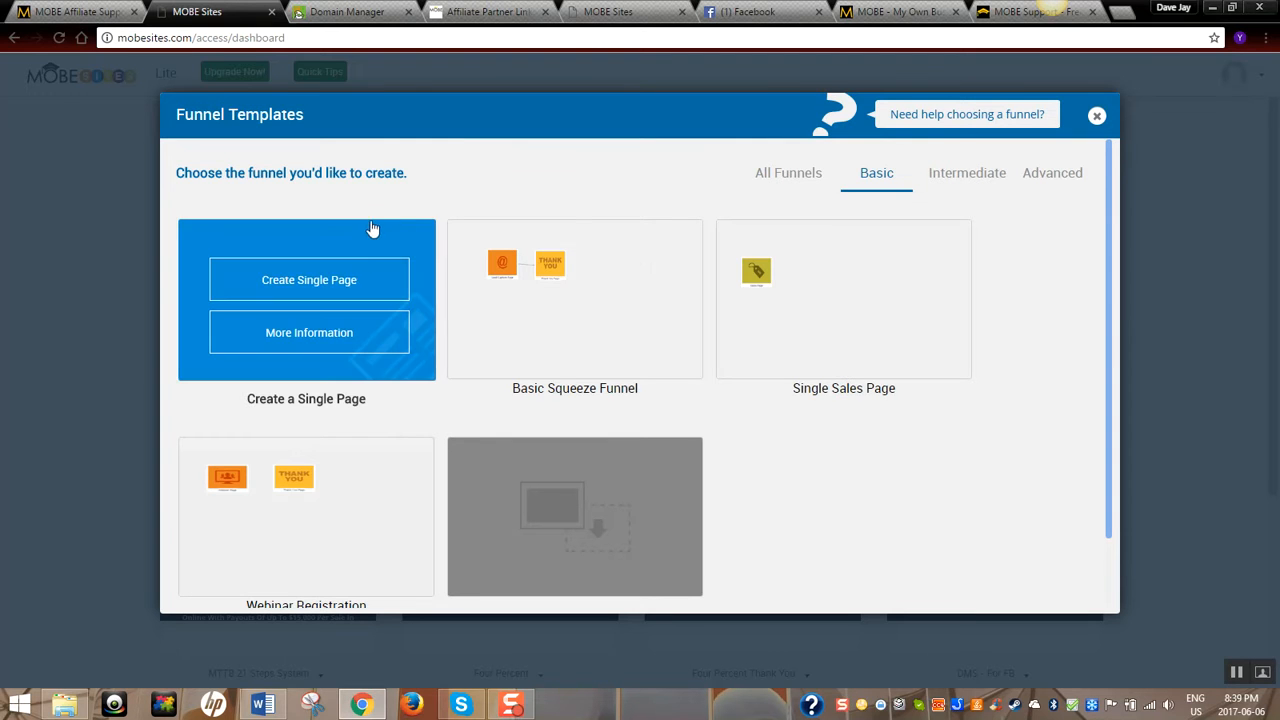
click(310, 289)
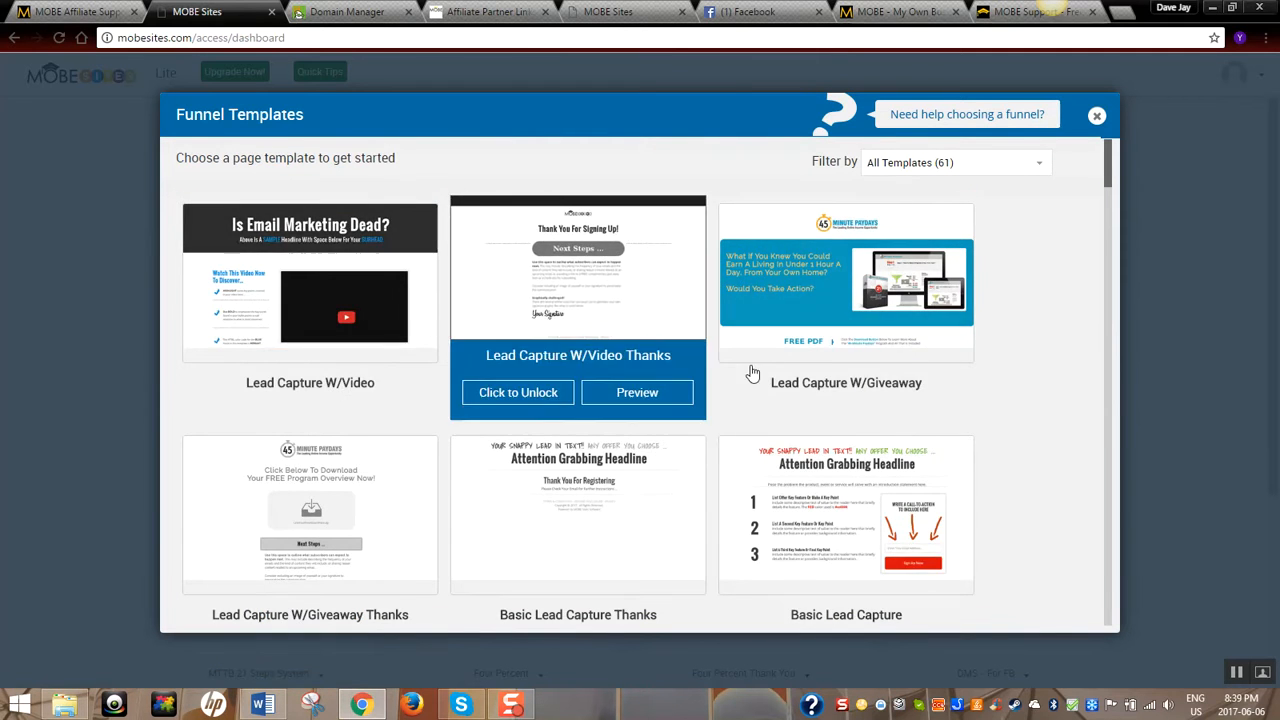
mouse_move(758, 314)
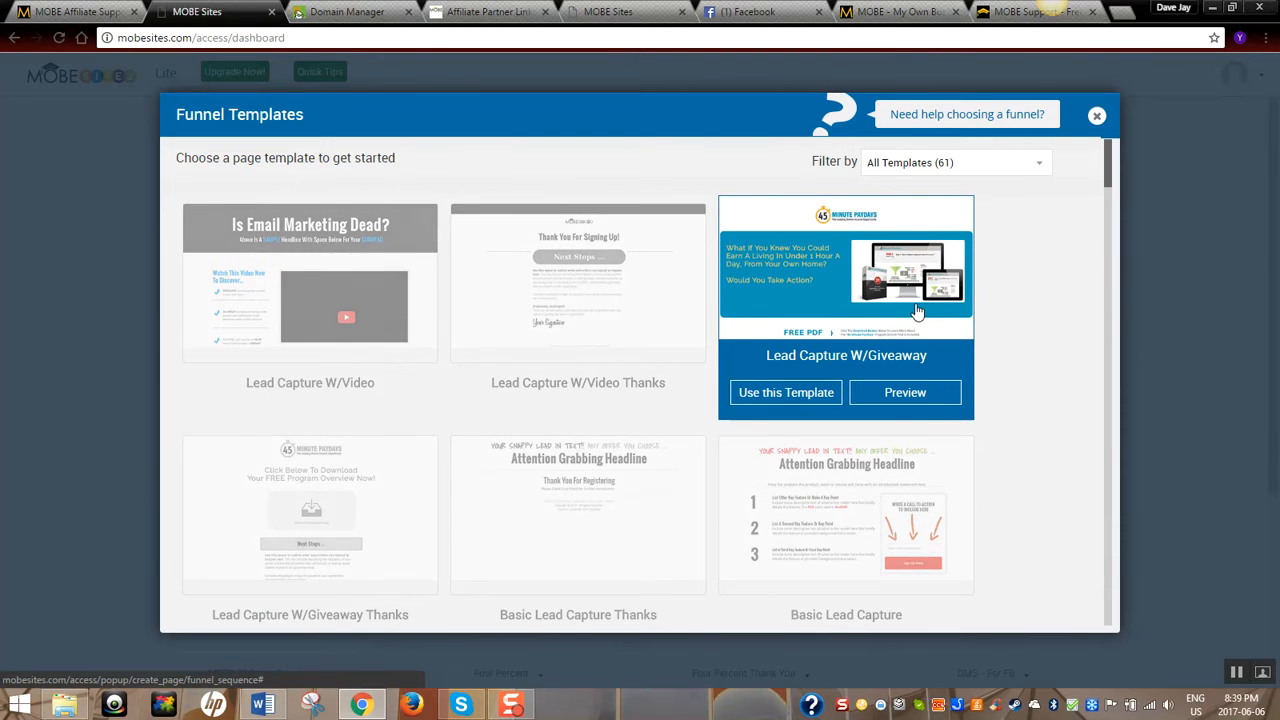
Build a page from the Lead Capture W/Giveaway template, then exit to the dashboard with Don't Save
click(788, 396)
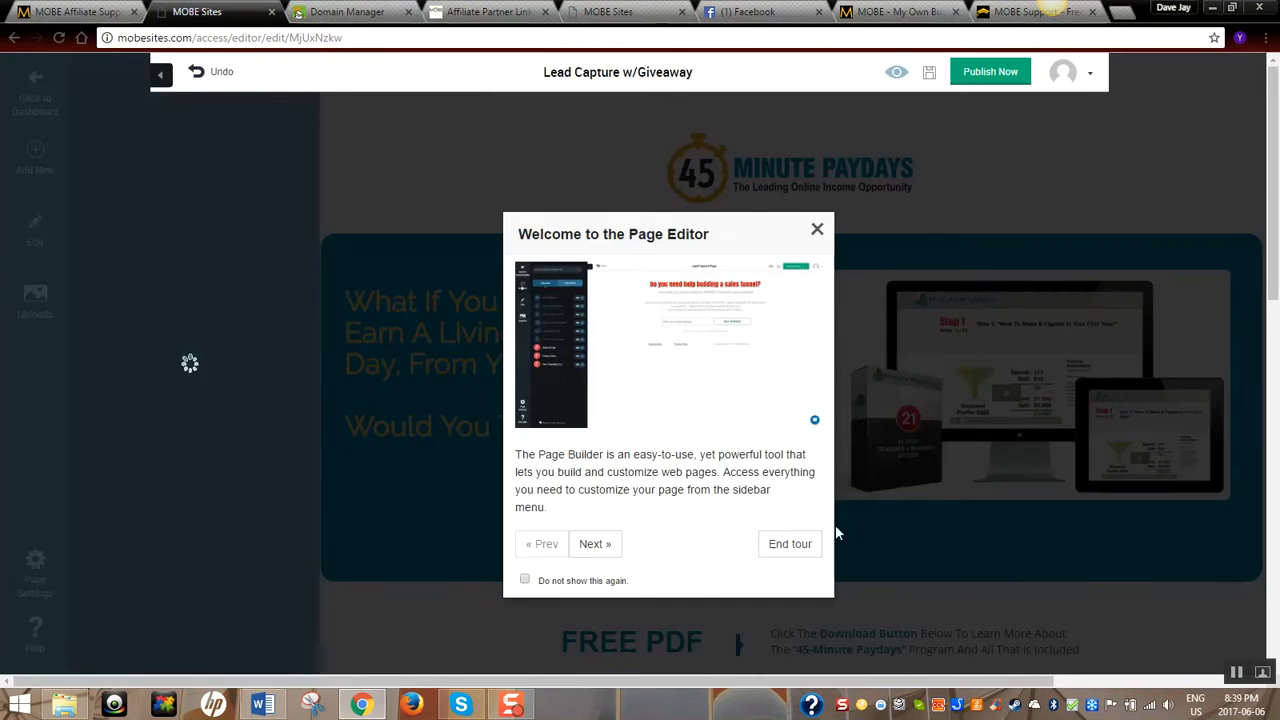
click(790, 543)
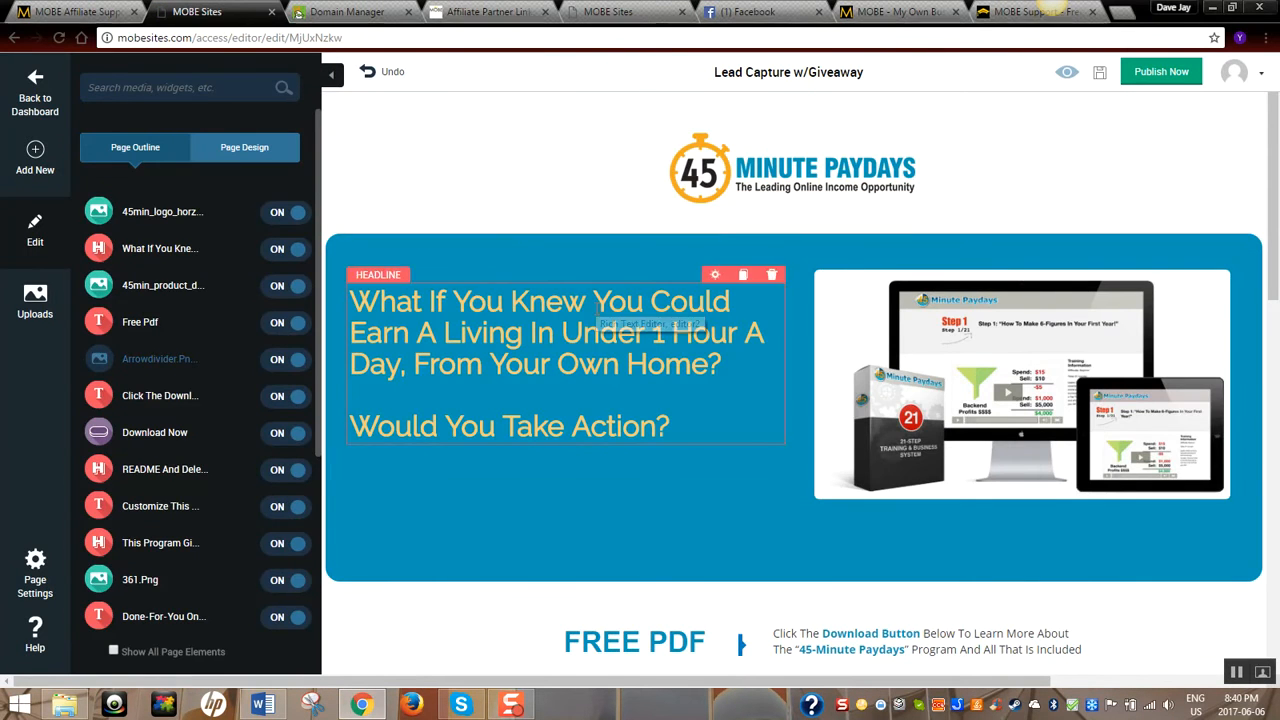
scroll(1004, 312, down, 2)
scroll(917, 337, down, 3)
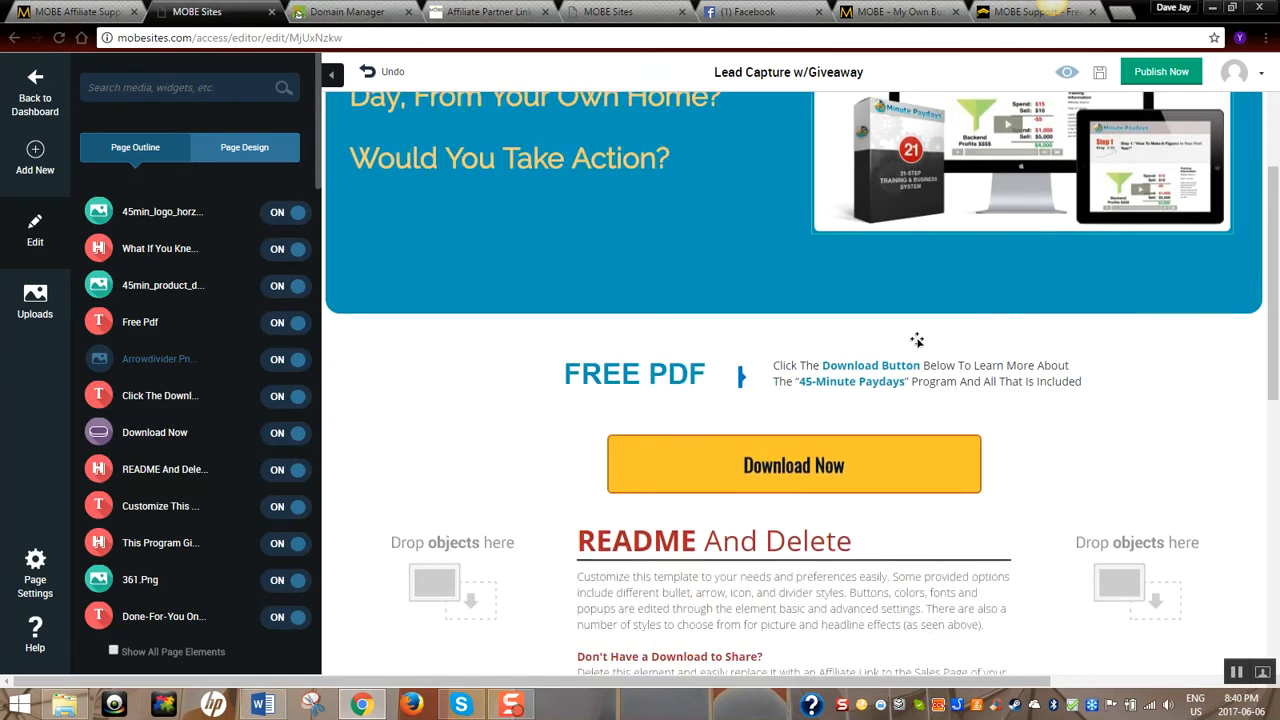
scroll(753, 466, down, 2)
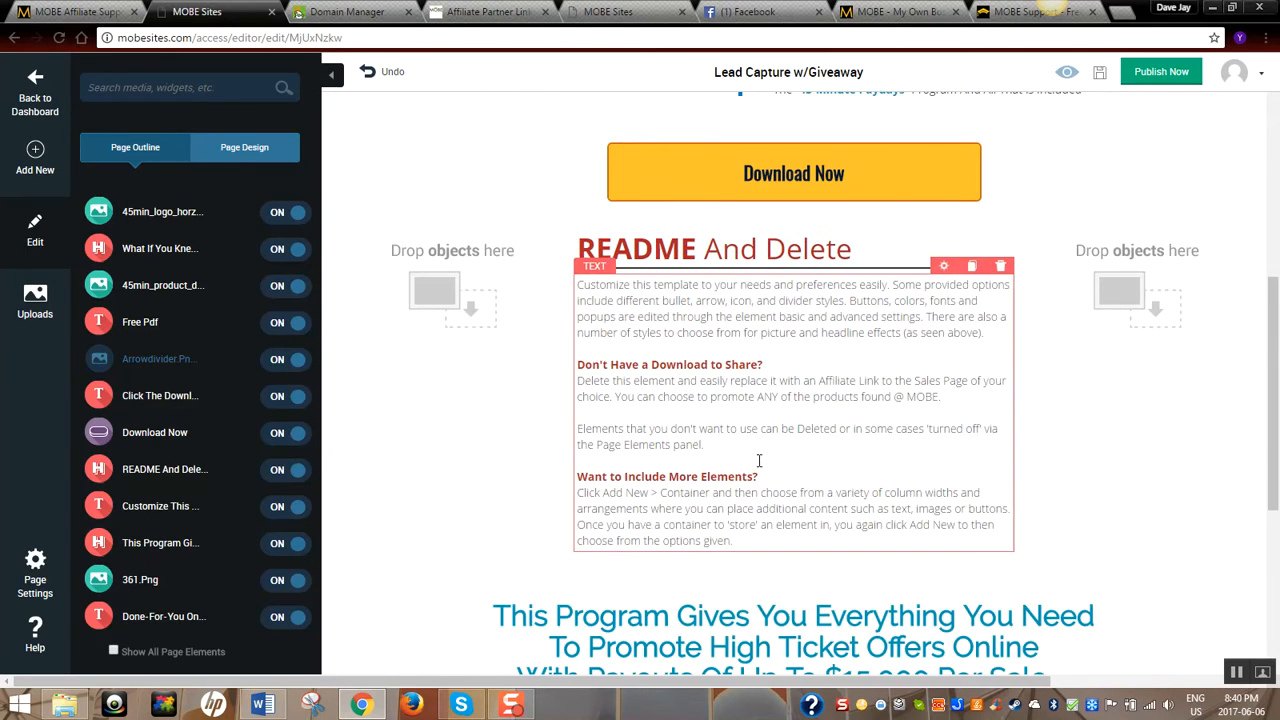
scroll(760, 350, down, 3)
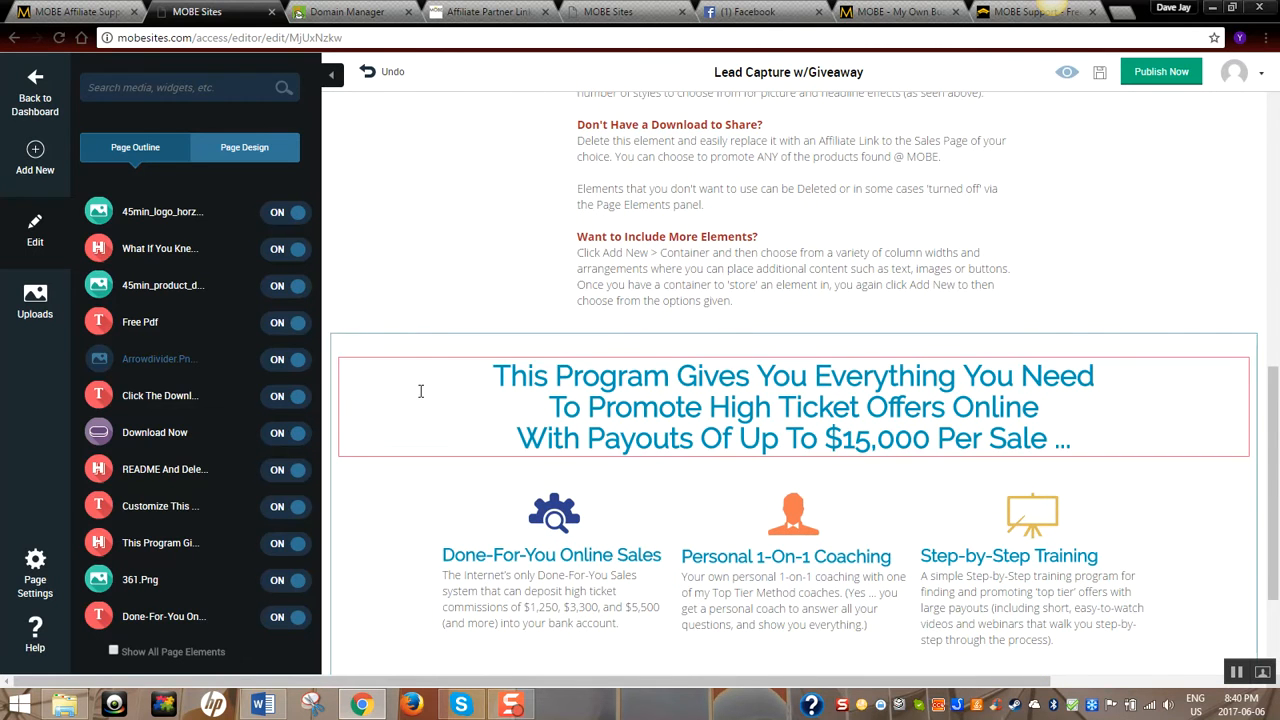
click(41, 113)
click(844, 406)
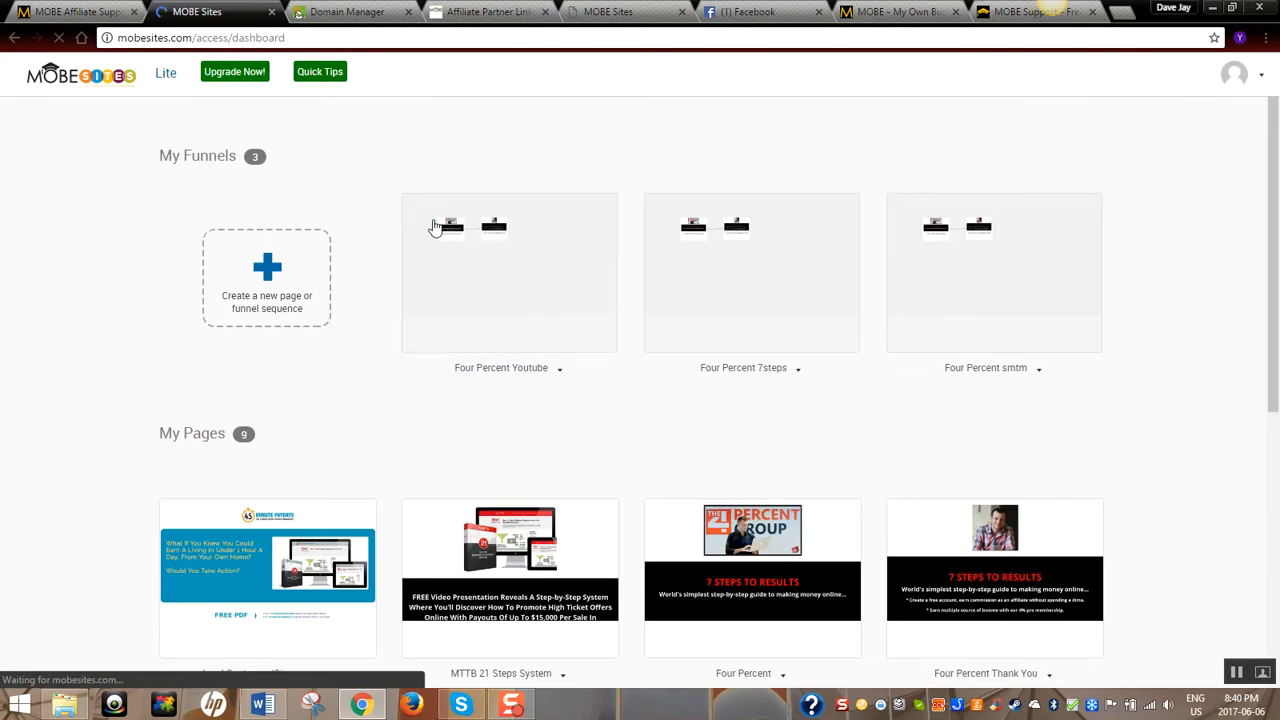
Create a Basic Squeeze Funnel draft with Lead Capture and Thank You pages
click(276, 270)
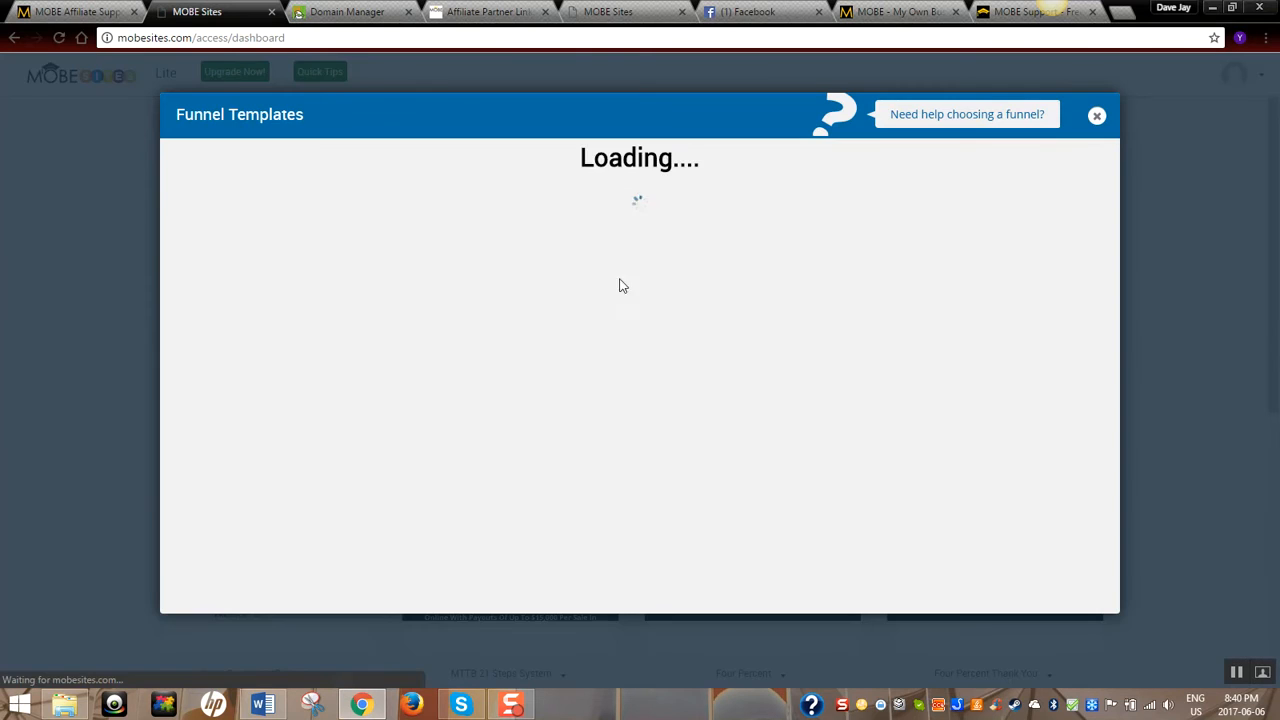
mouse_move(517, 286)
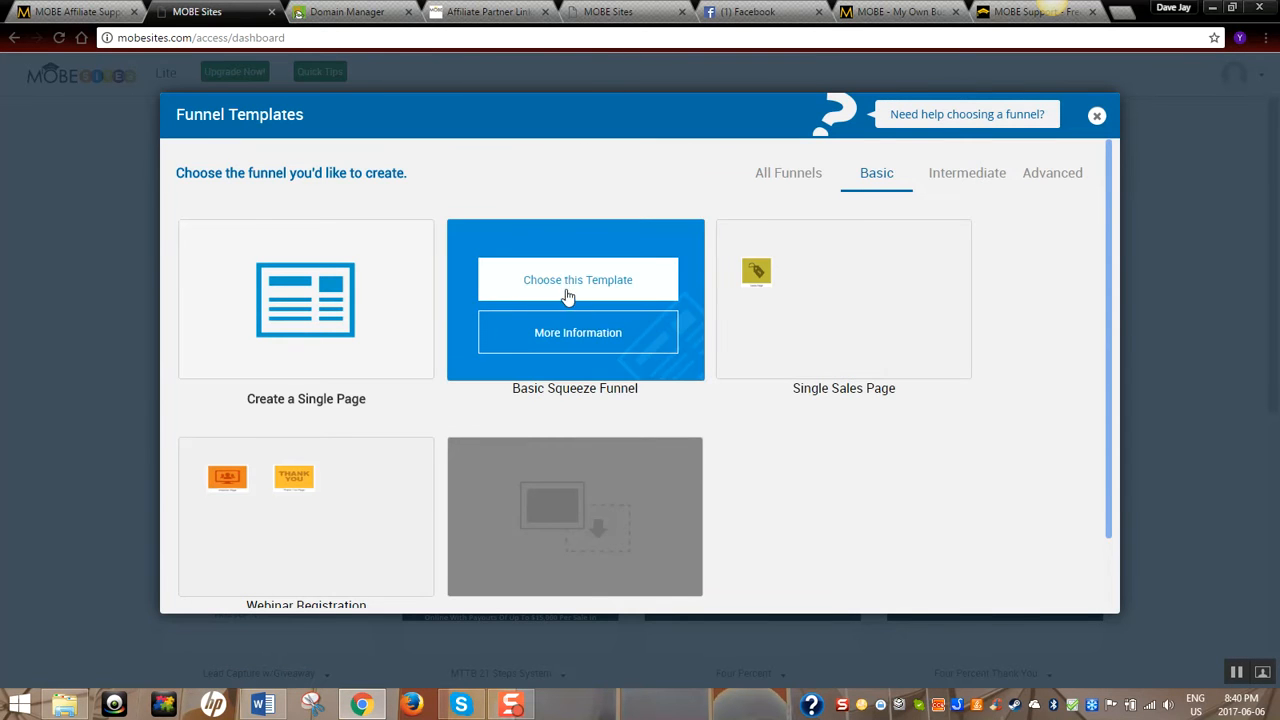
click(578, 290)
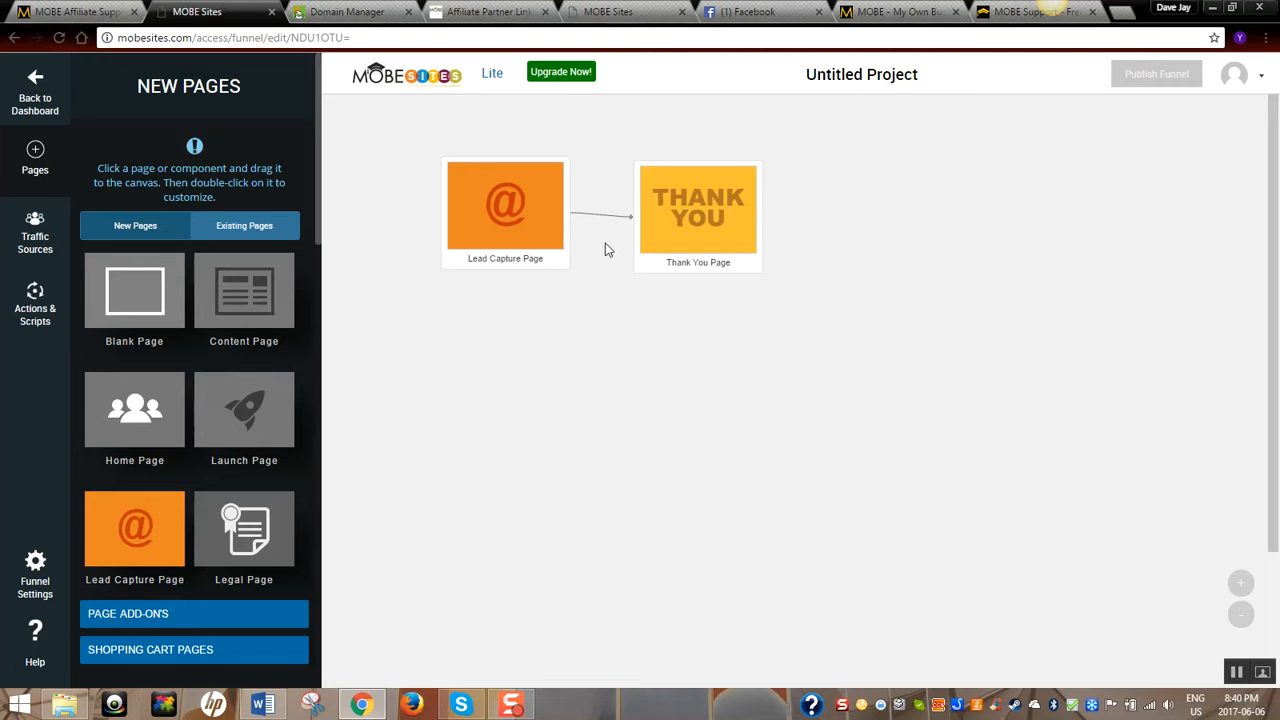
click(680, 208)
click(636, 310)
Delete the untitled funnel draft and confirm with OK
click(44, 101)
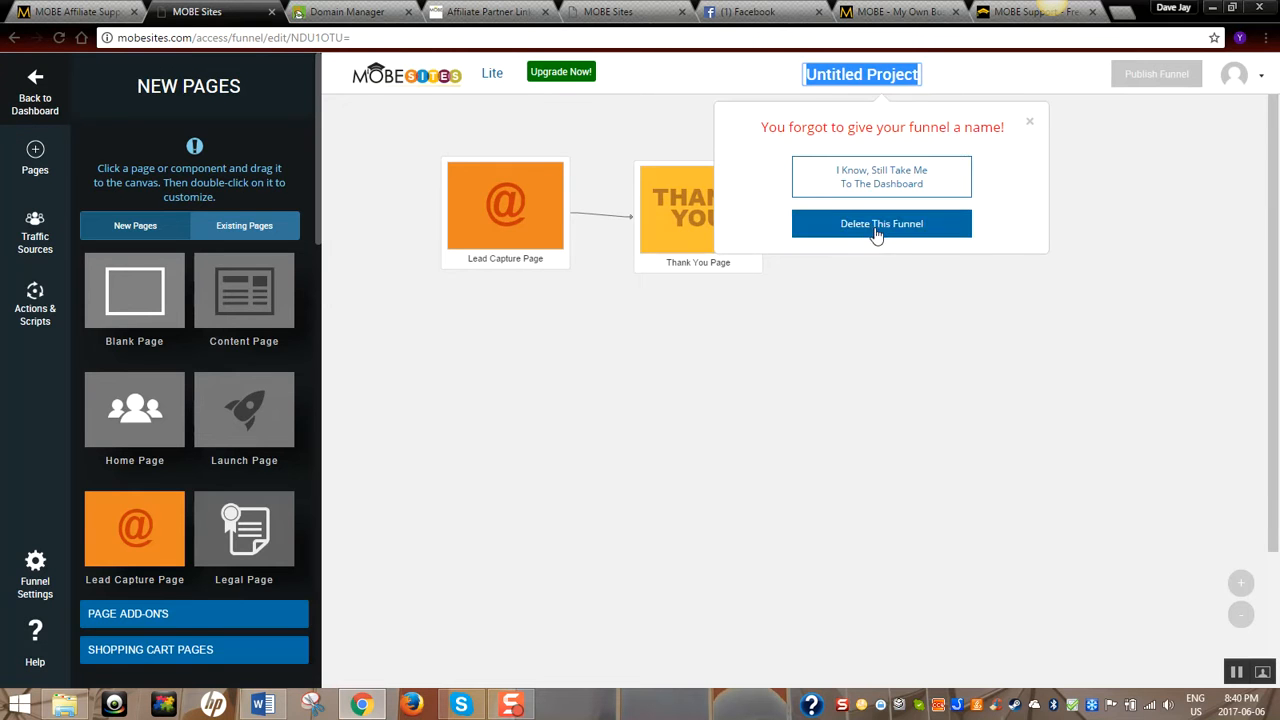
click(876, 227)
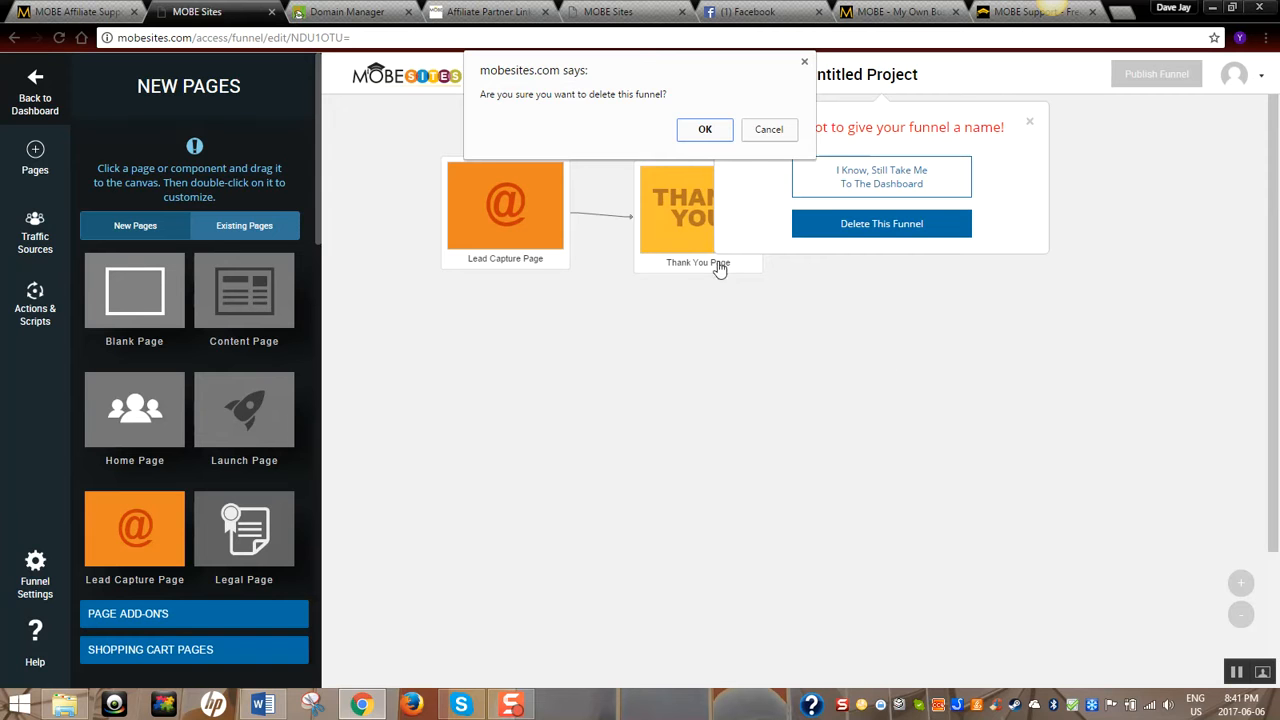
click(693, 129)
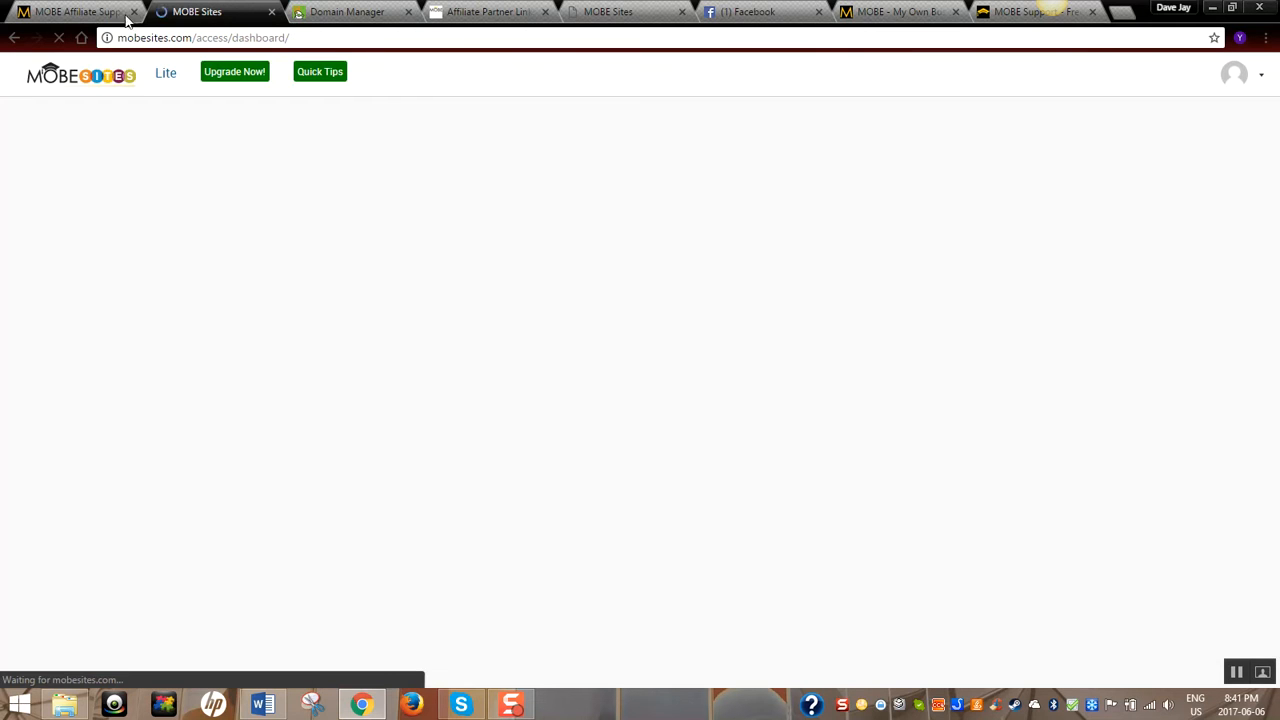
On the affiliate site, open 7 Figure Freedom Formula under Marketing Tools > 21 Step System Funnels
click(75, 12)
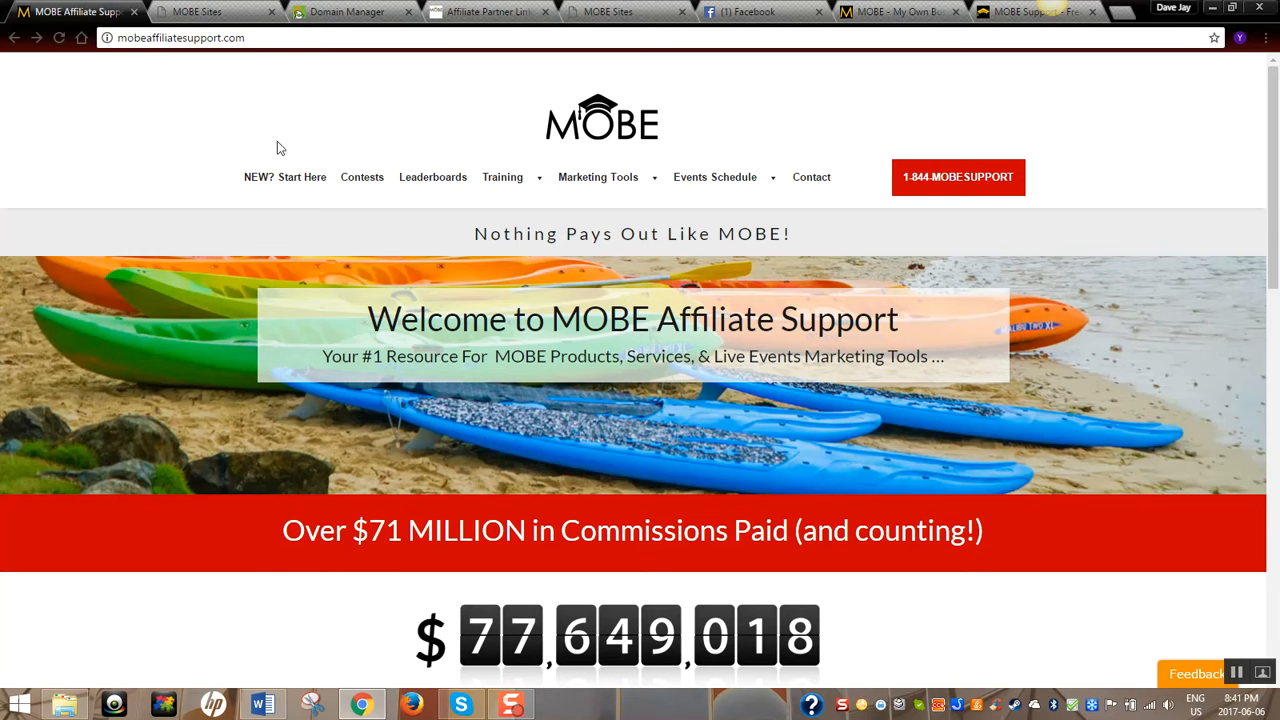
mouse_move(596, 186)
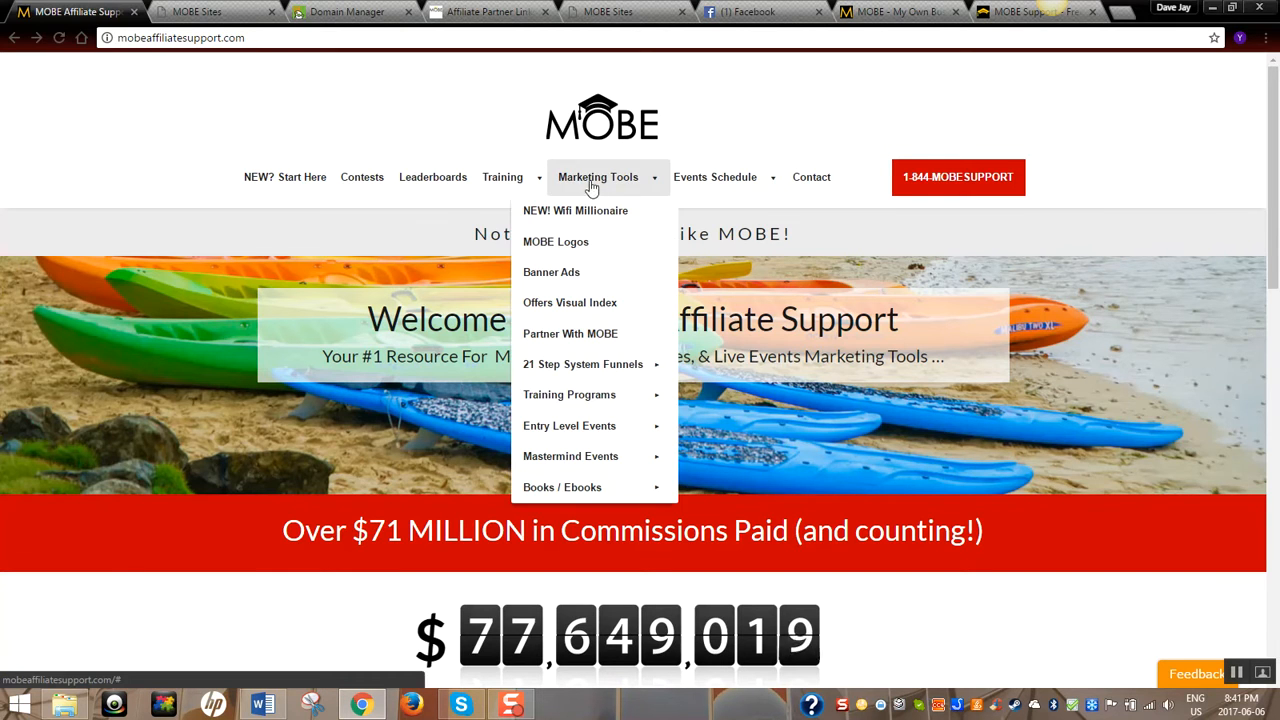
mouse_move(545, 372)
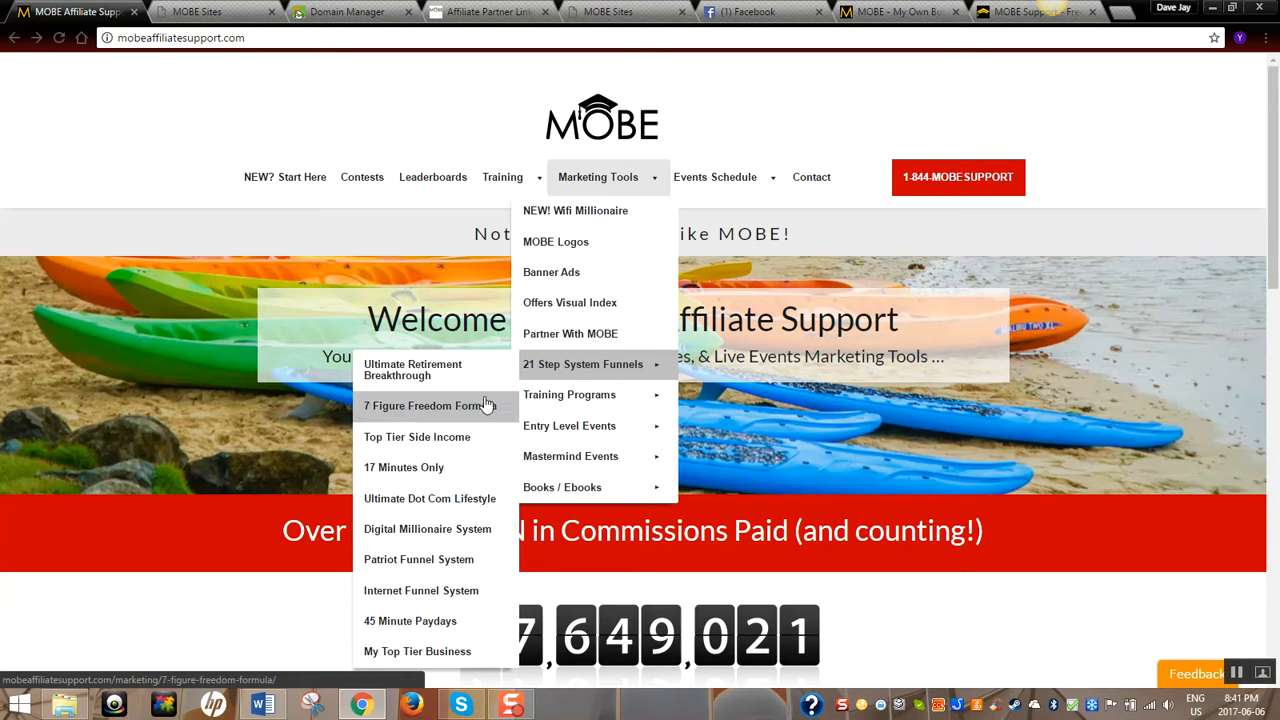
click(428, 416)
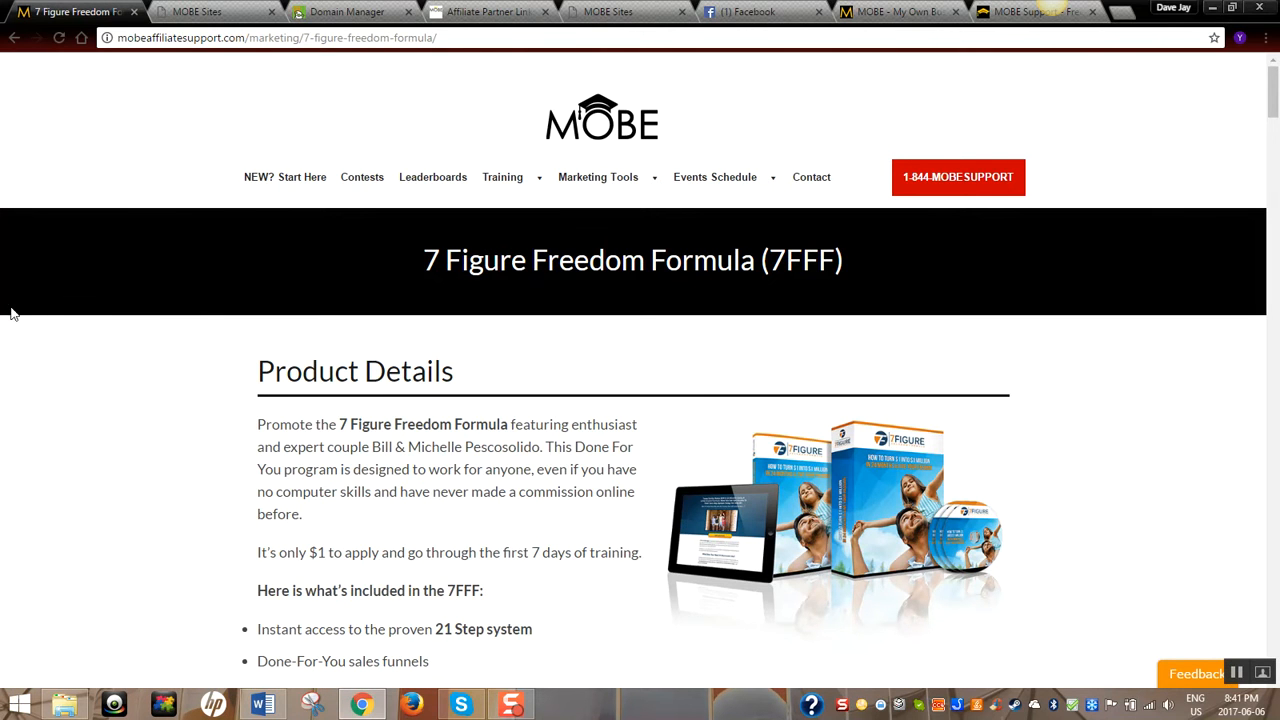
Scroll the 7FFF resources page past logos, opt-in templates, funnels and banner ads to Product Images
scroll(220, 360, down, 2)
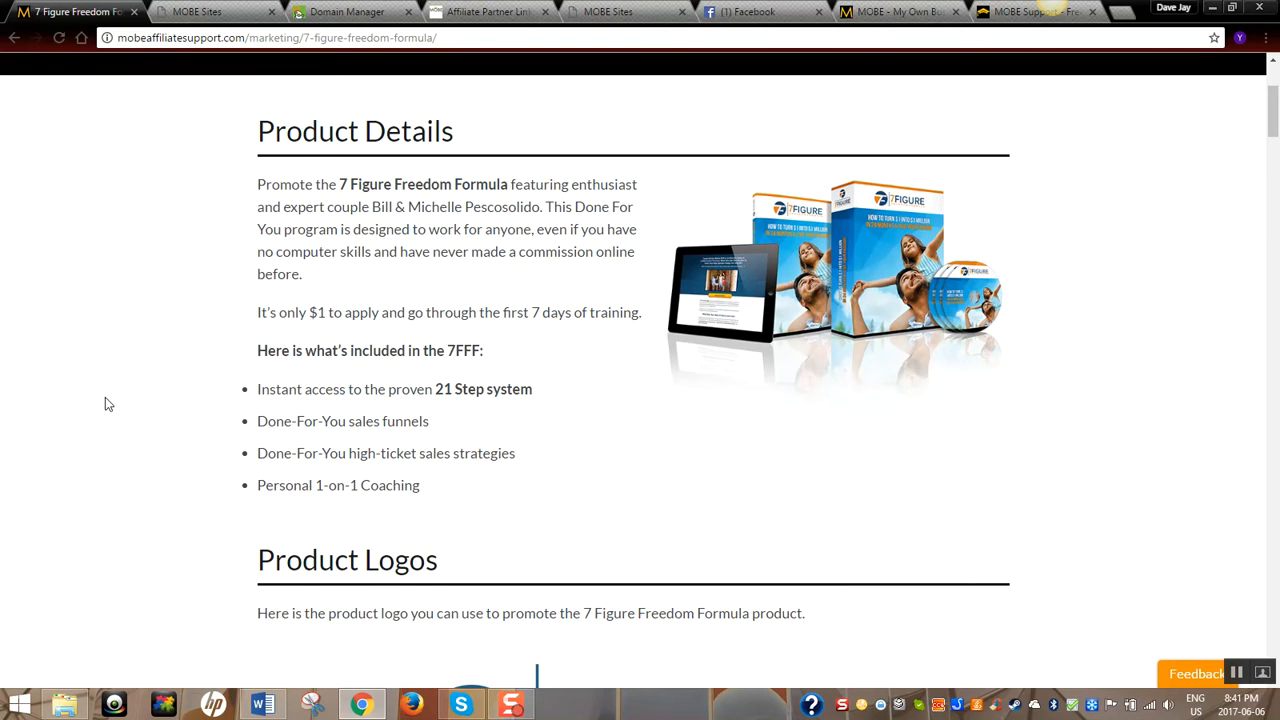
scroll(105, 400, down, 3)
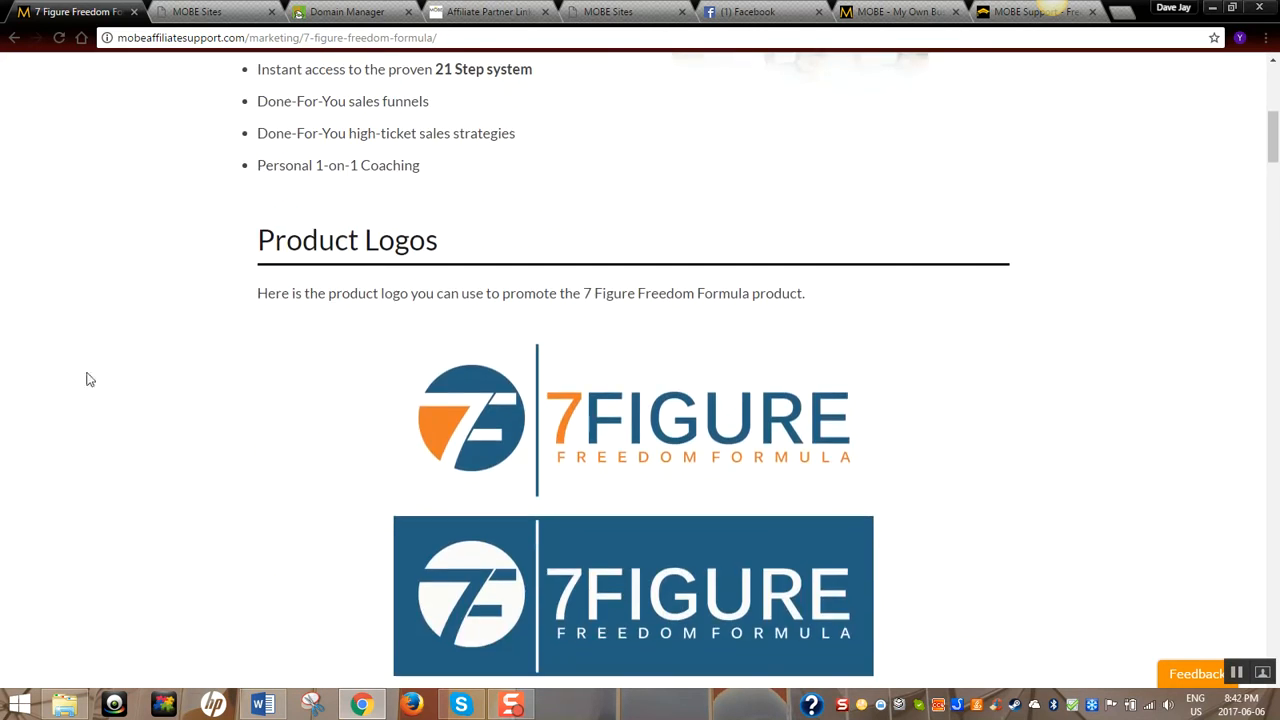
scroll(177, 356, down, 2)
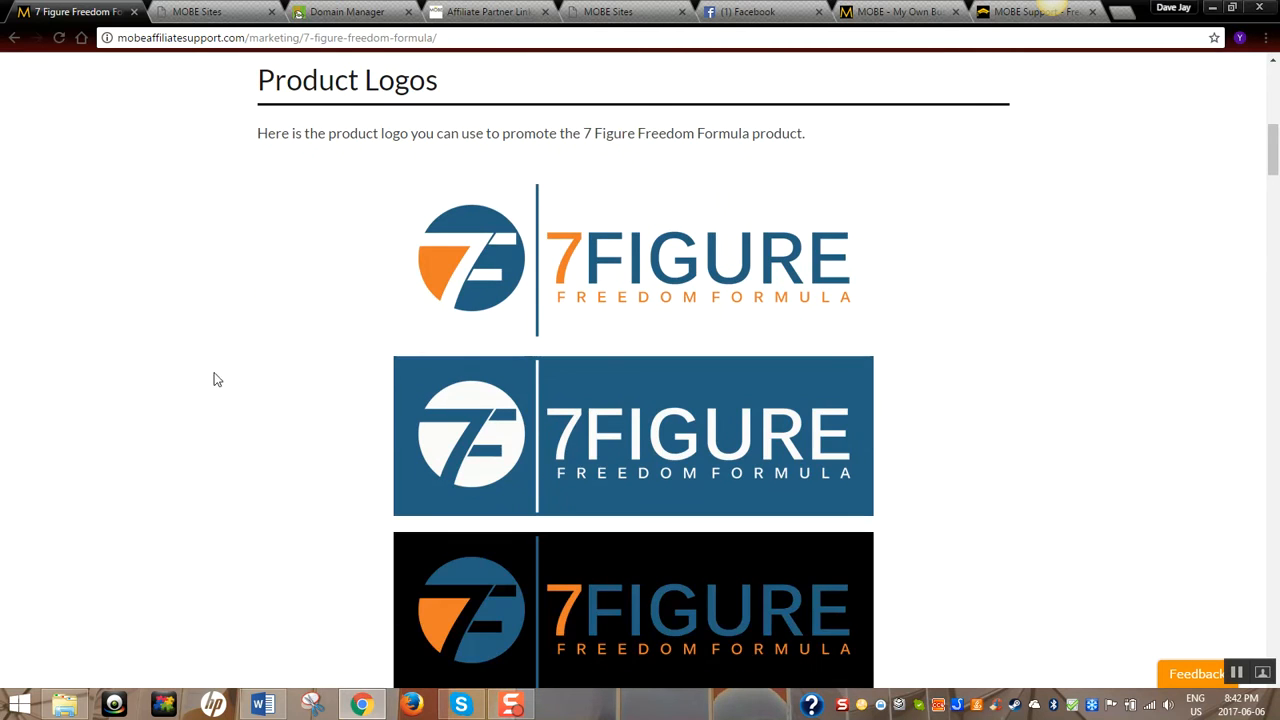
scroll(258, 368, down, 5)
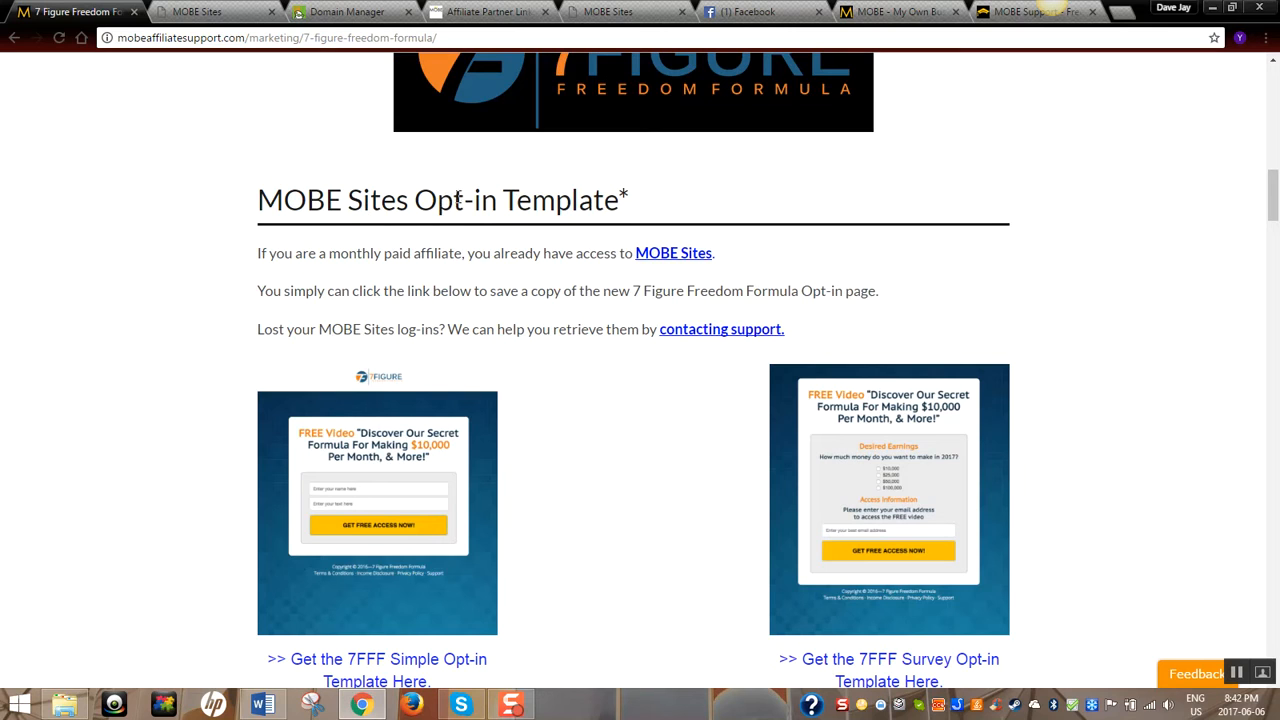
scroll(130, 396, down, 2)
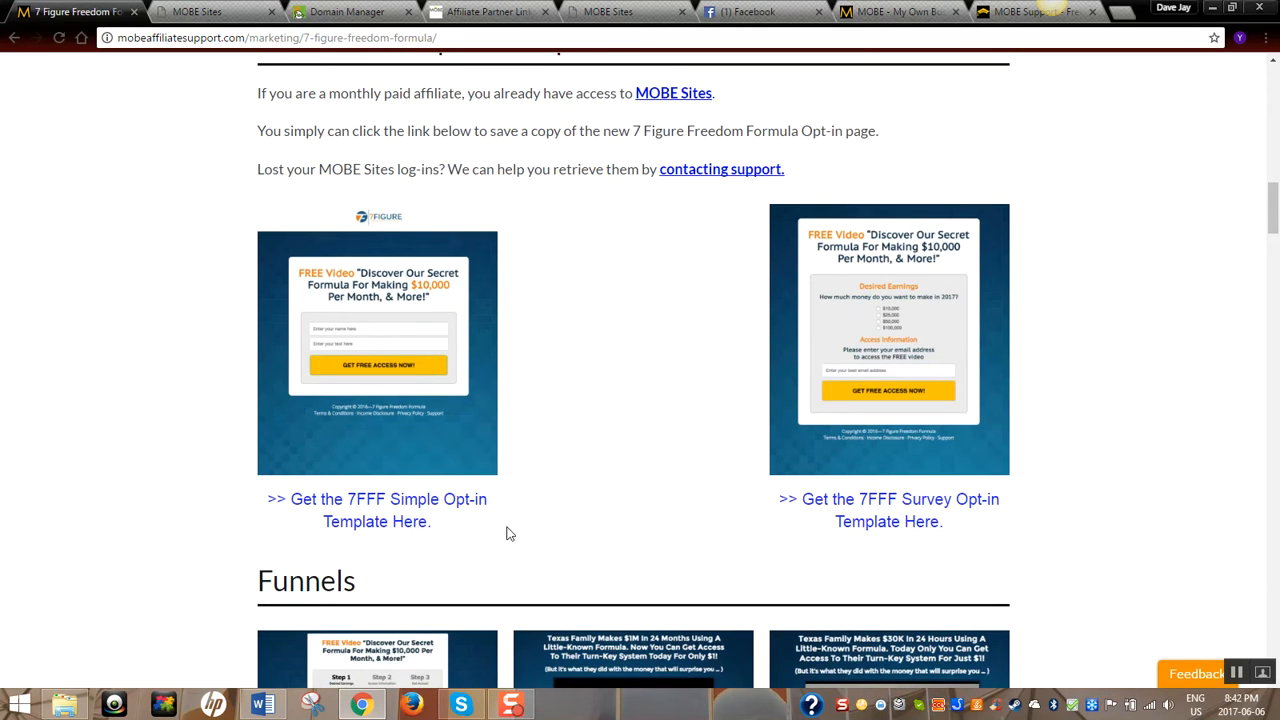
scroll(634, 389, down, 2)
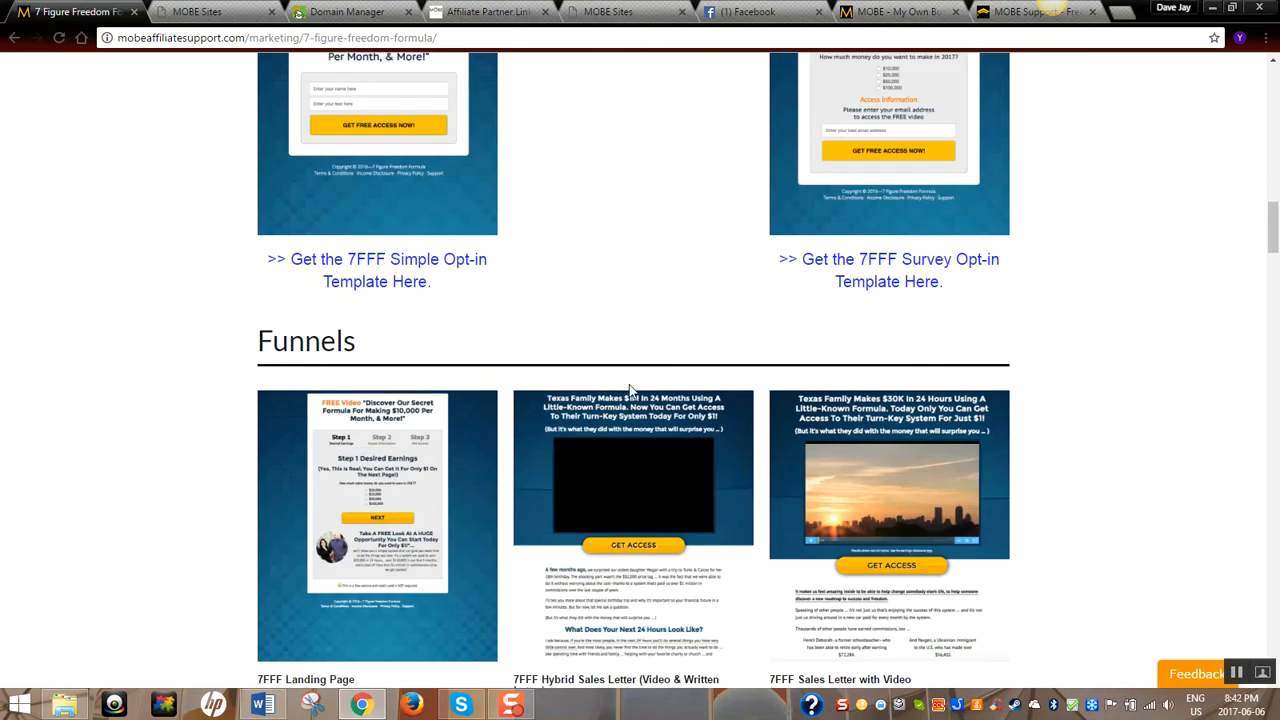
scroll(165, 468, down, 6)
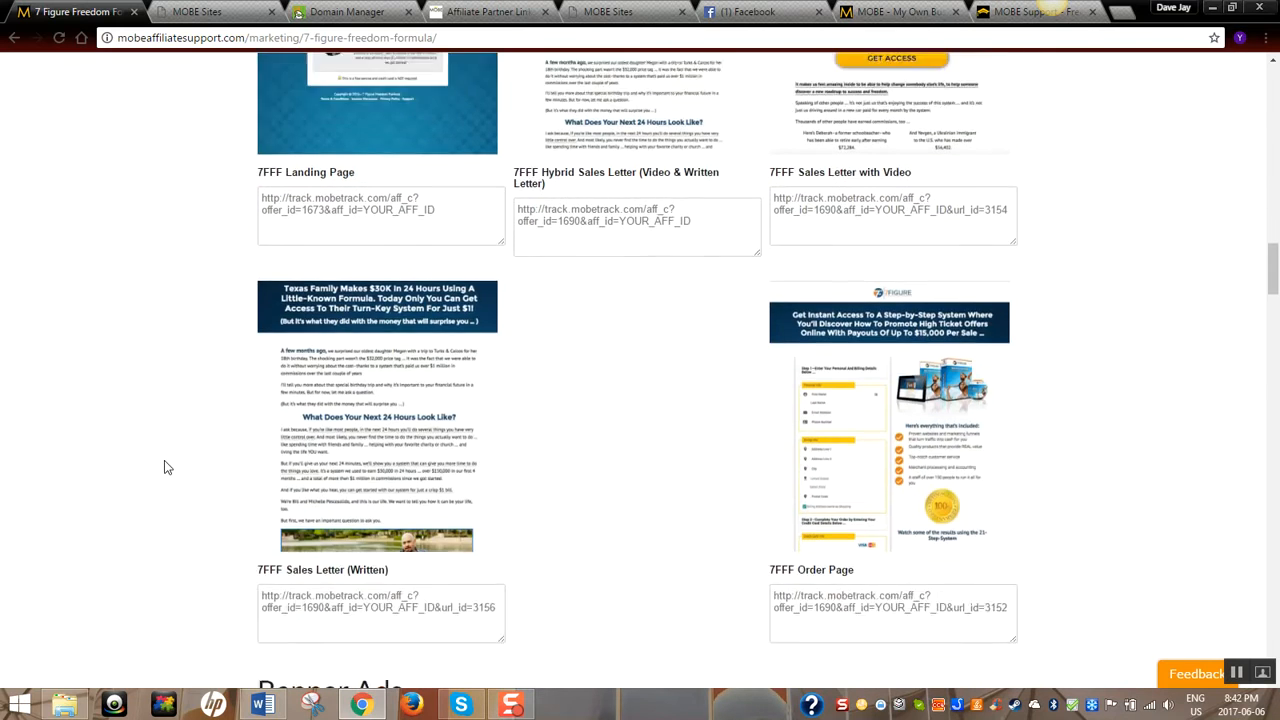
scroll(166, 467, down, 5)
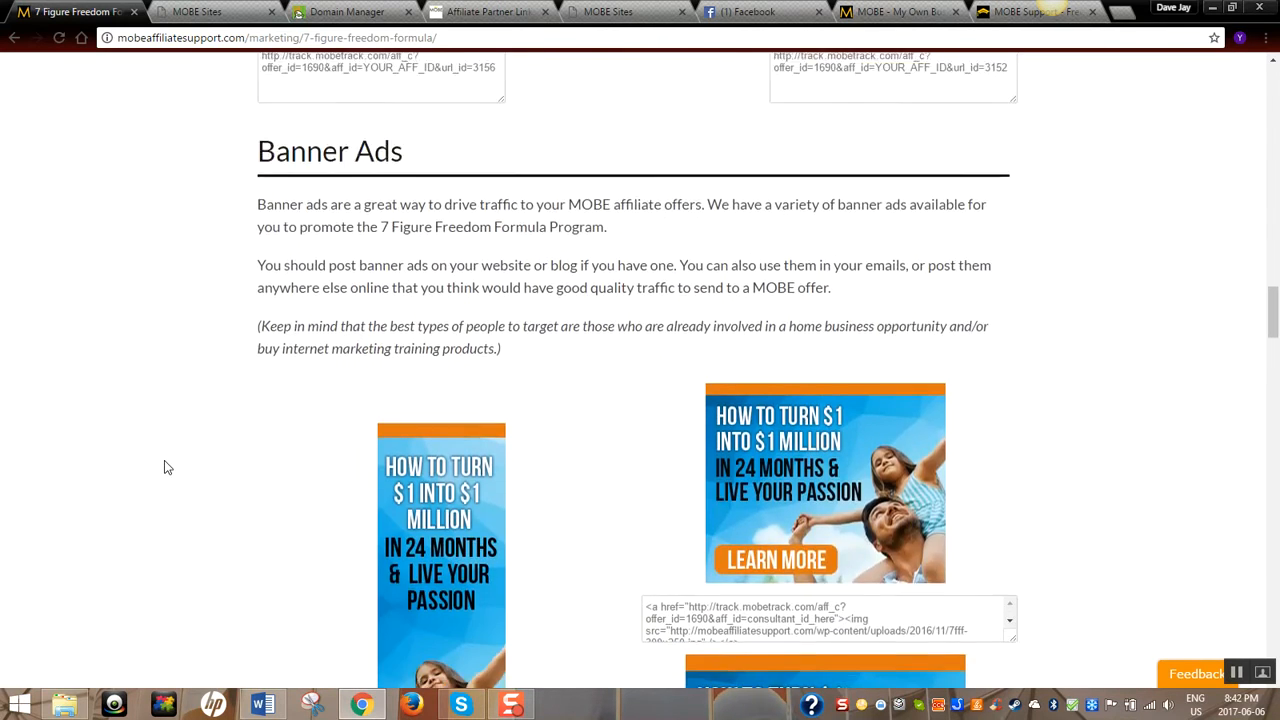
scroll(165, 467, down, 6)
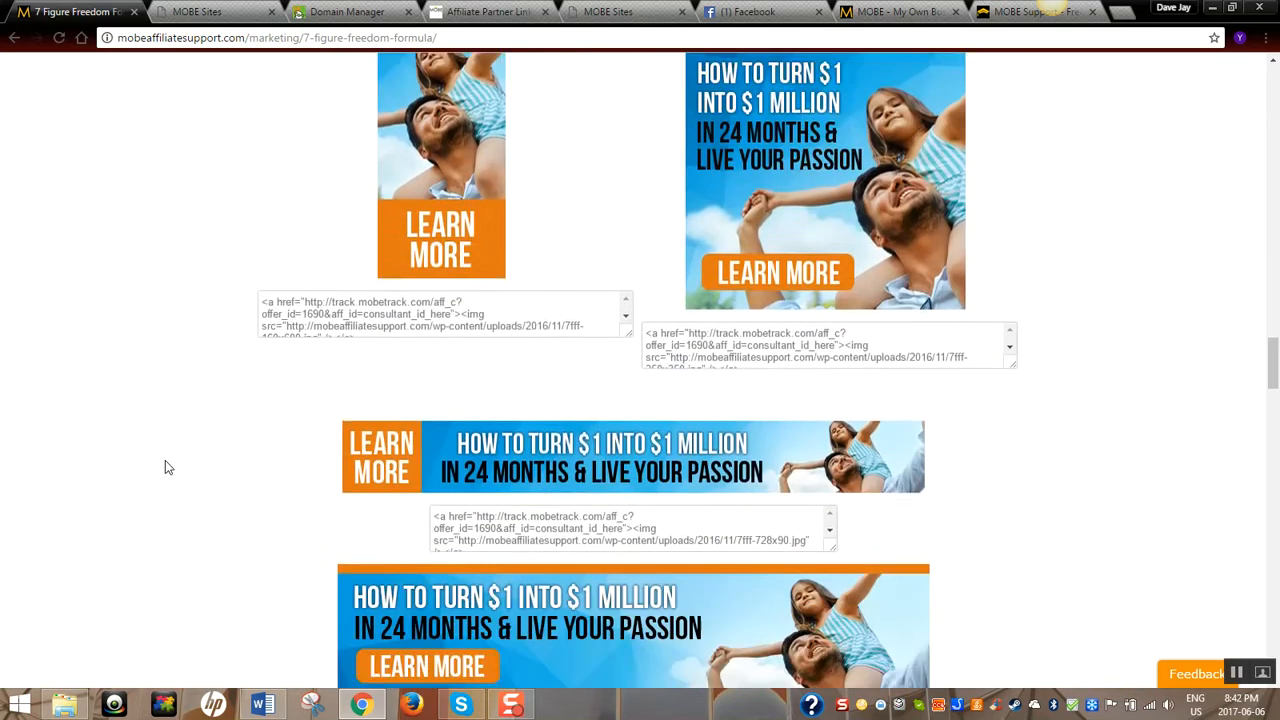
scroll(165, 467, down, 3)
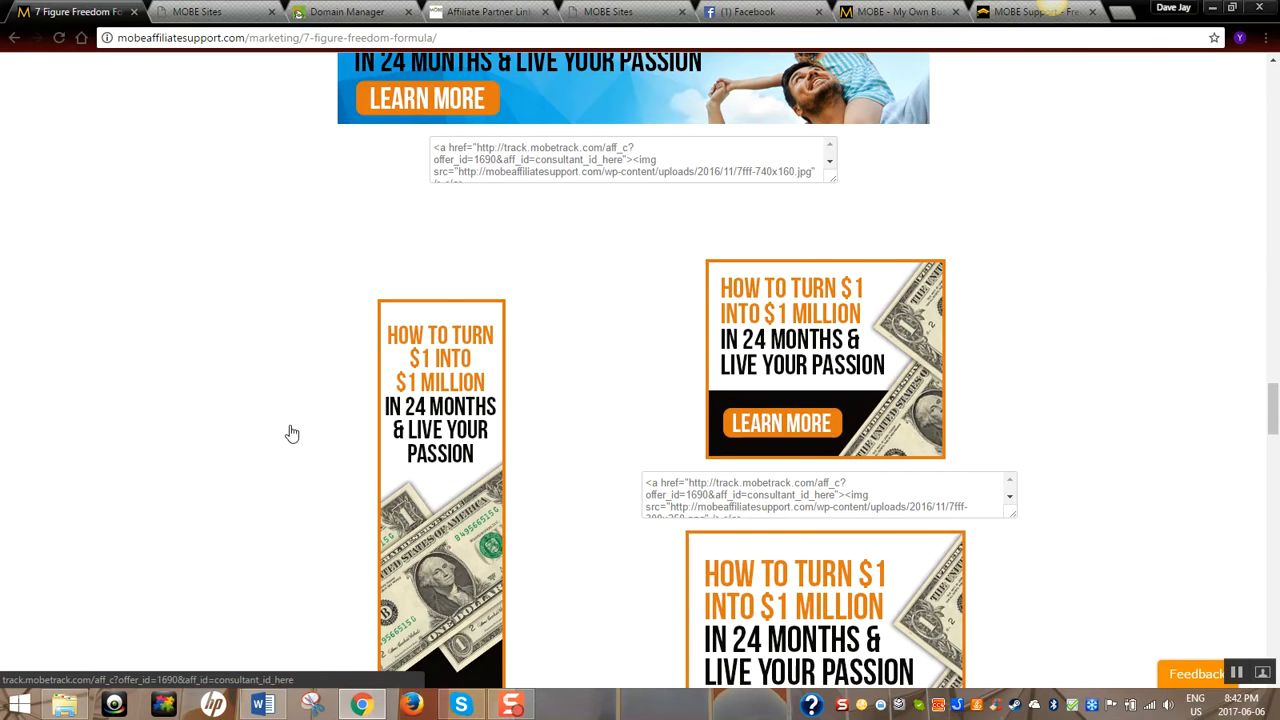
scroll(291, 433, down, 1)
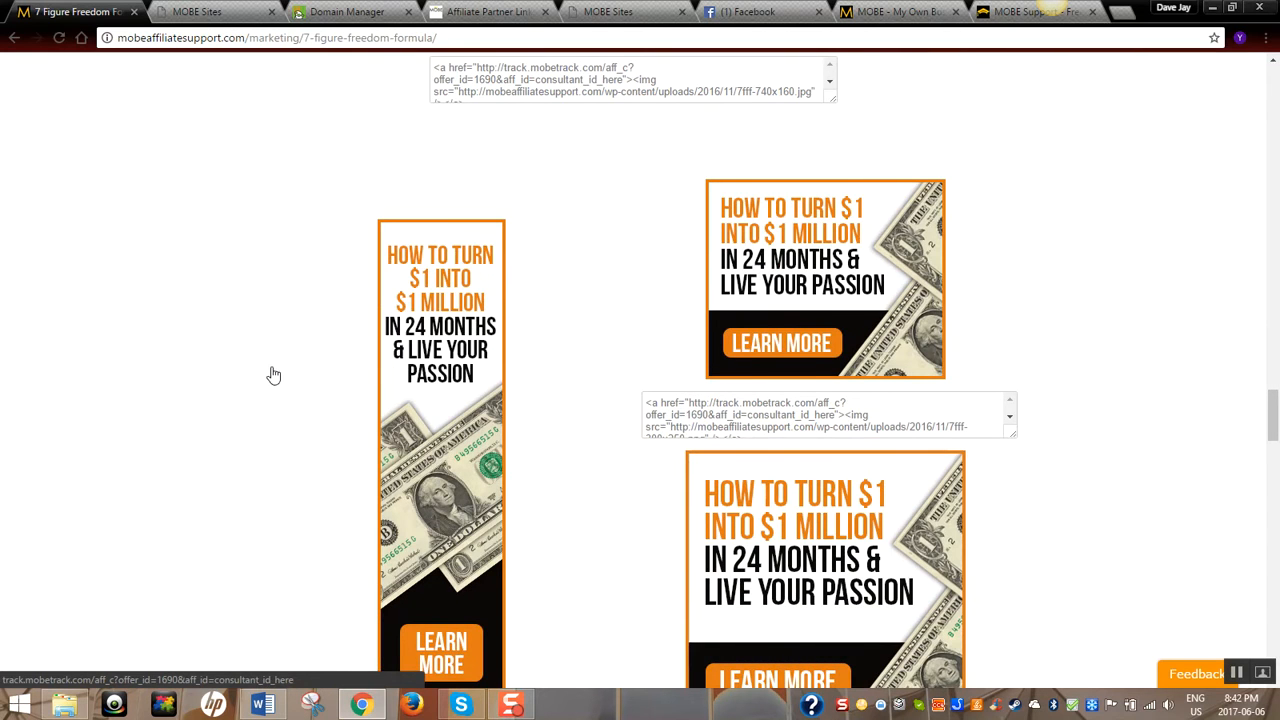
scroll(273, 375, down, 1)
scroll(273, 375, down, 1)
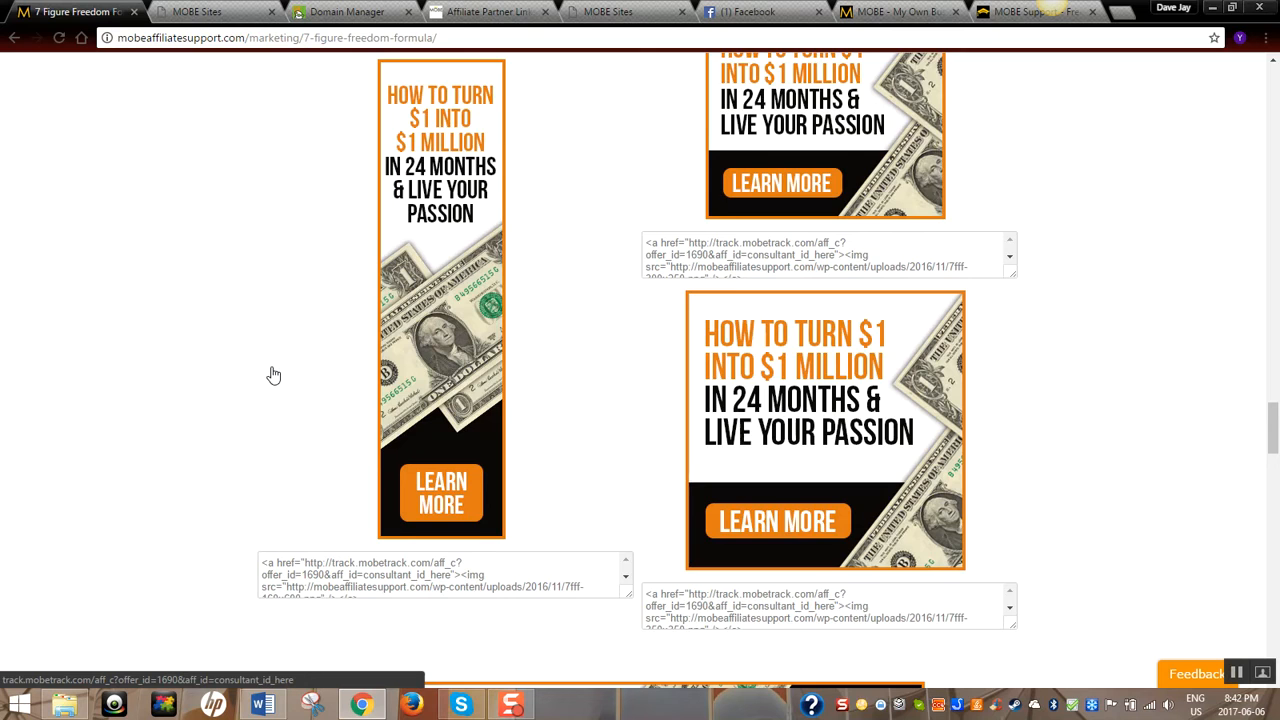
scroll(273, 375, down, 10)
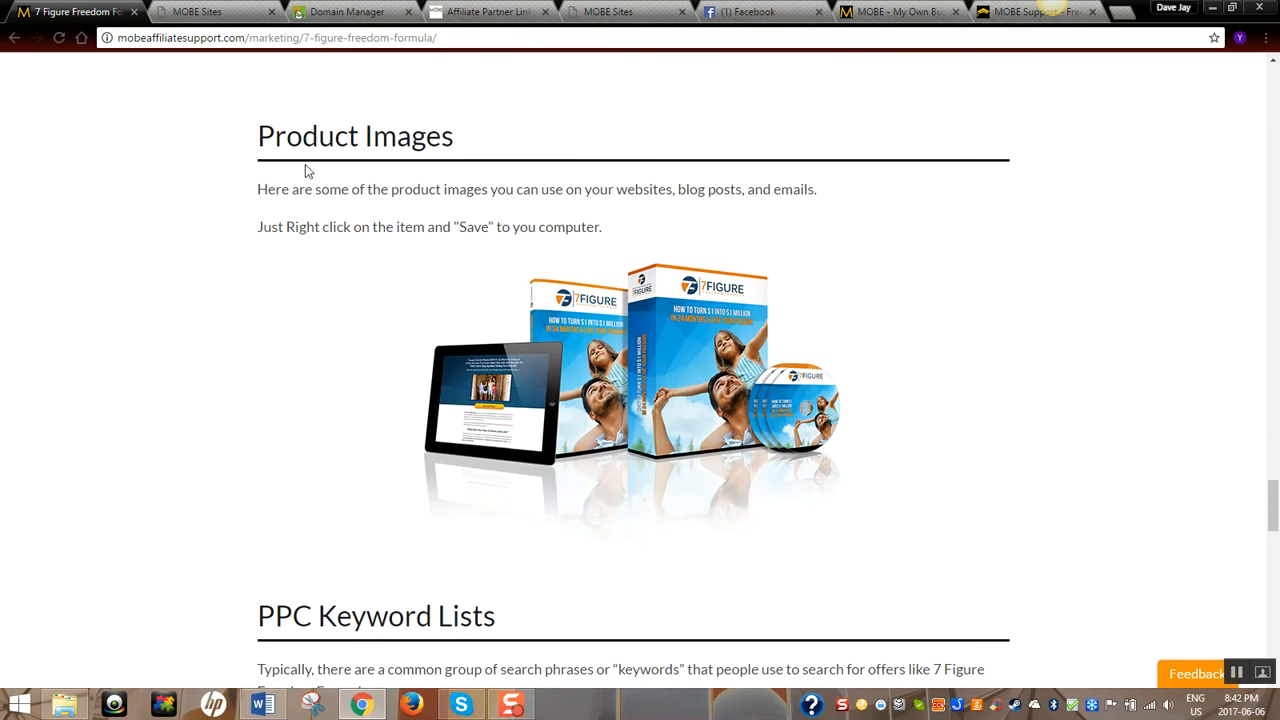
Save the 7FFF product image as 7fff-productdisplayimage.png in the Pictures folder
right_click(648, 380)
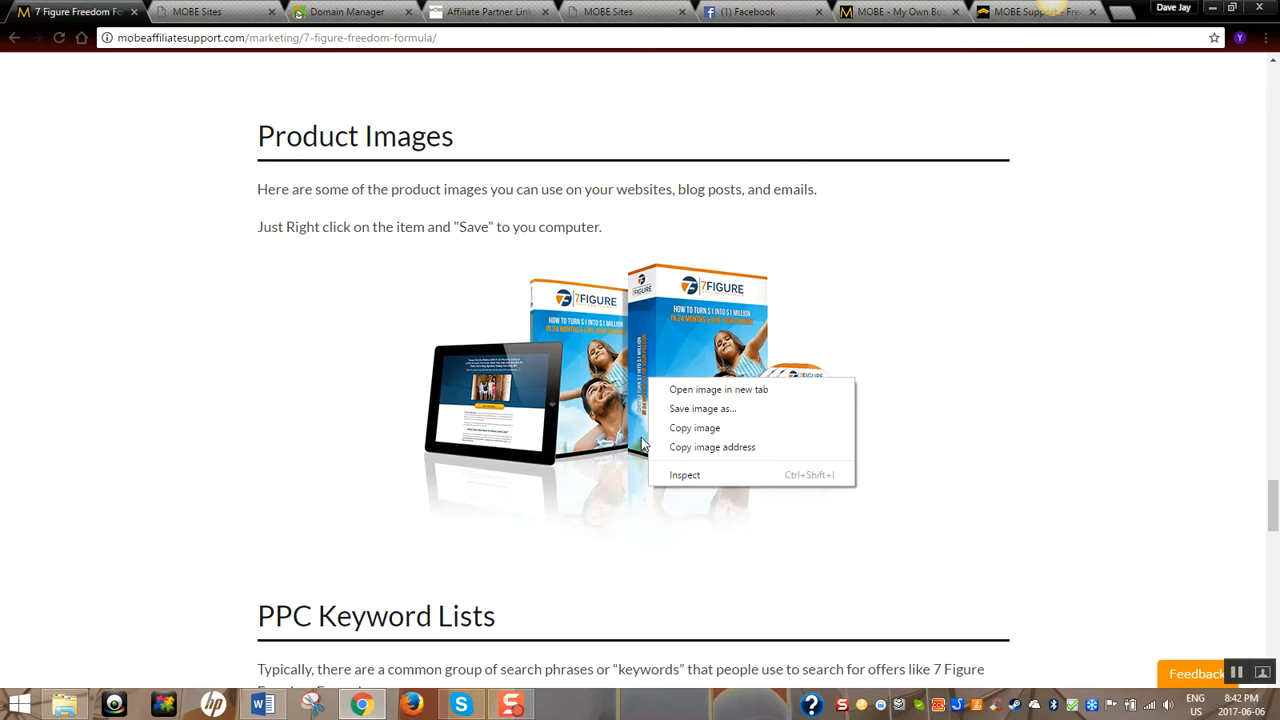
click(705, 410)
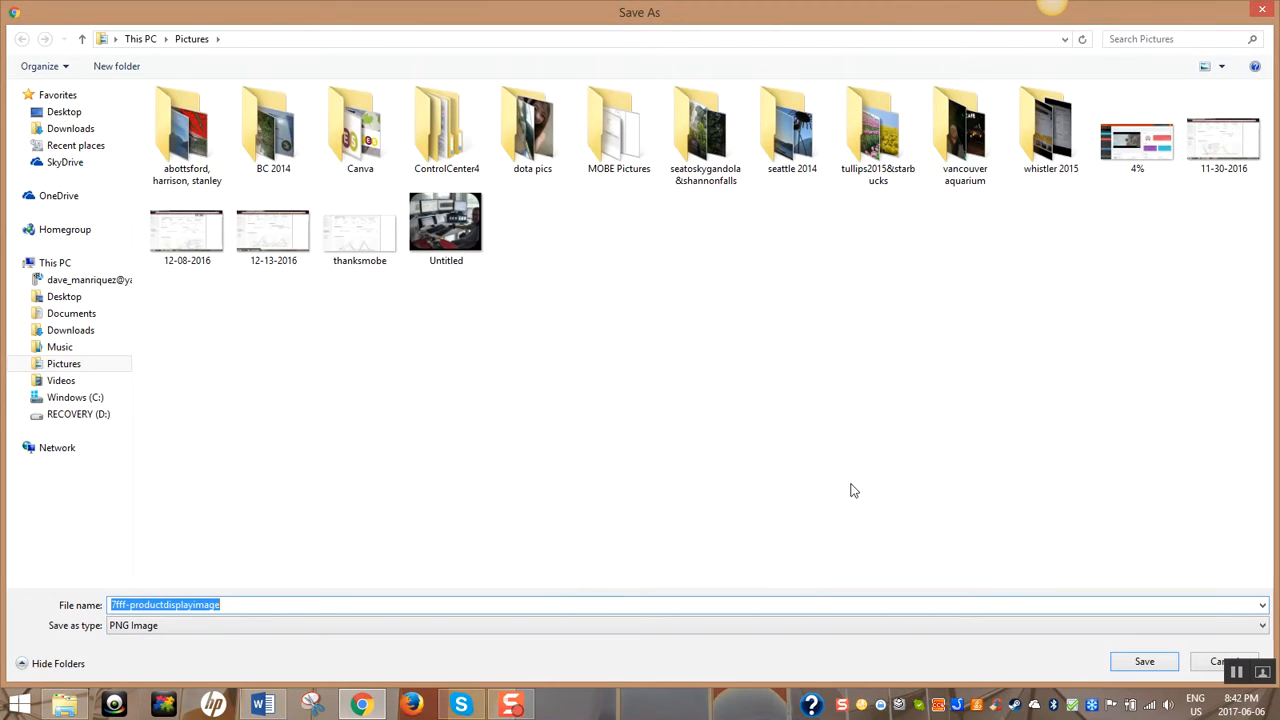
click(1140, 664)
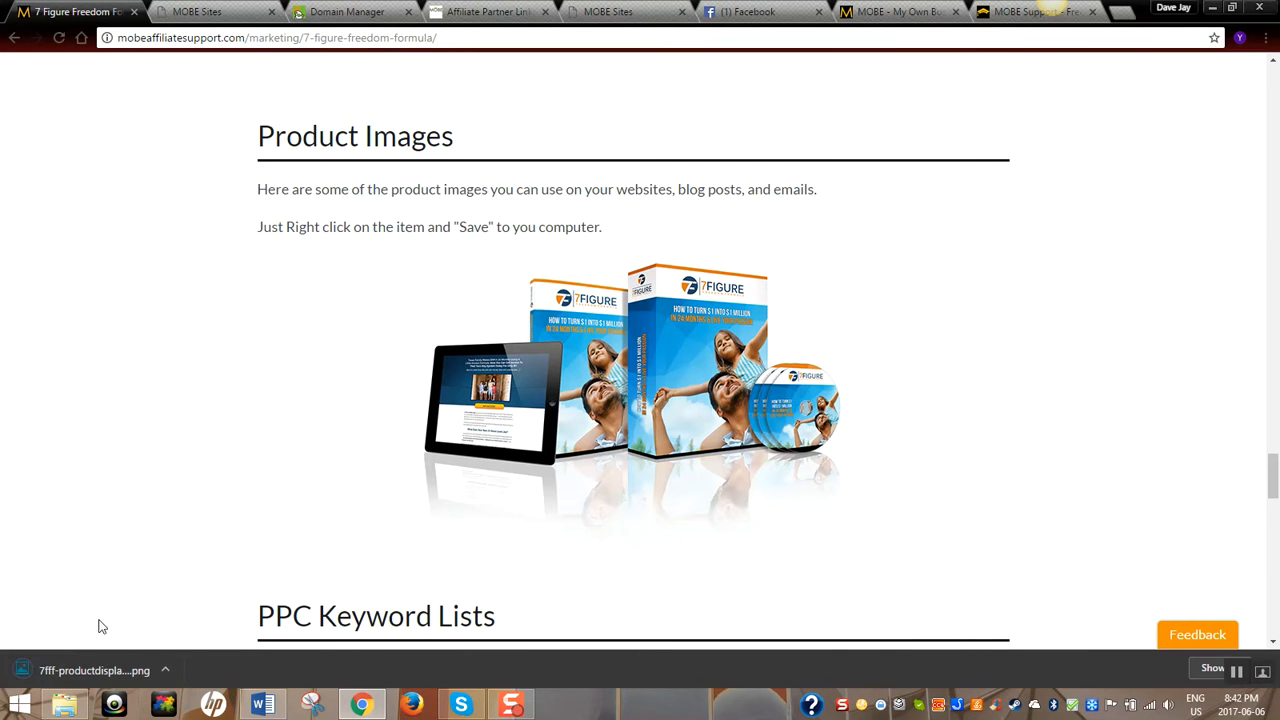
Scroll back up the 7FFF page to the 7FFF Simple and Survey opt-in template links
scroll(268, 412, down, 2)
scroll(268, 412, down, 3)
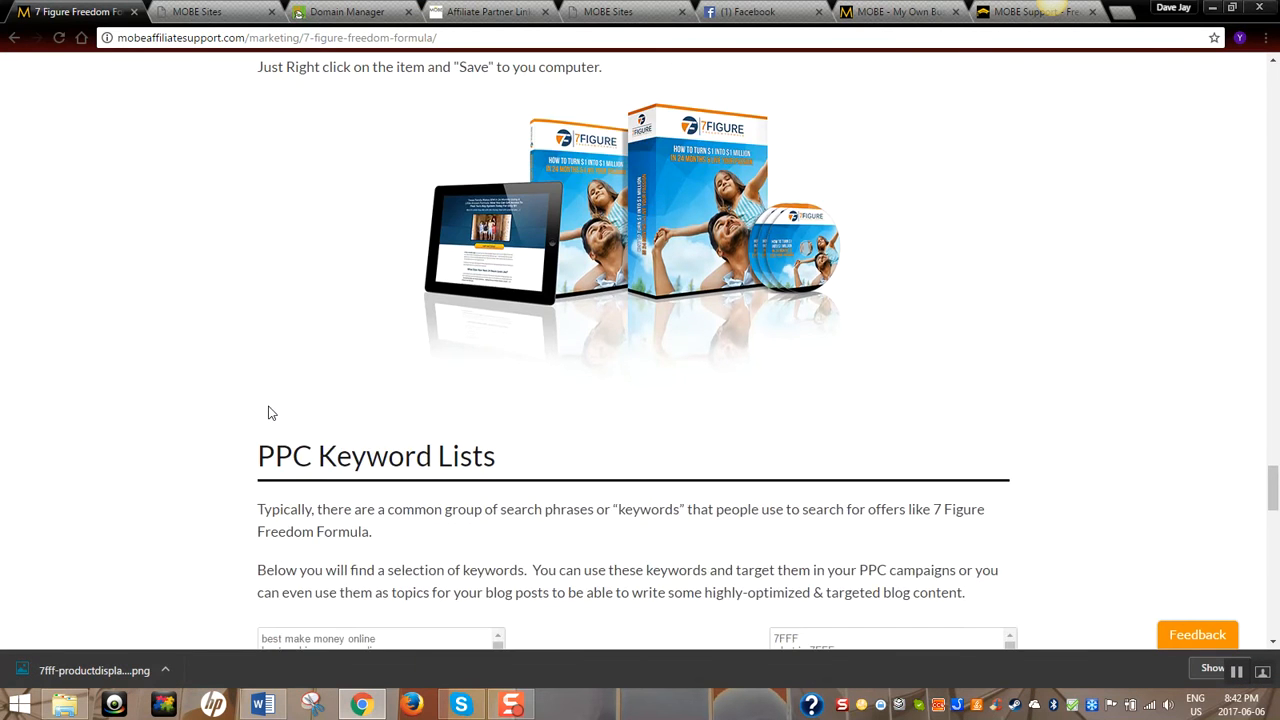
scroll(229, 313, down, 2)
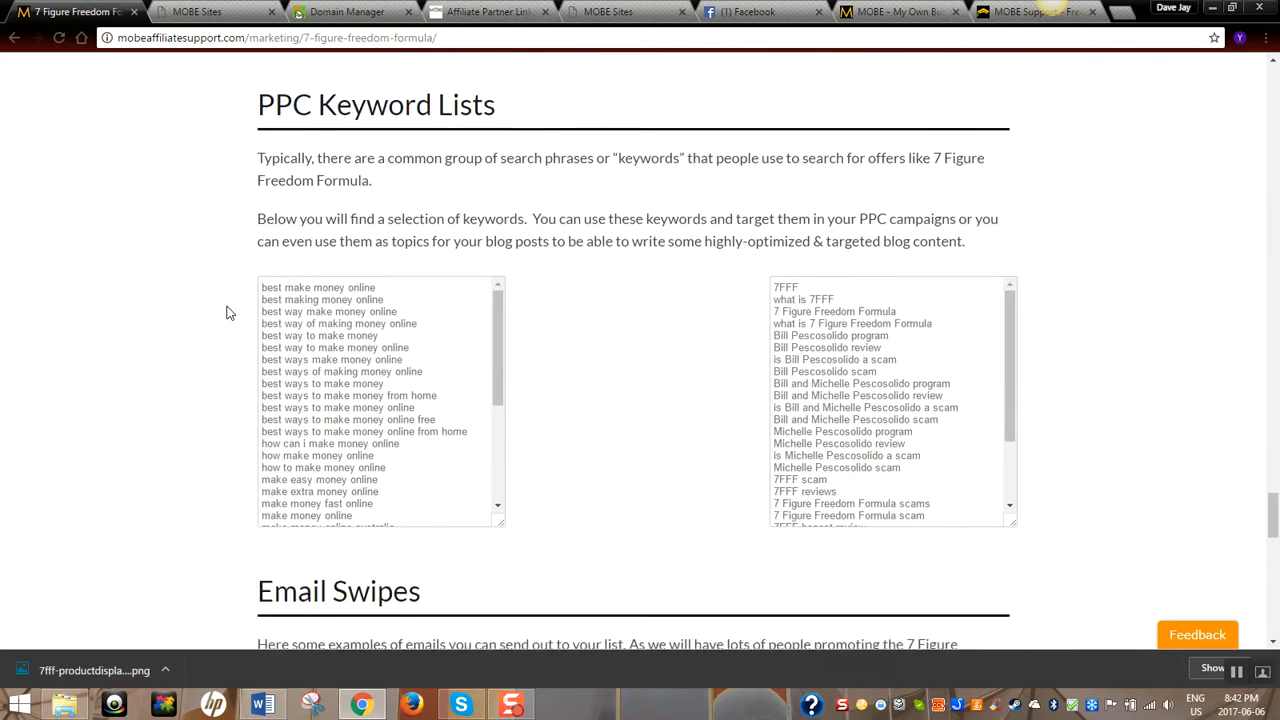
scroll(227, 313, up, 2)
scroll(228, 322, down, 1)
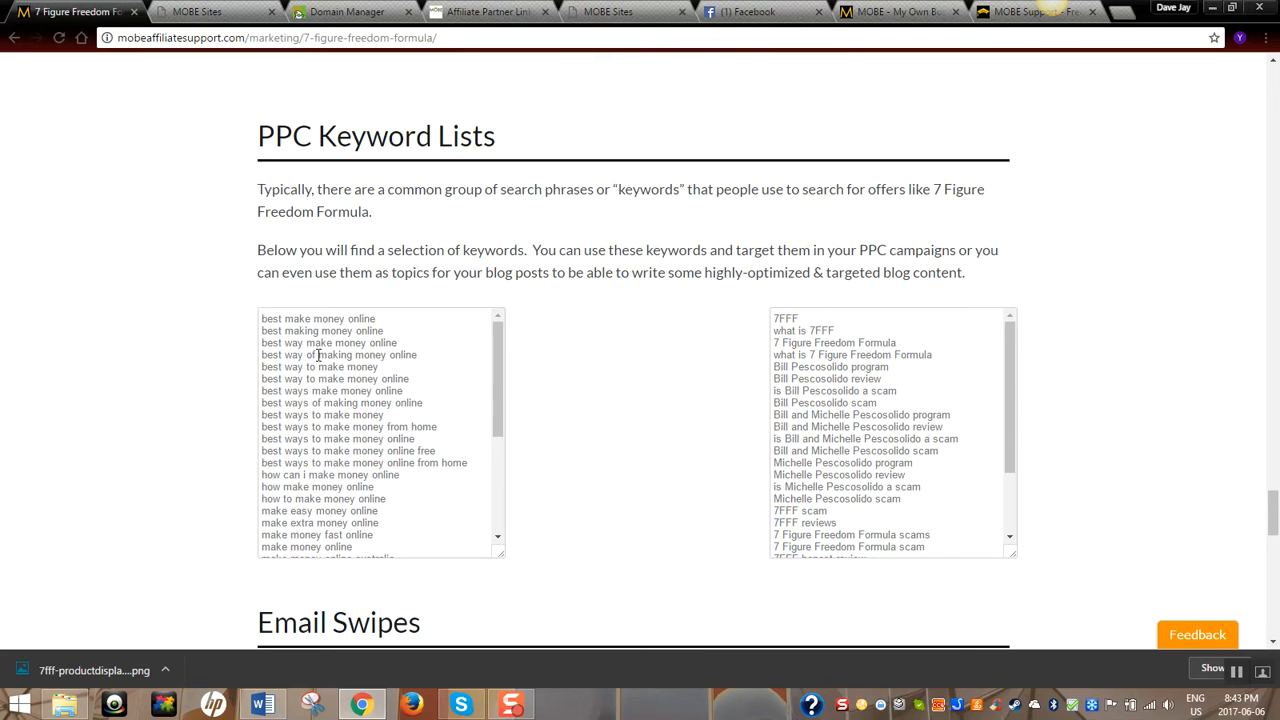
scroll(563, 380, down, 3)
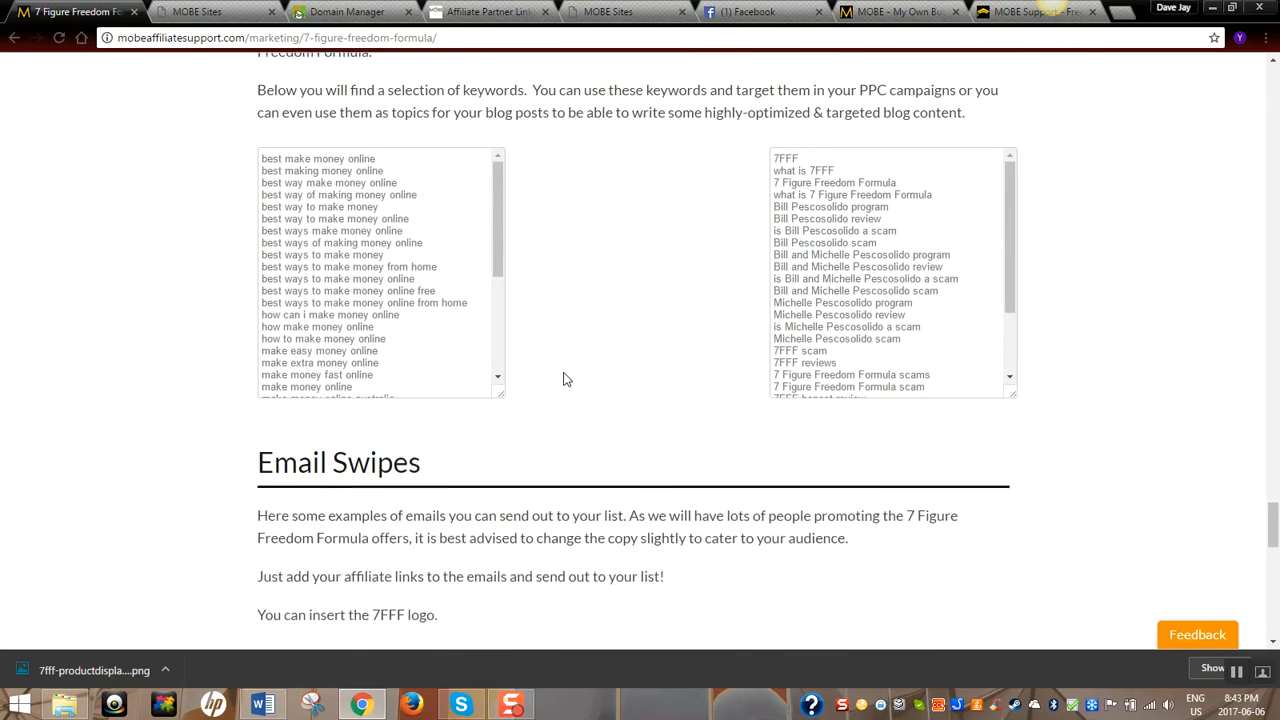
scroll(563, 380, down, 2)
scroll(143, 360, down, 2)
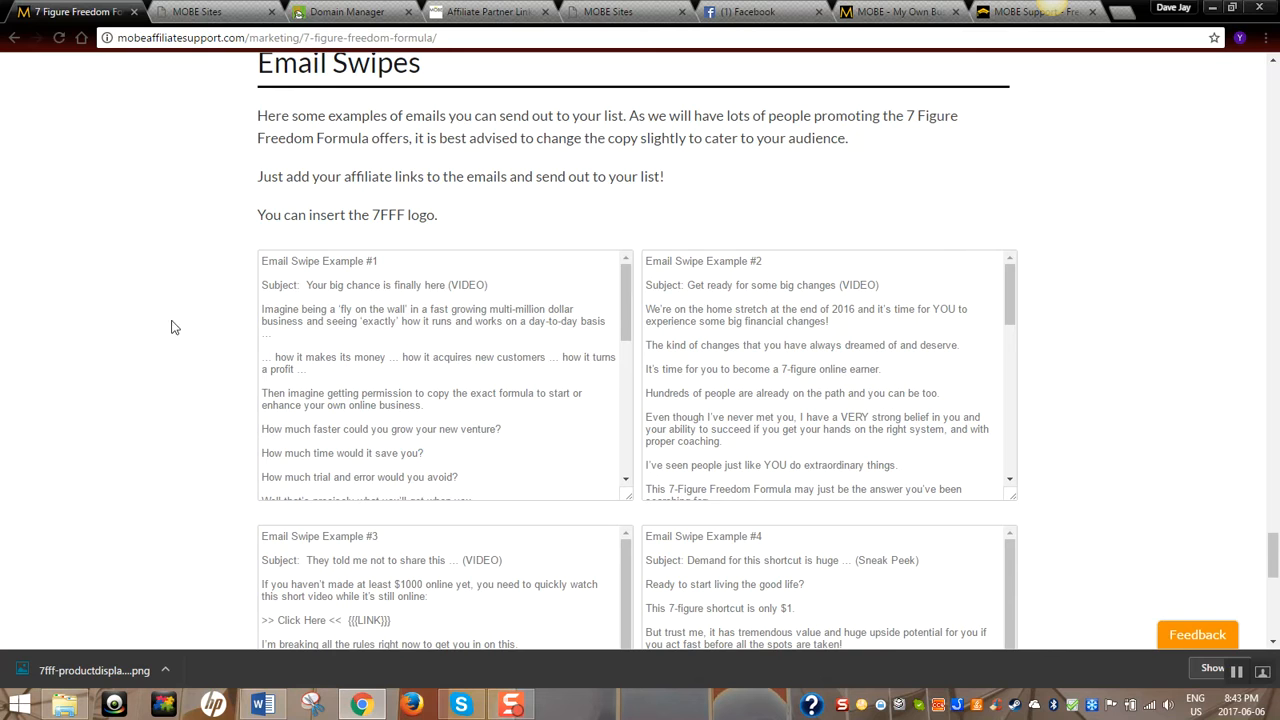
scroll(137, 369, down, 2)
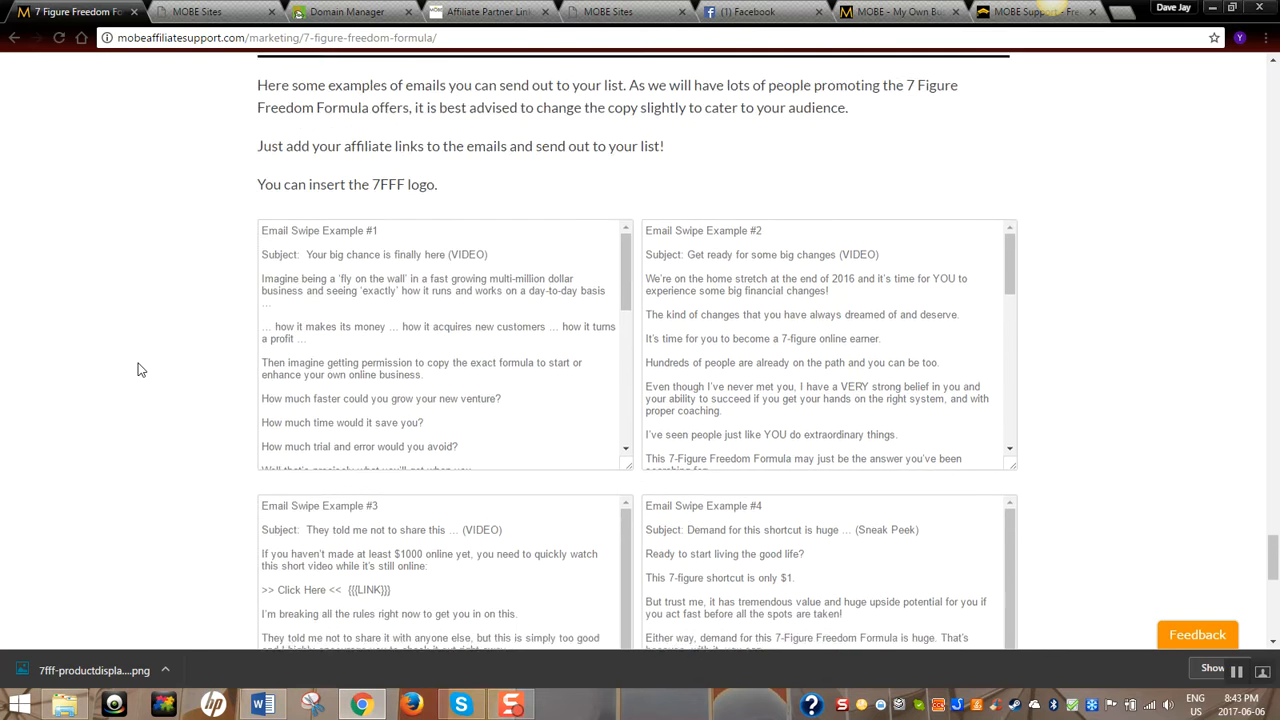
scroll(140, 369, up, 1)
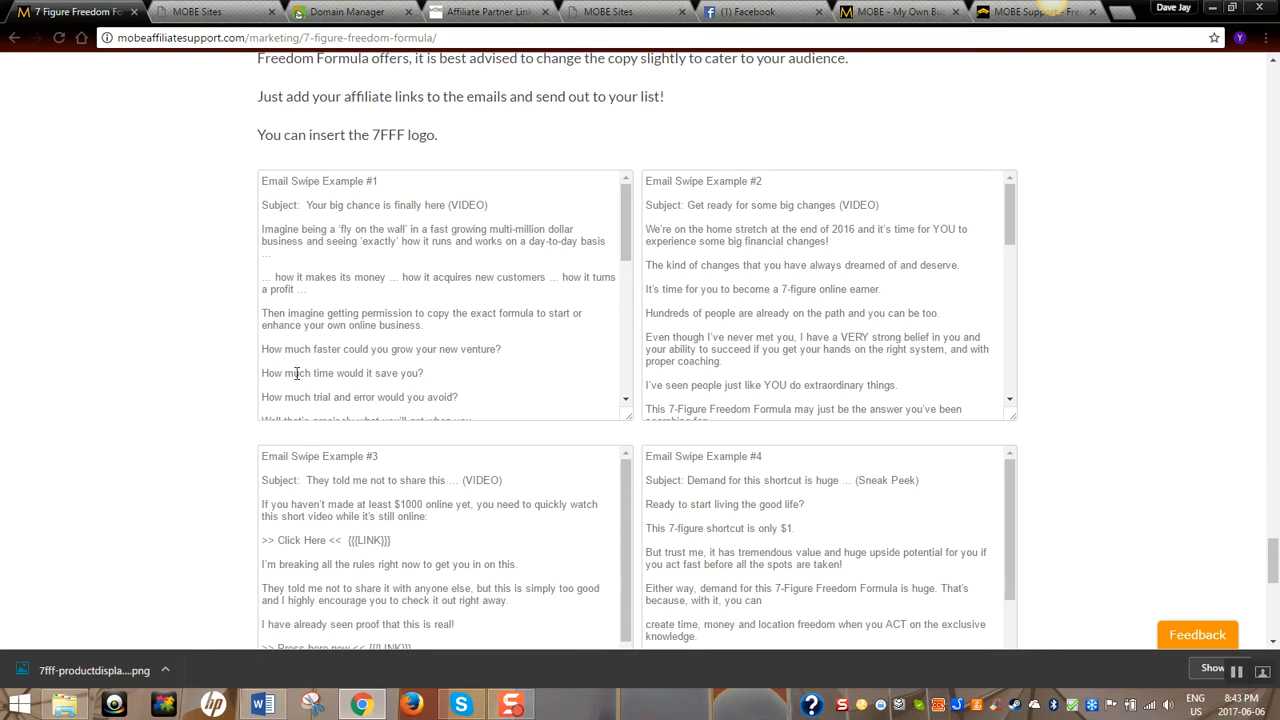
drag(628, 217, 632, 360)
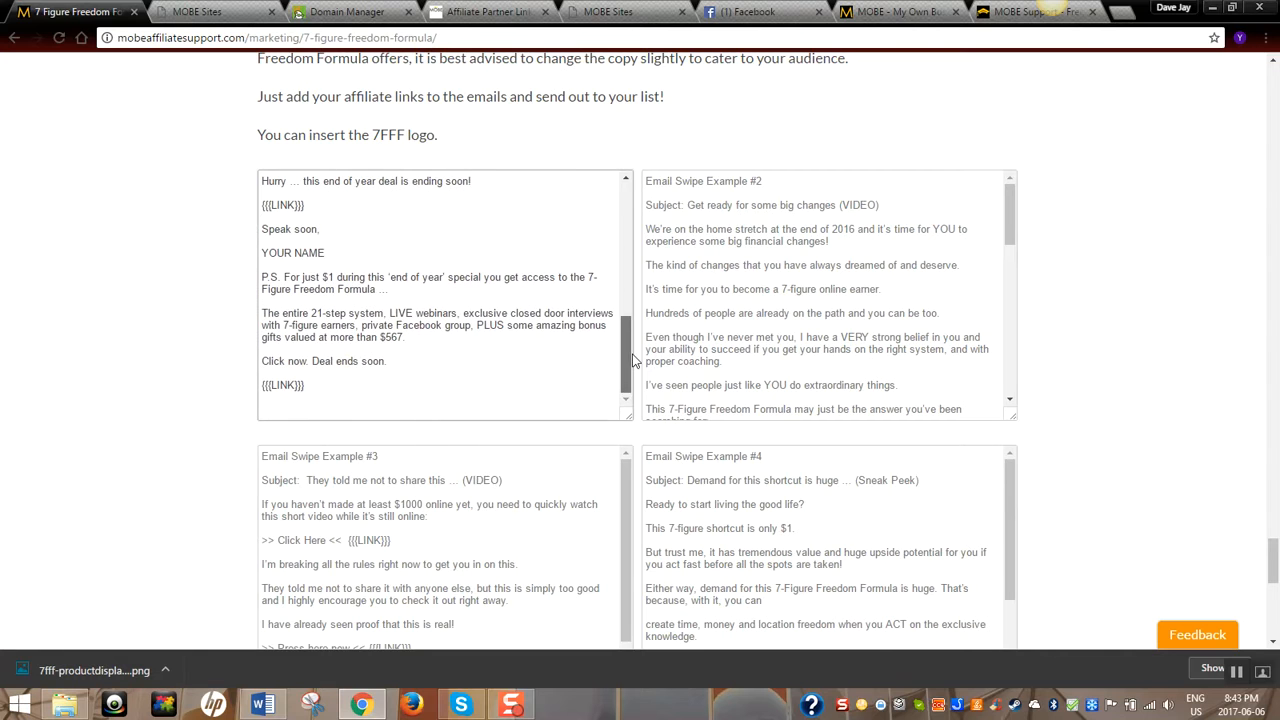
scroll(77, 334, down, 2)
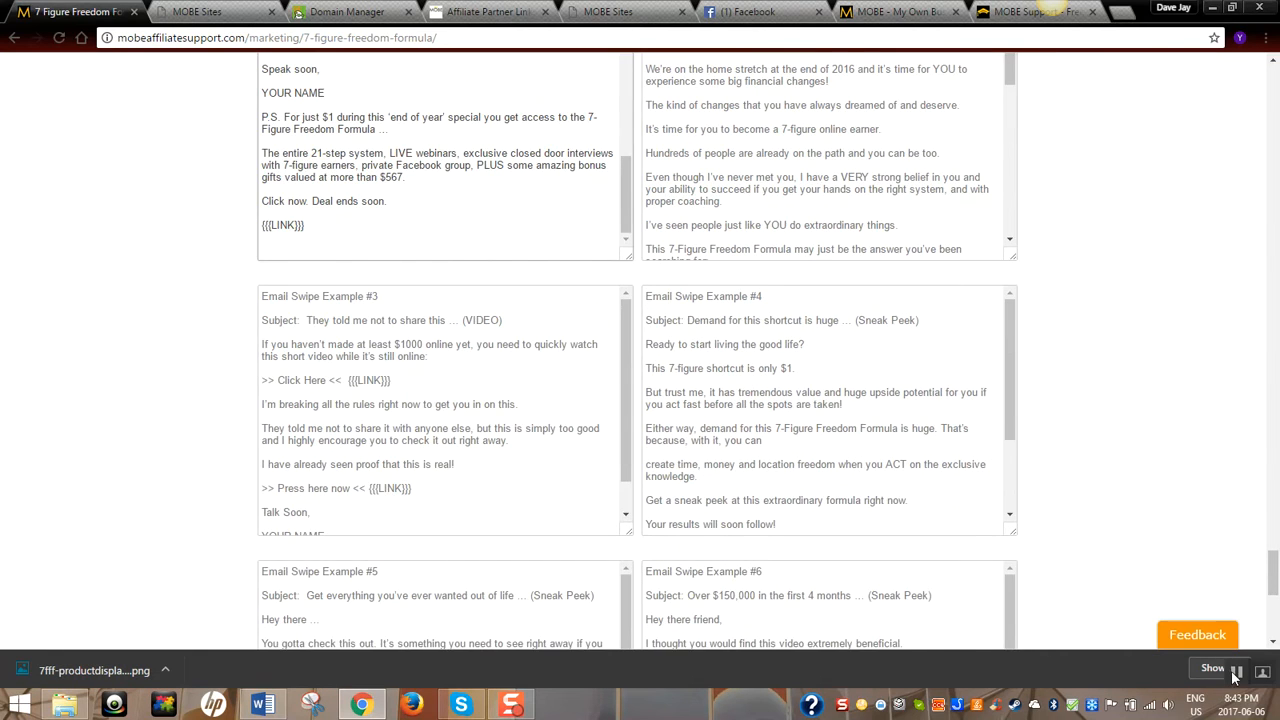
scroll(874, 640, up, 4)
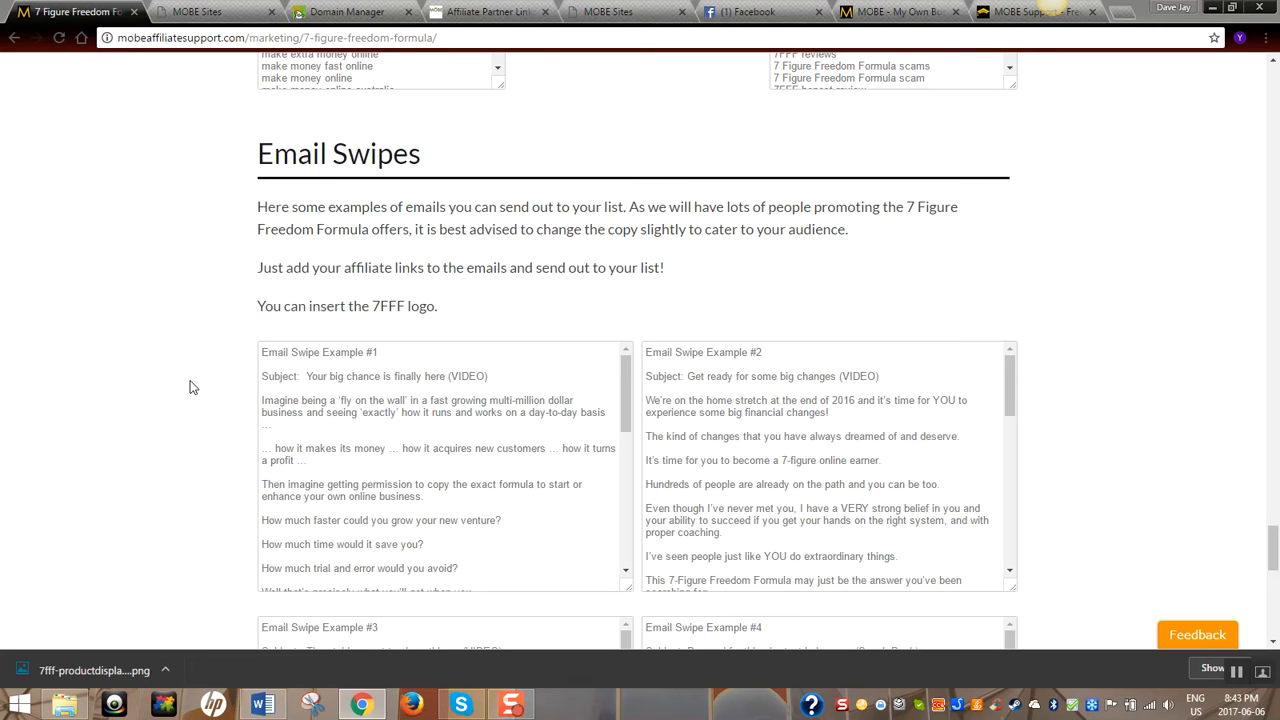
scroll(1173, 478, up, 20)
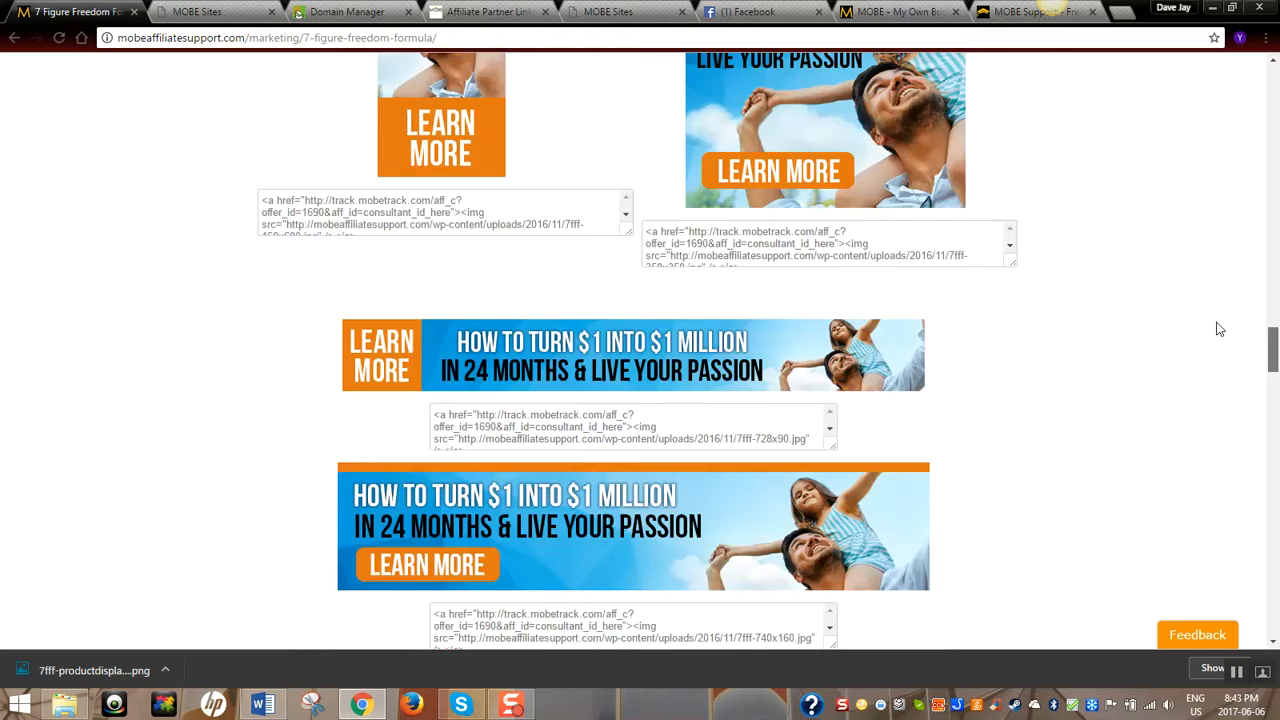
scroll(1200, 252, up, 7)
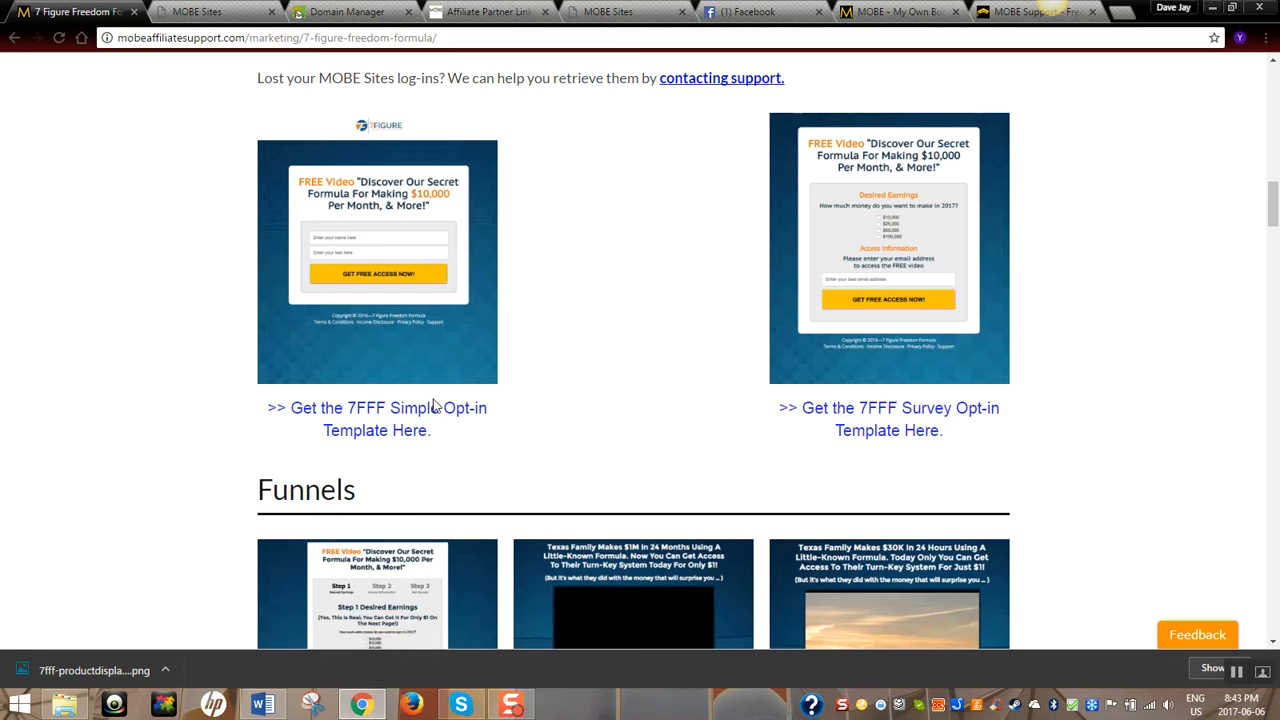
Copy the 7FFF Simple Opt-in template into My Pages, open it for editing, and close the extra tab
click(383, 413)
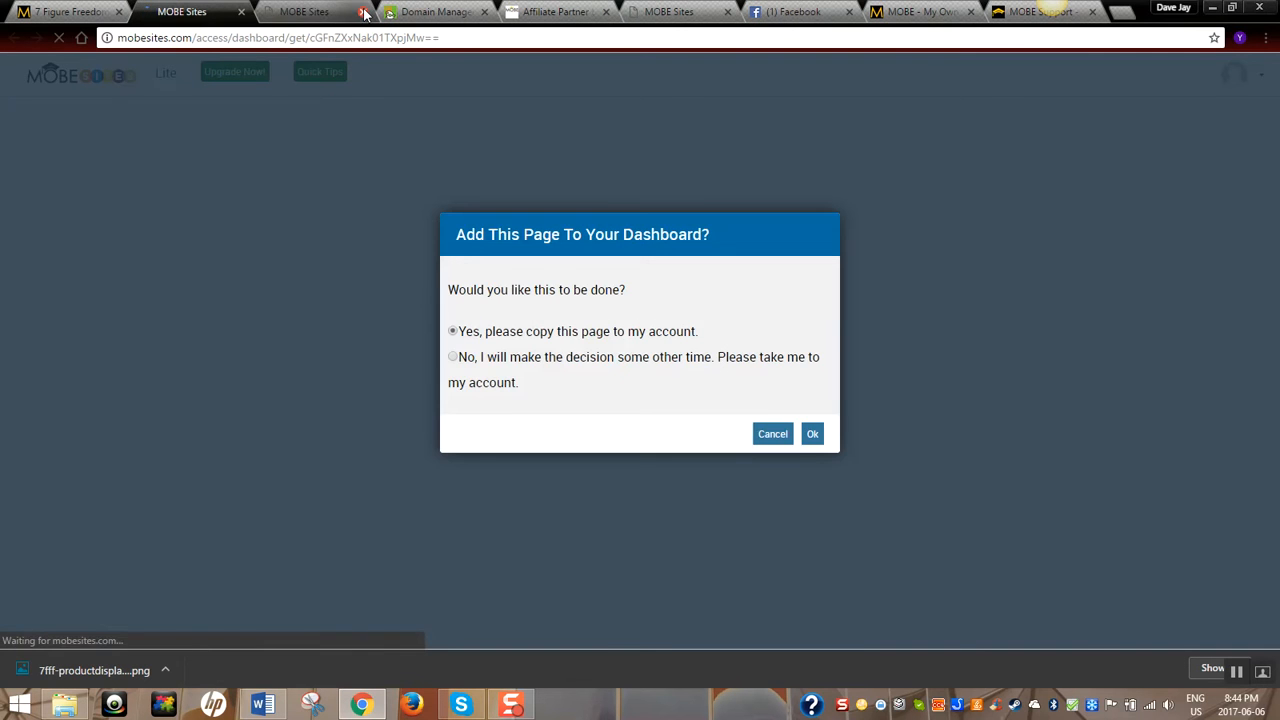
click(812, 440)
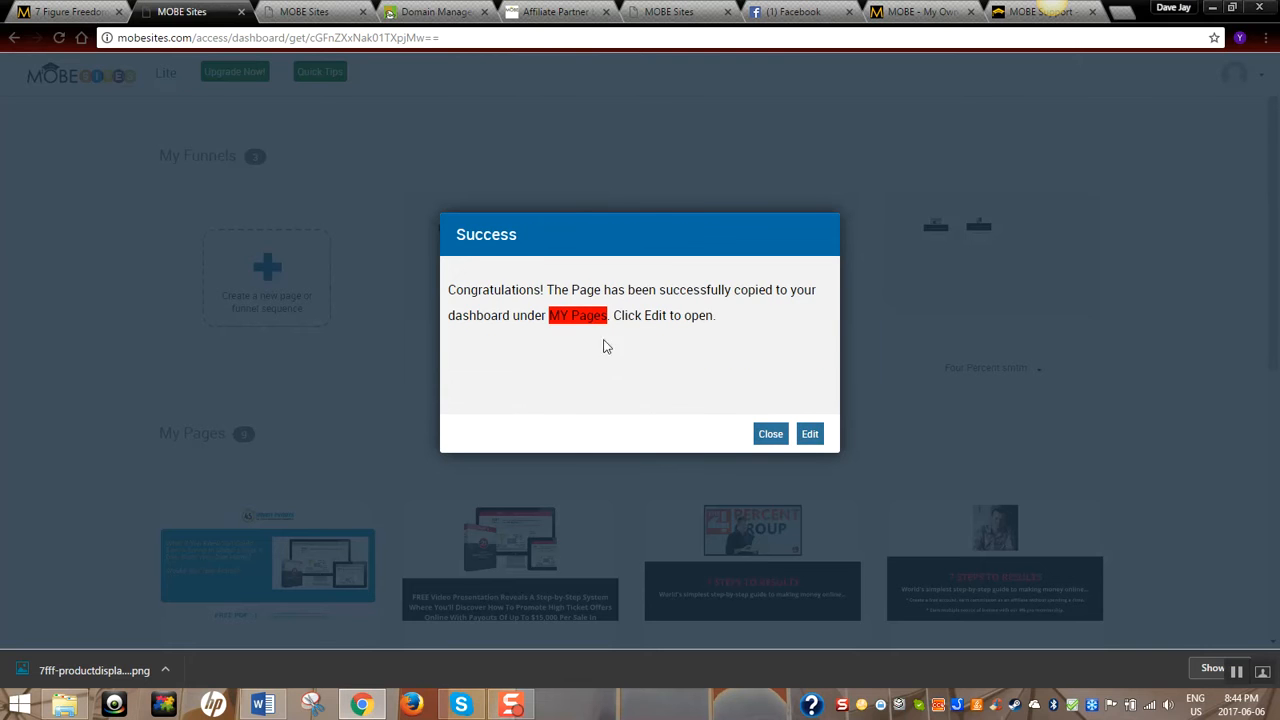
click(810, 436)
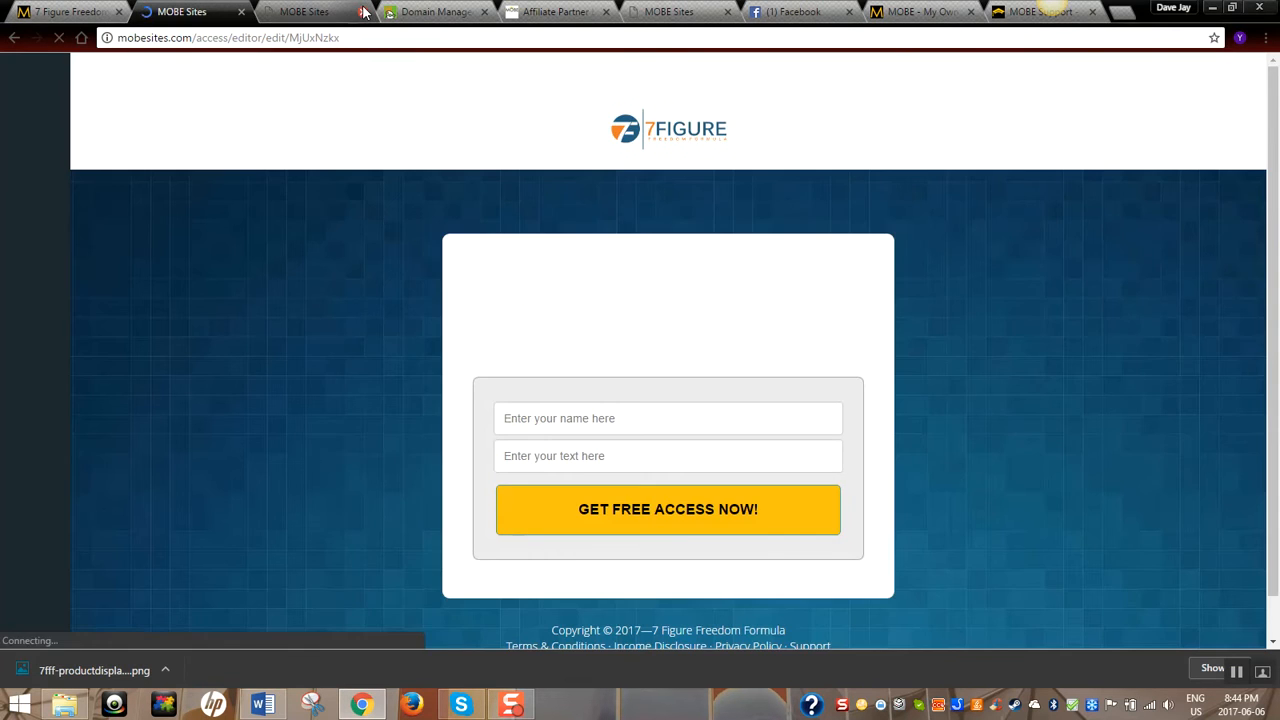
click(362, 11)
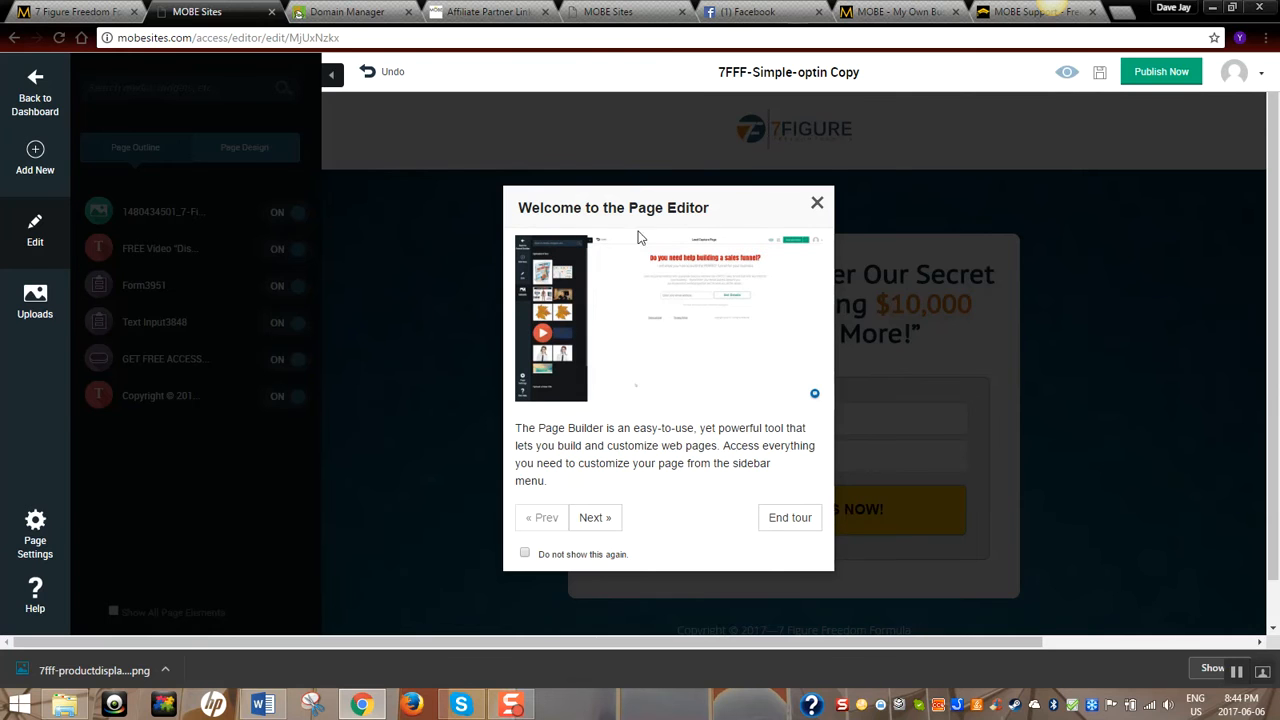
Dismiss the editor welcome tour, look at the available widgets, then return to the element list
click(788, 521)
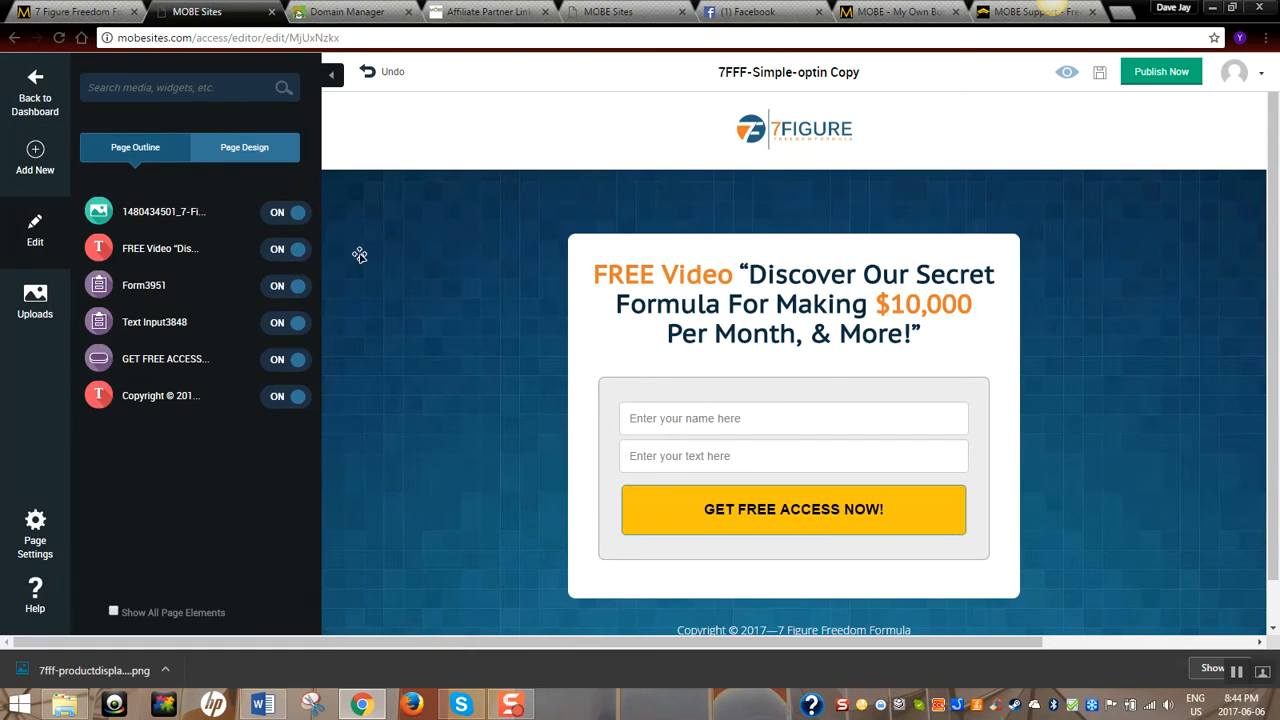
click(36, 158)
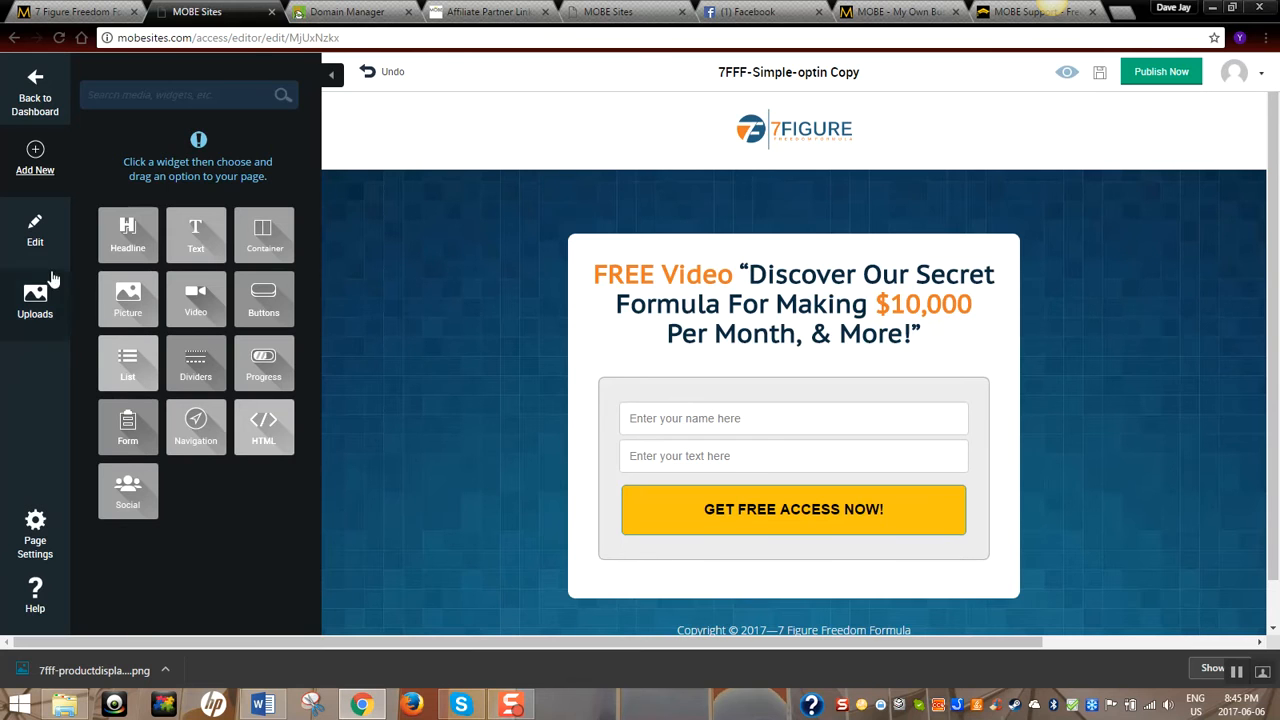
click(38, 242)
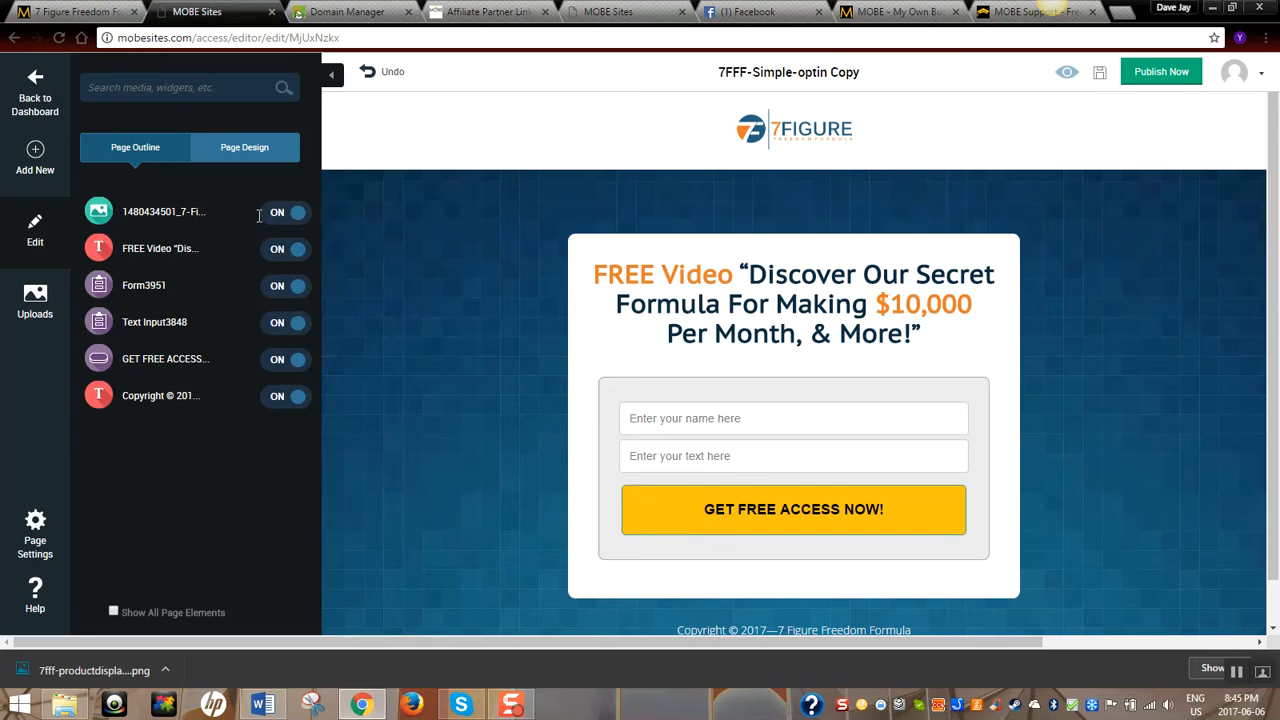
Toggle the 7FIGURE logo and FREE Video heading off and back on, then show the uploaded media
click(292, 213)
click(300, 214)
click(290, 213)
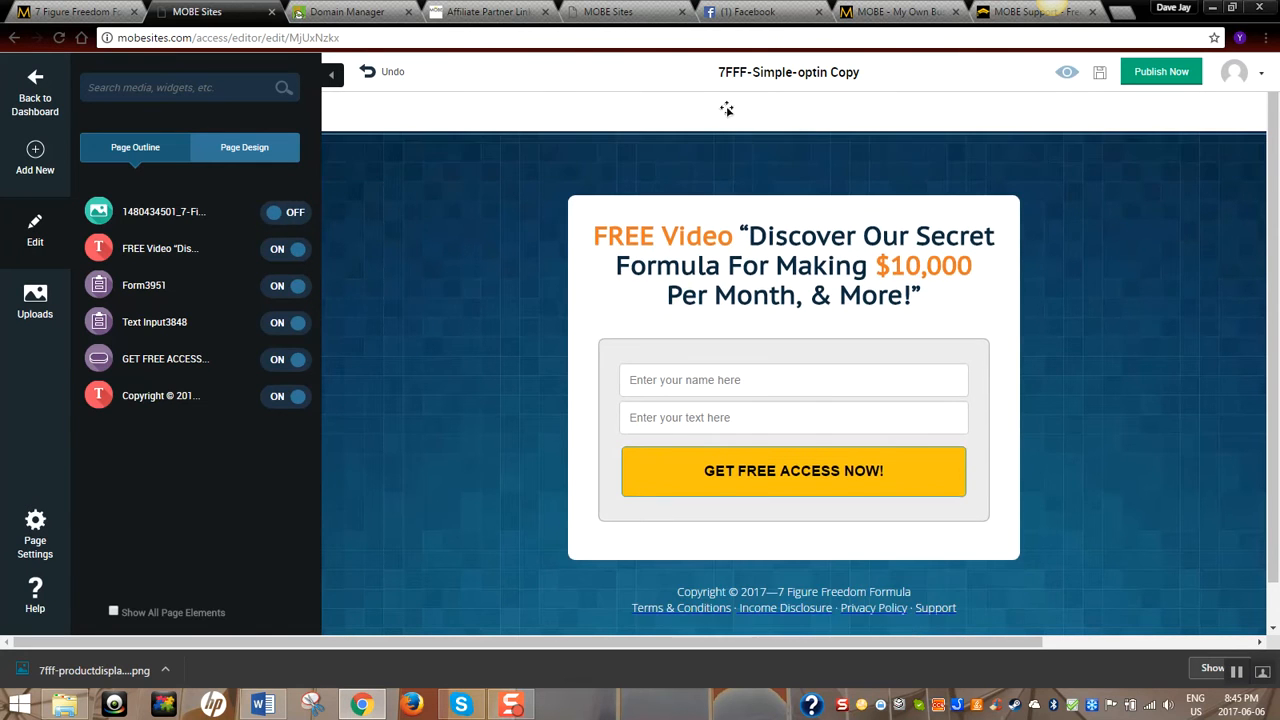
click(284, 250)
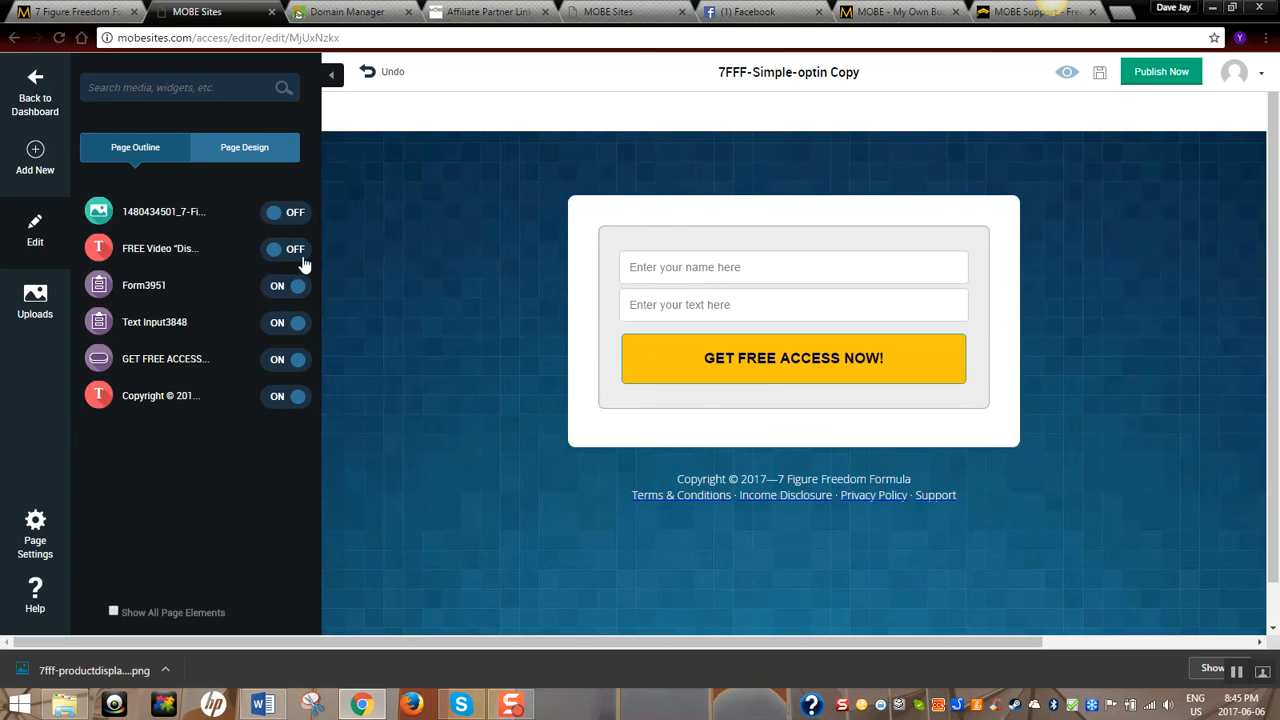
click(300, 251)
click(306, 214)
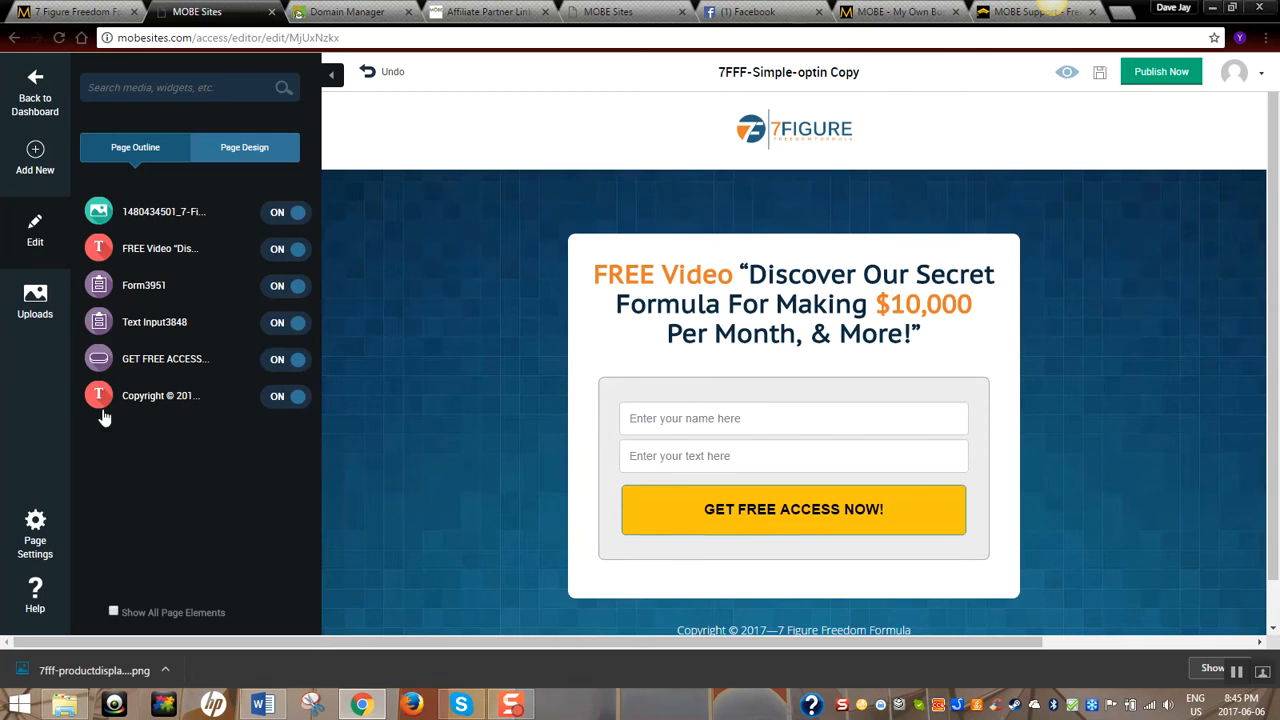
click(36, 318)
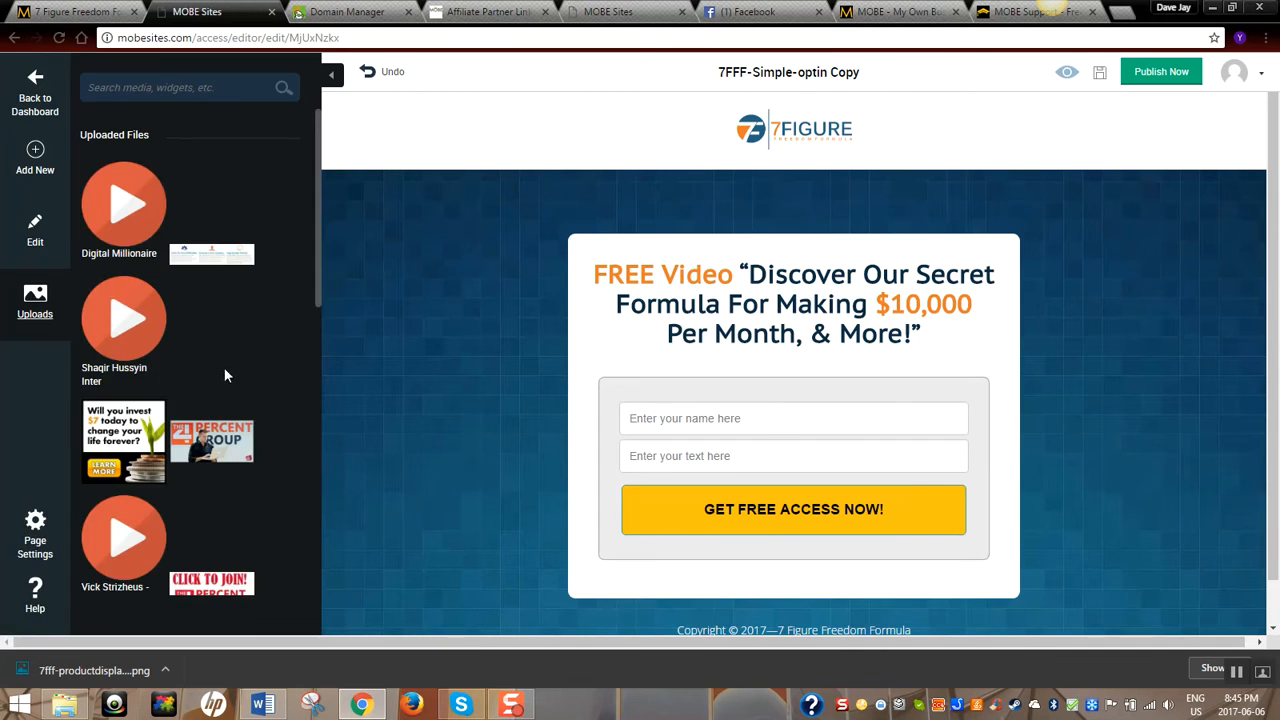
Scroll the uploaded files list, then bring up Page Settings and check the editor Help
scroll(224, 378, down, 10)
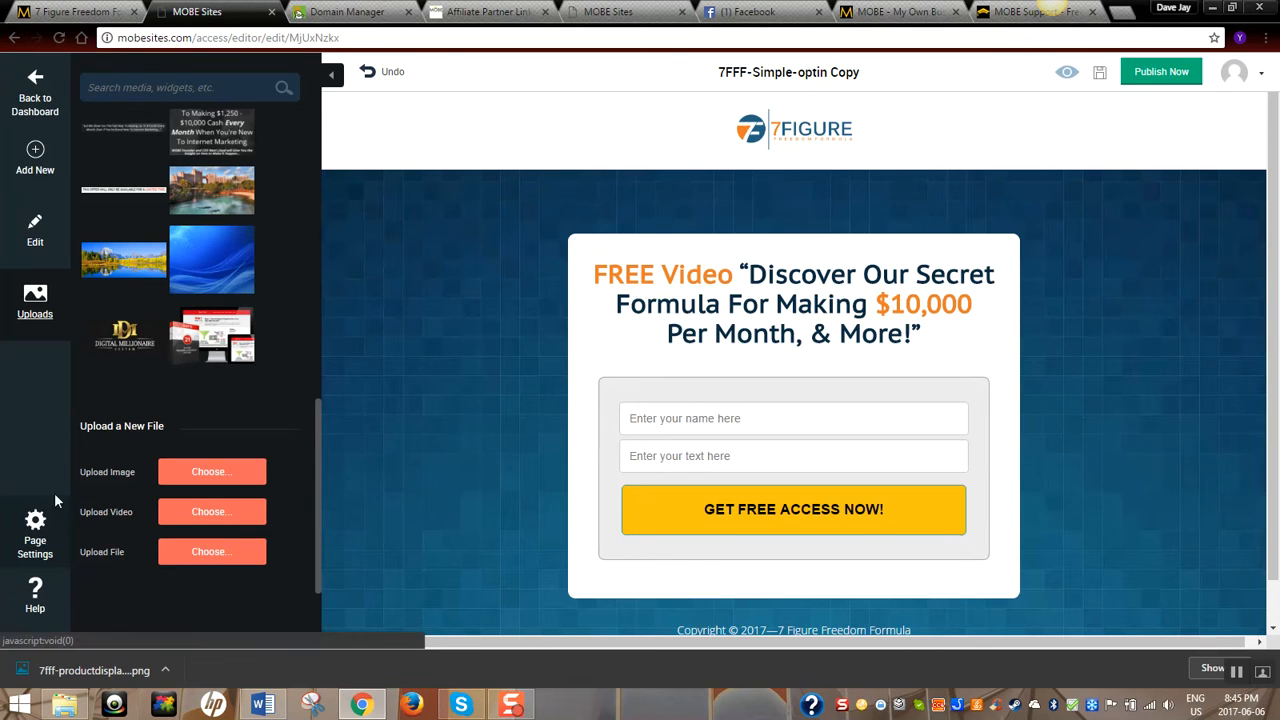
click(48, 528)
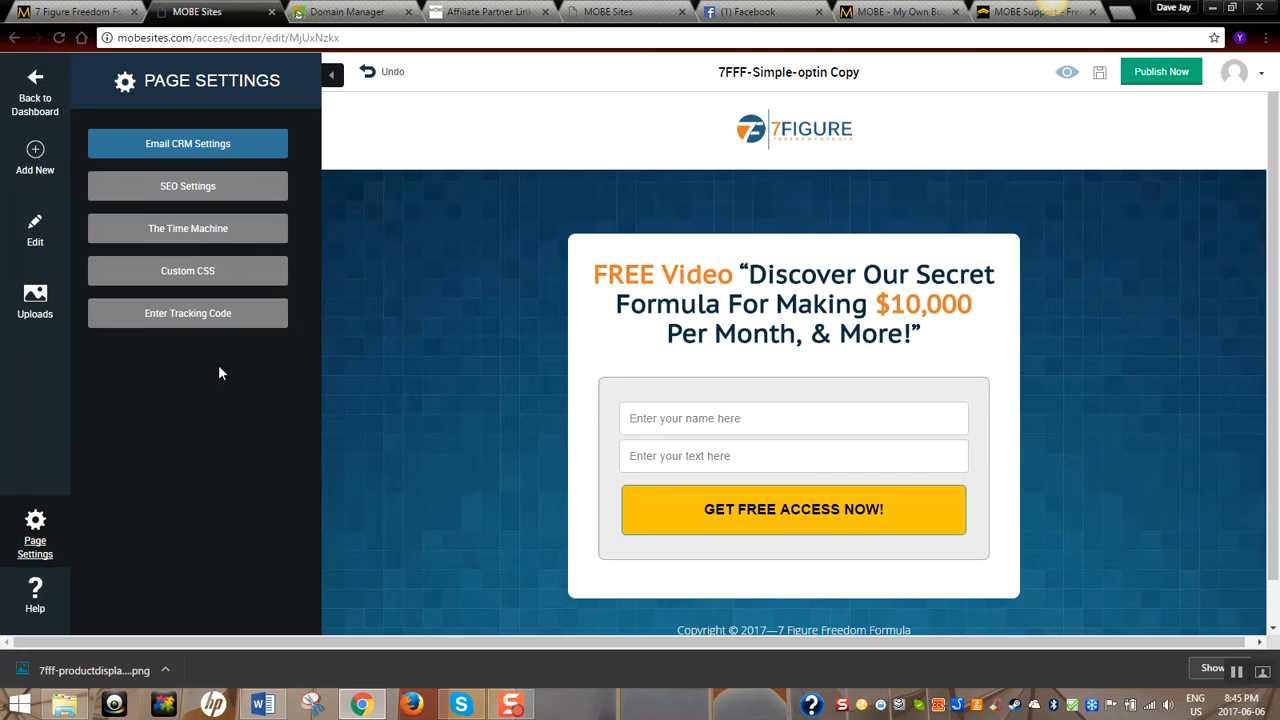
click(48, 612)
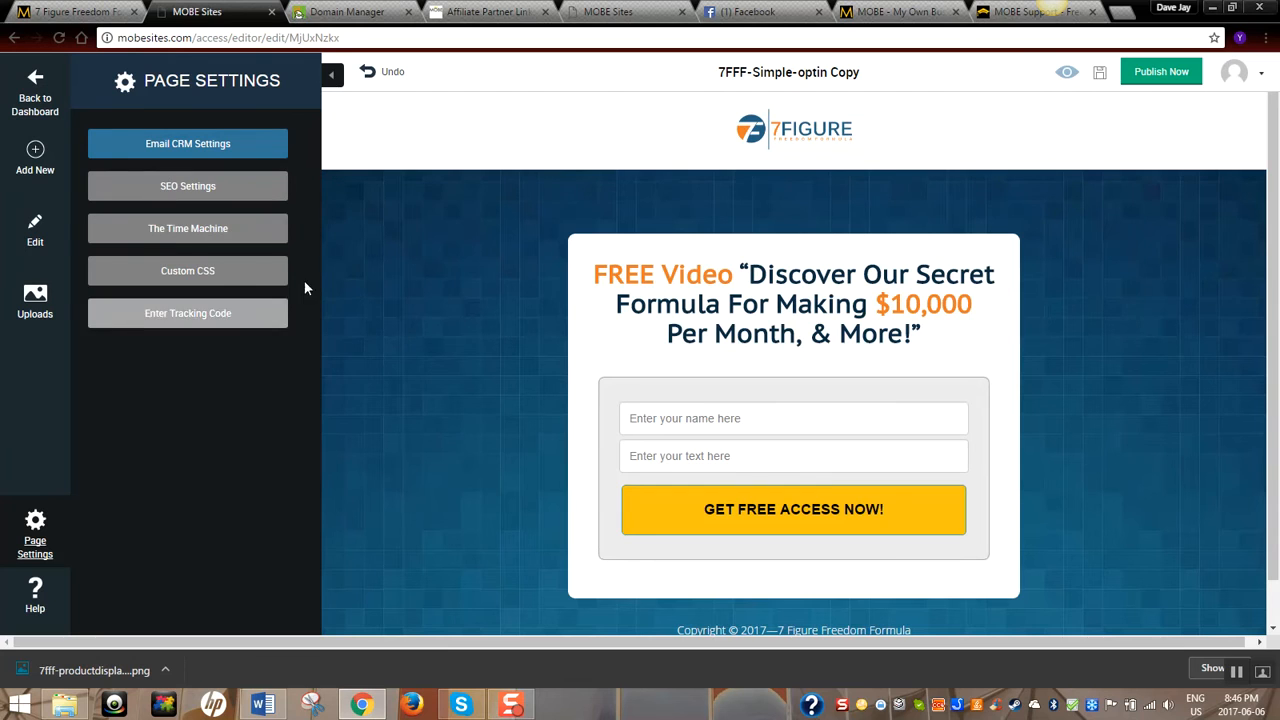
Duplicate the 7FIGURE logo as 7fff-productdisplayimage.png, then select the new headline in Word
click(783, 133)
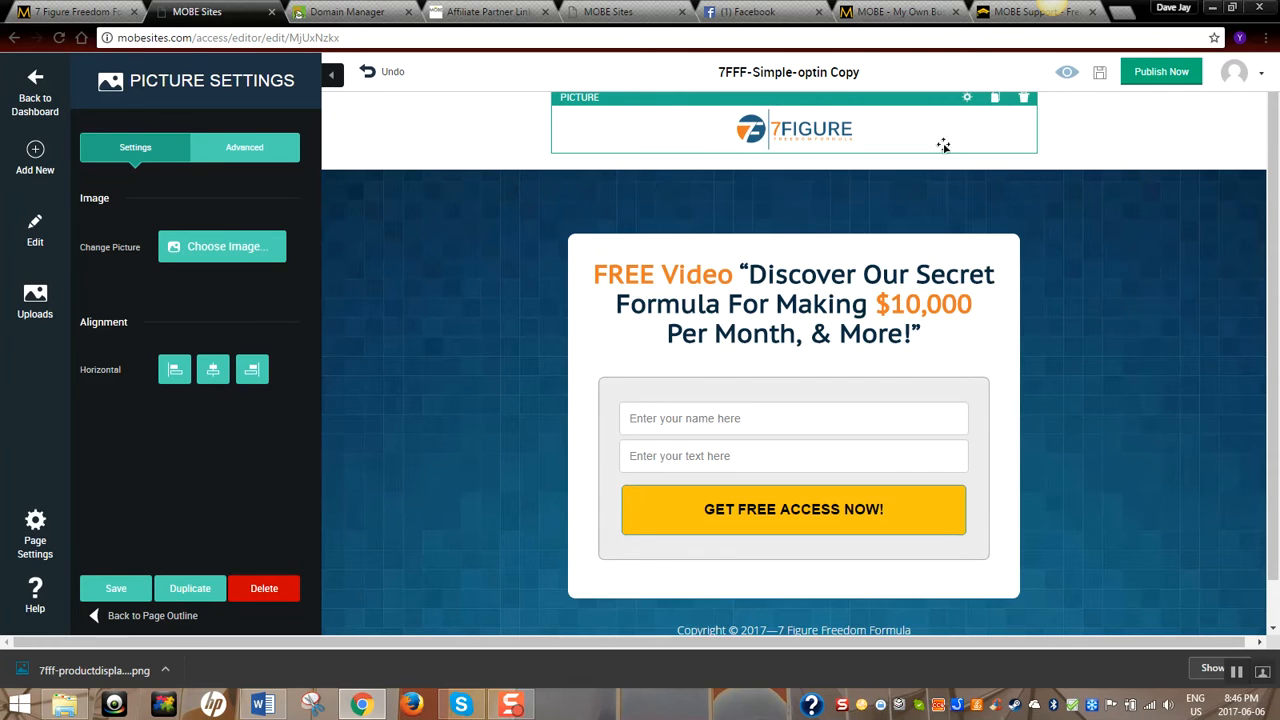
click(995, 99)
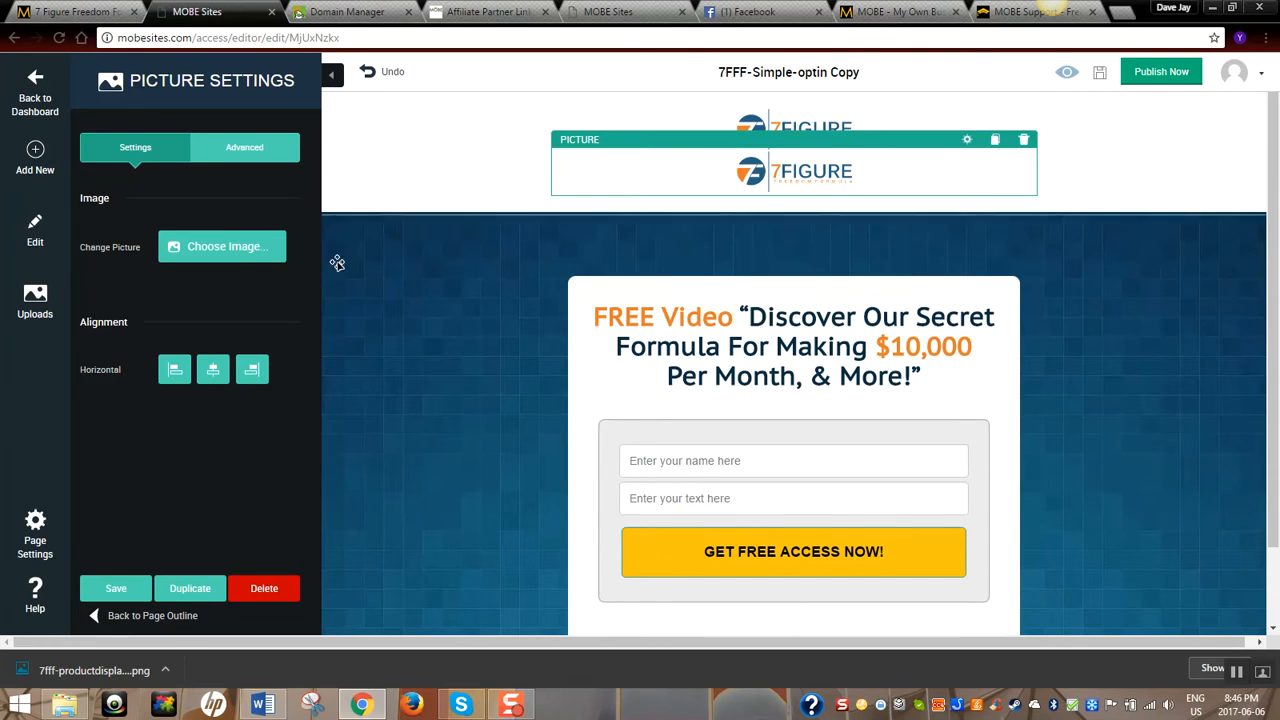
click(236, 258)
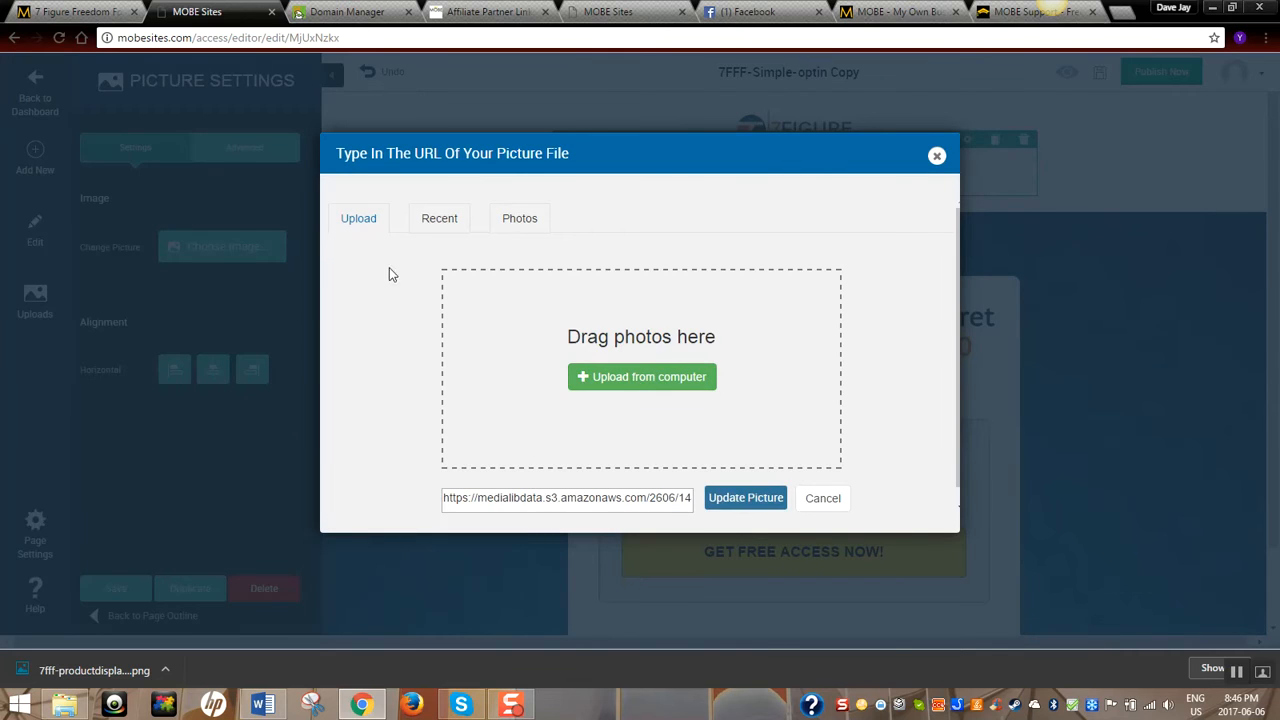
click(442, 224)
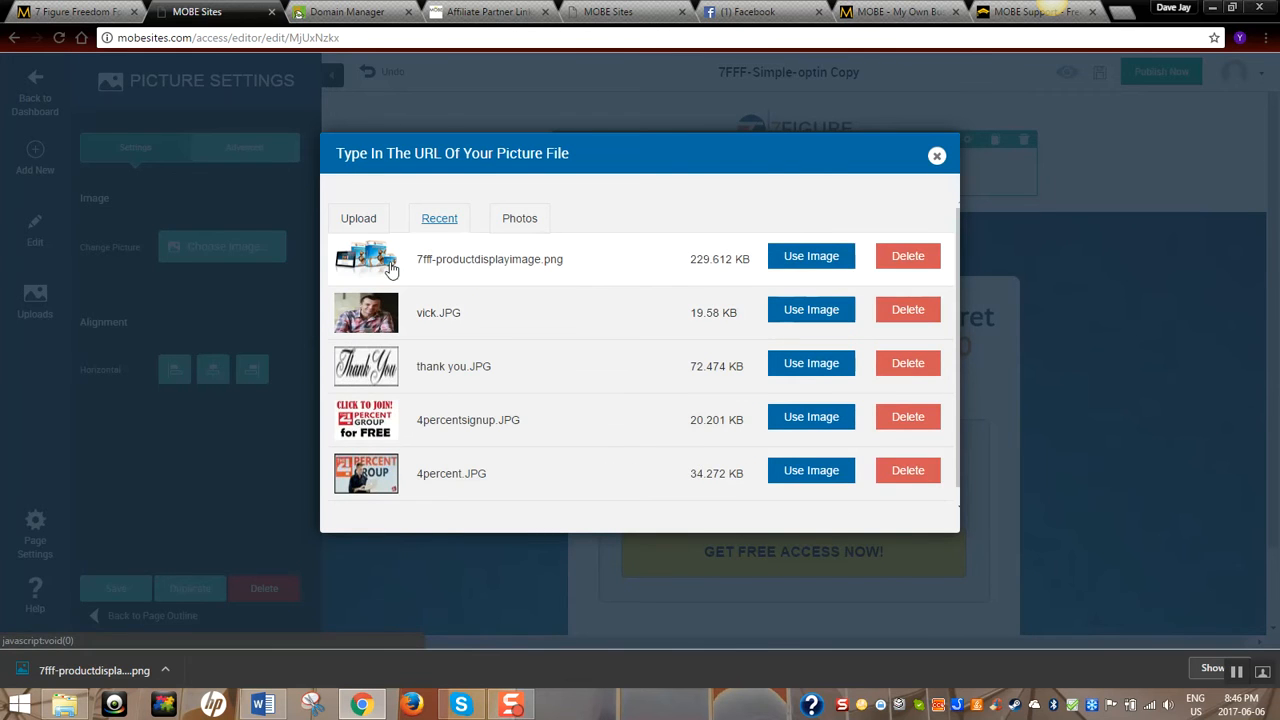
click(811, 258)
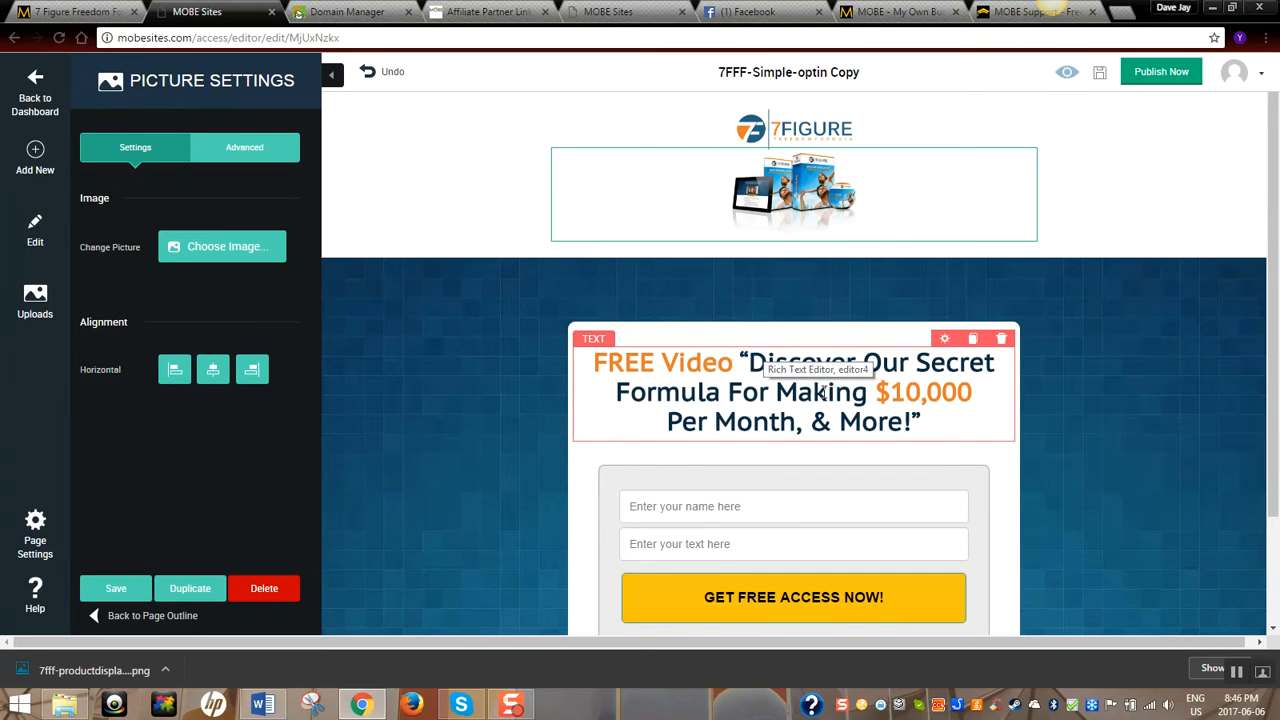
click(262, 704)
drag(70, 291, 1094, 323)
key(ctrl+c)
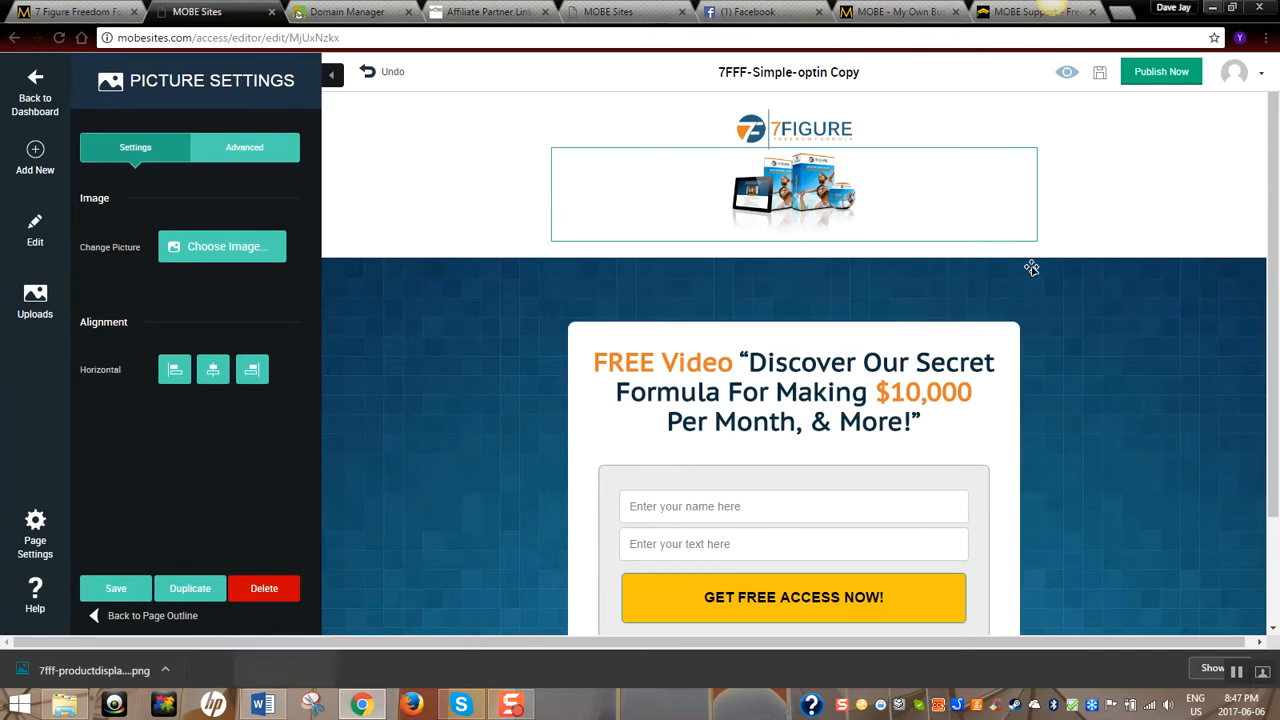
Paste 'How To Design The Life Of Your Dreams' as the headline, set the Escape sentence to 18, and save
click(1221, 9)
drag(741, 360, 918, 422)
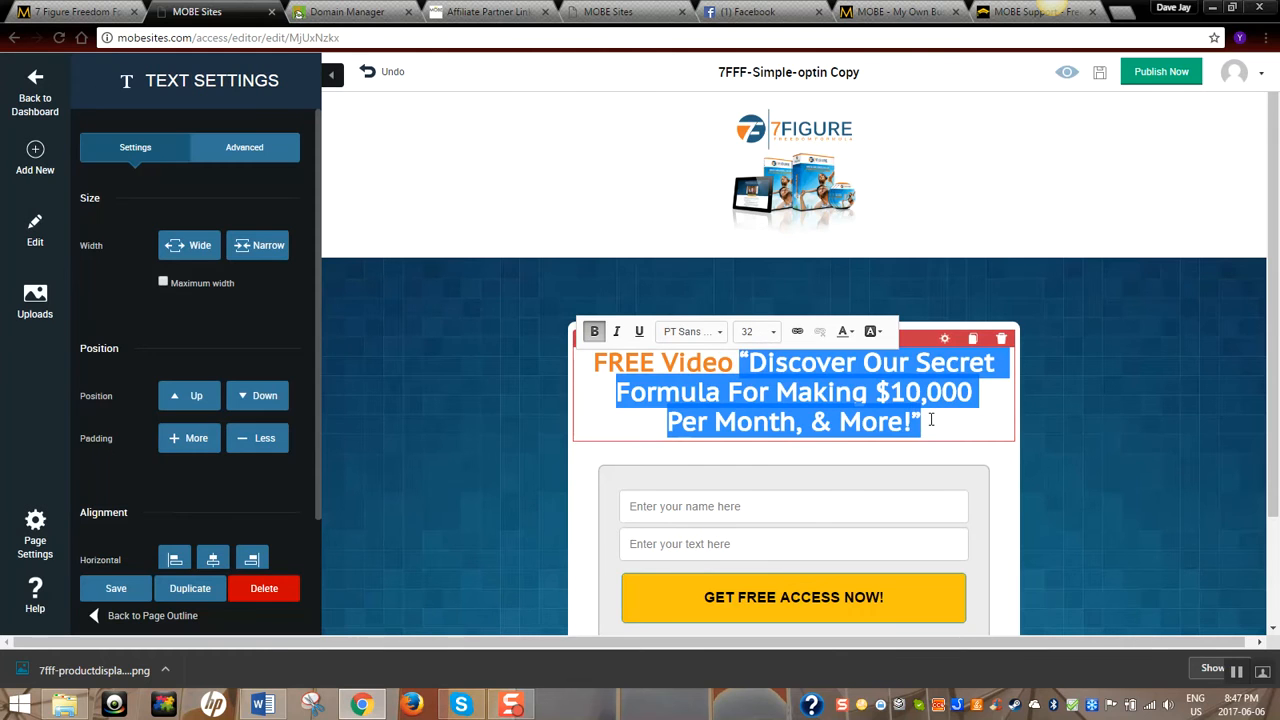
key(ctrl+v)
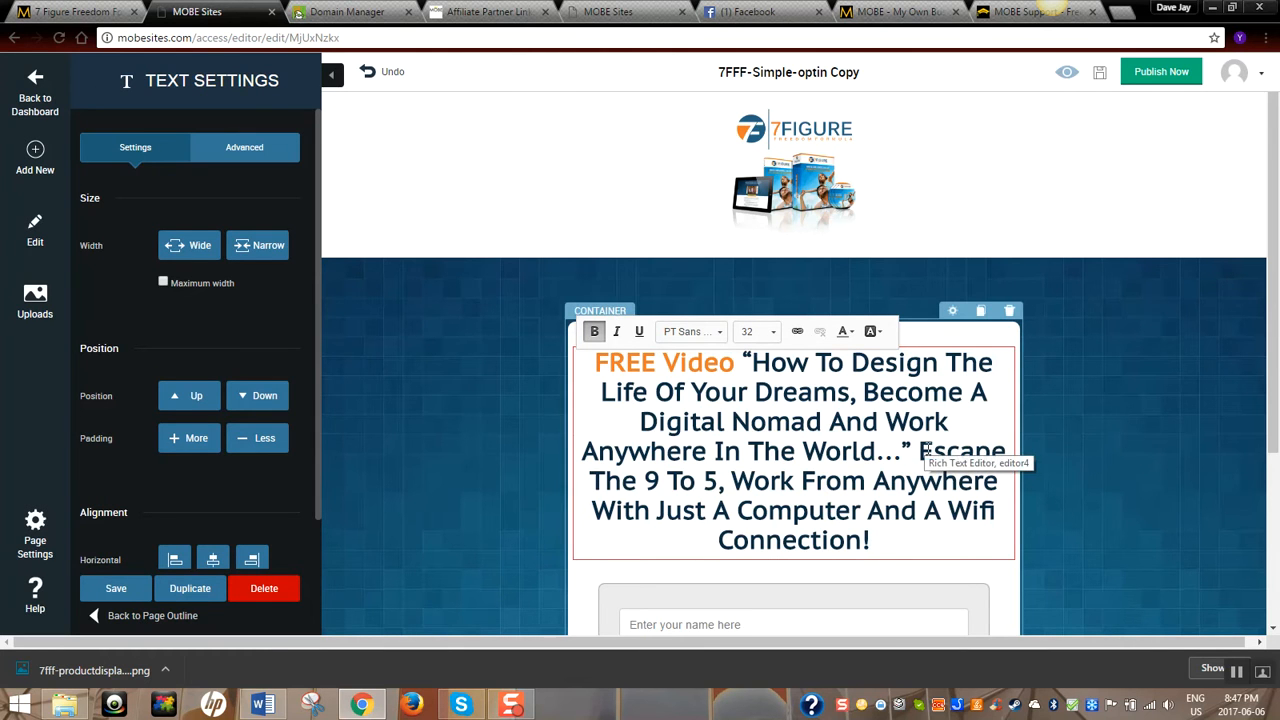
drag(918, 452, 977, 528)
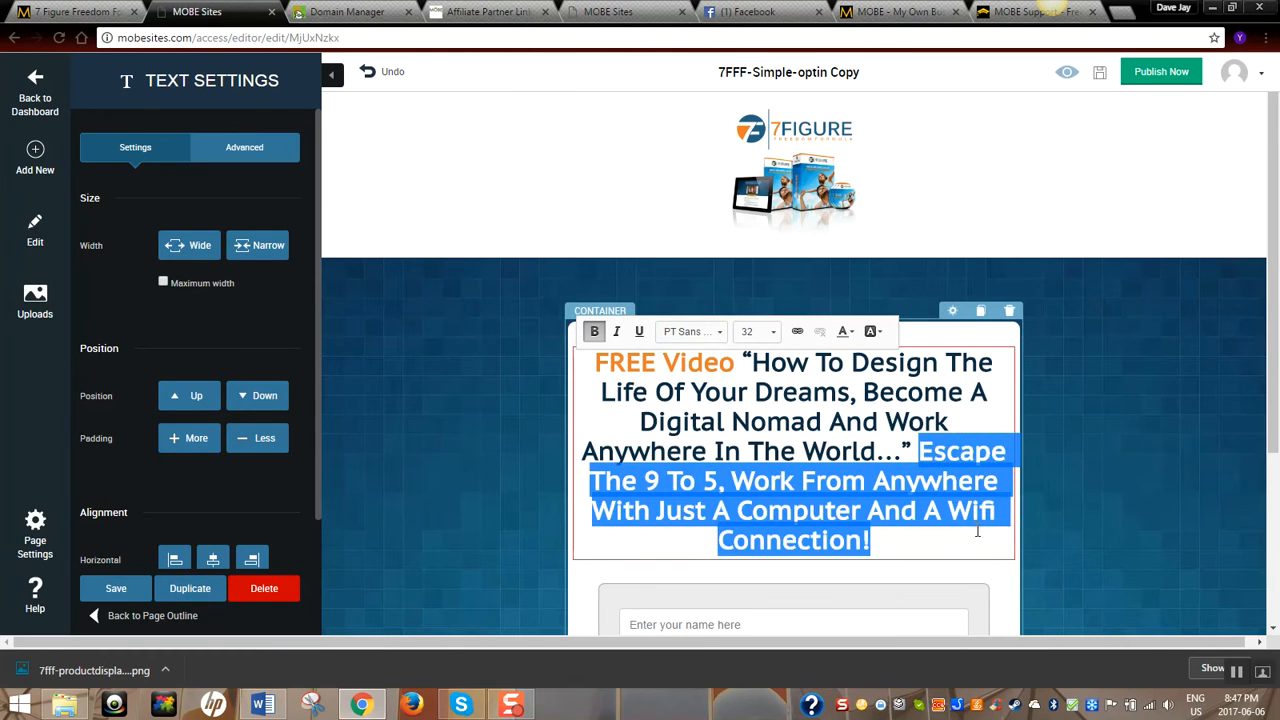
click(776, 335)
scroll(822, 405, up, 1)
drag(822, 408, 822, 395)
click(758, 364)
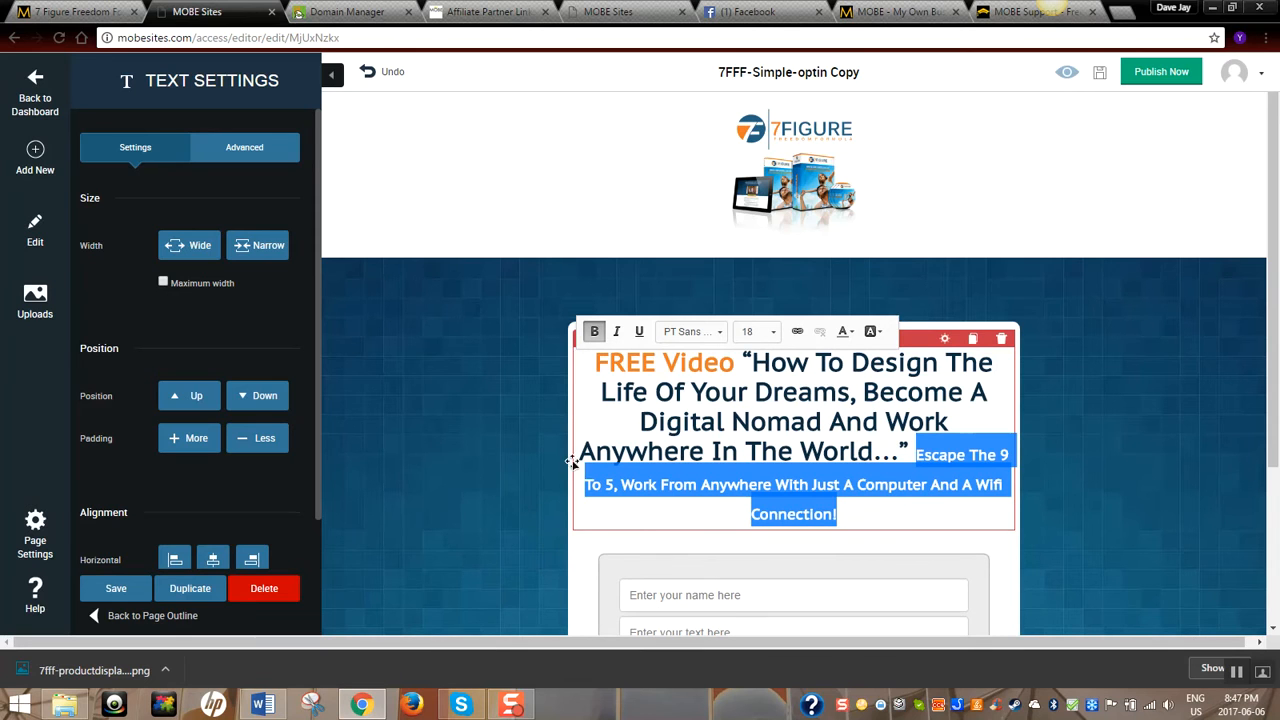
click(109, 588)
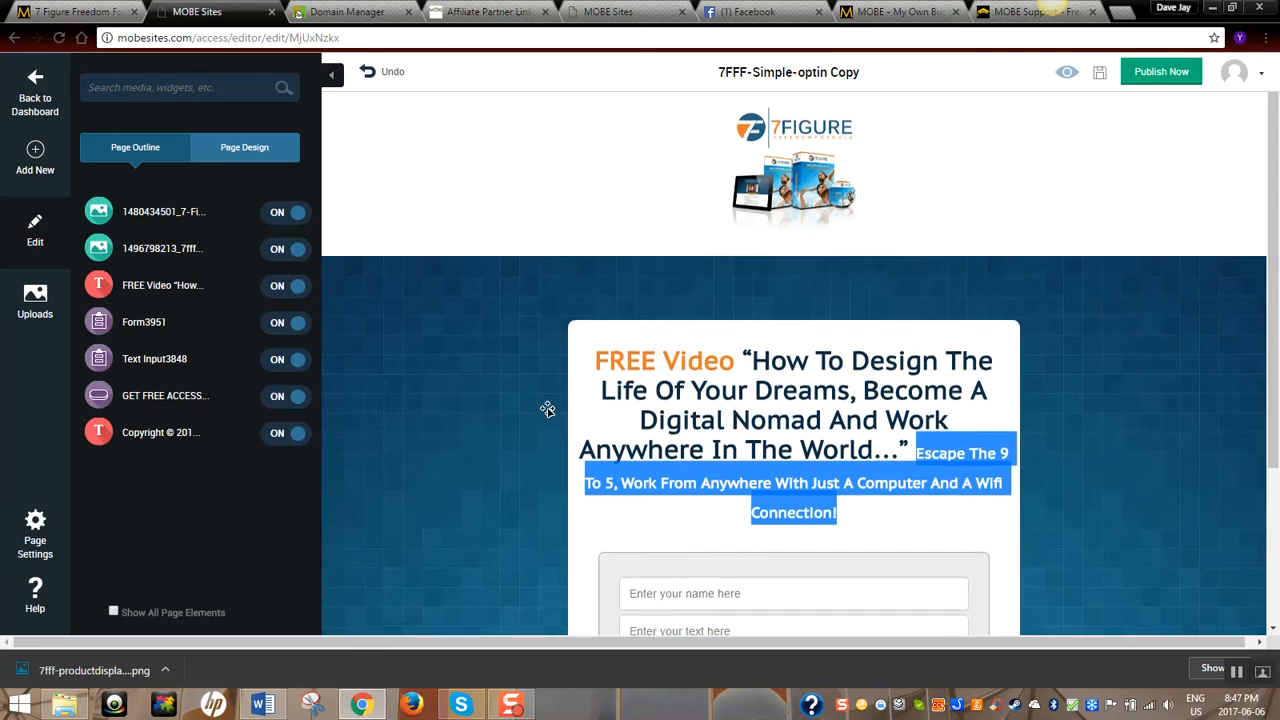
Change the email field's placeholder to end with 'best email here' and save it
scroll(546, 409, down, 2)
click(689, 438)
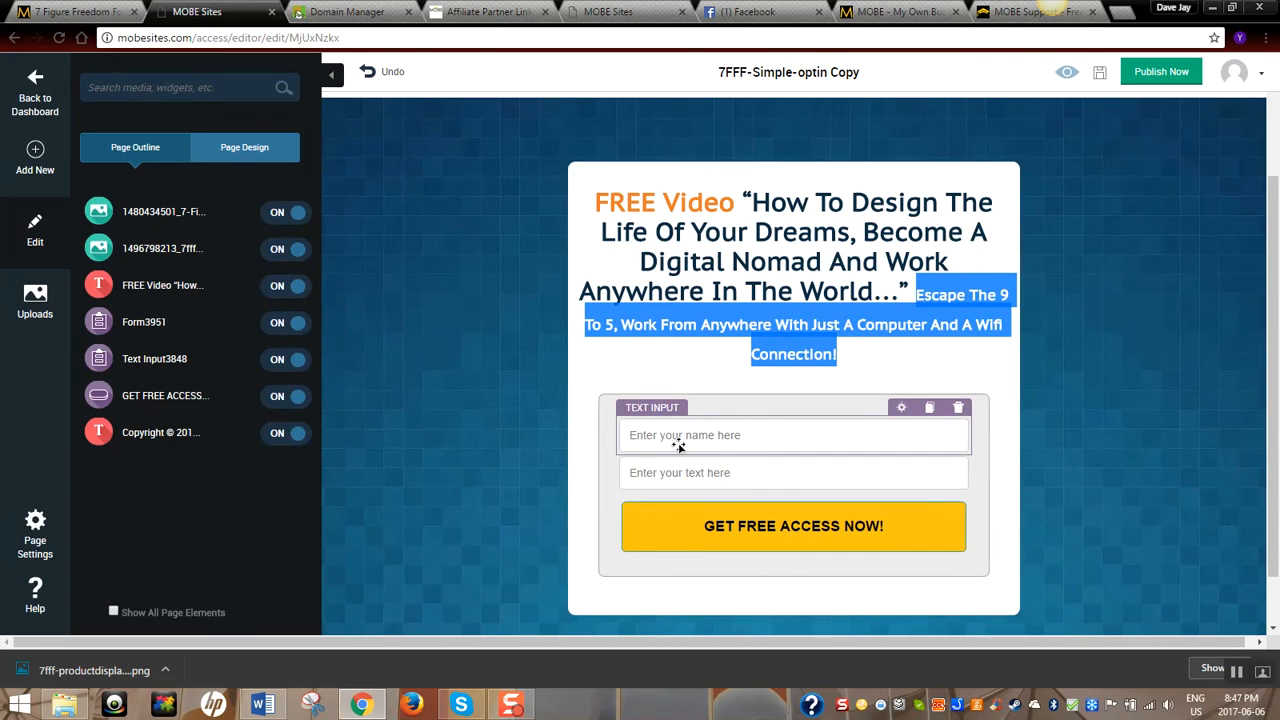
click(665, 484)
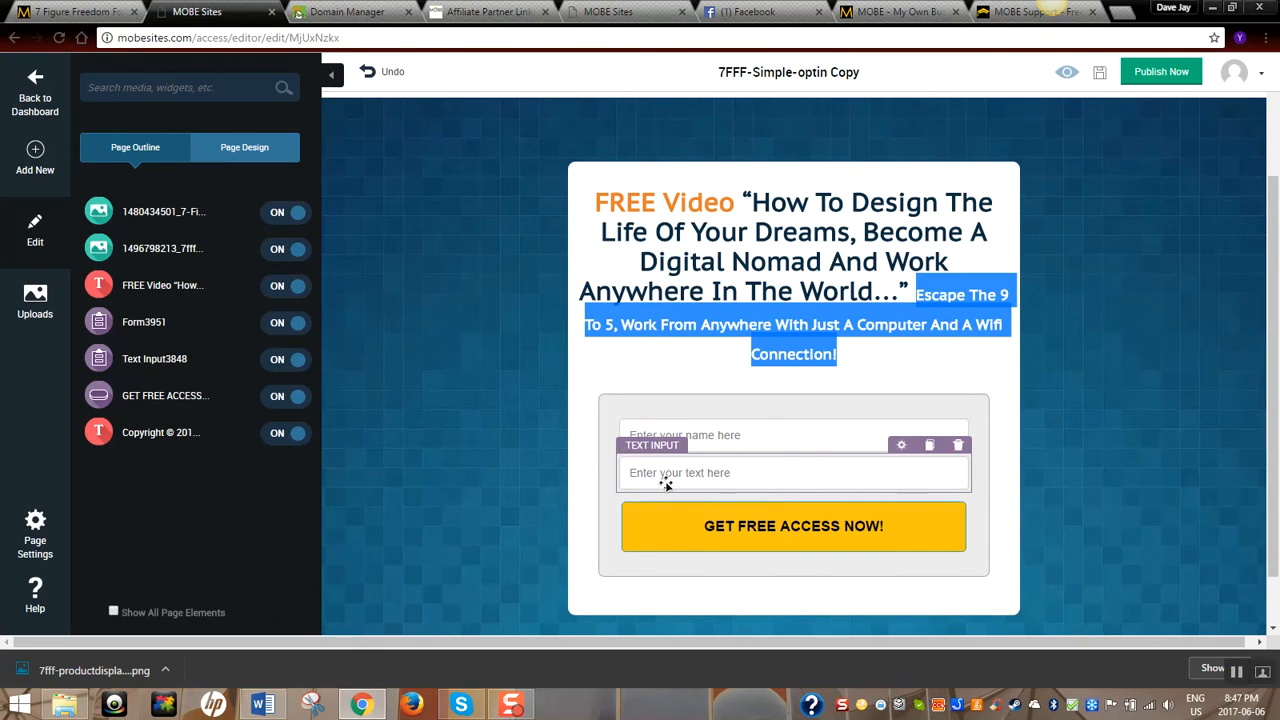
click(687, 474)
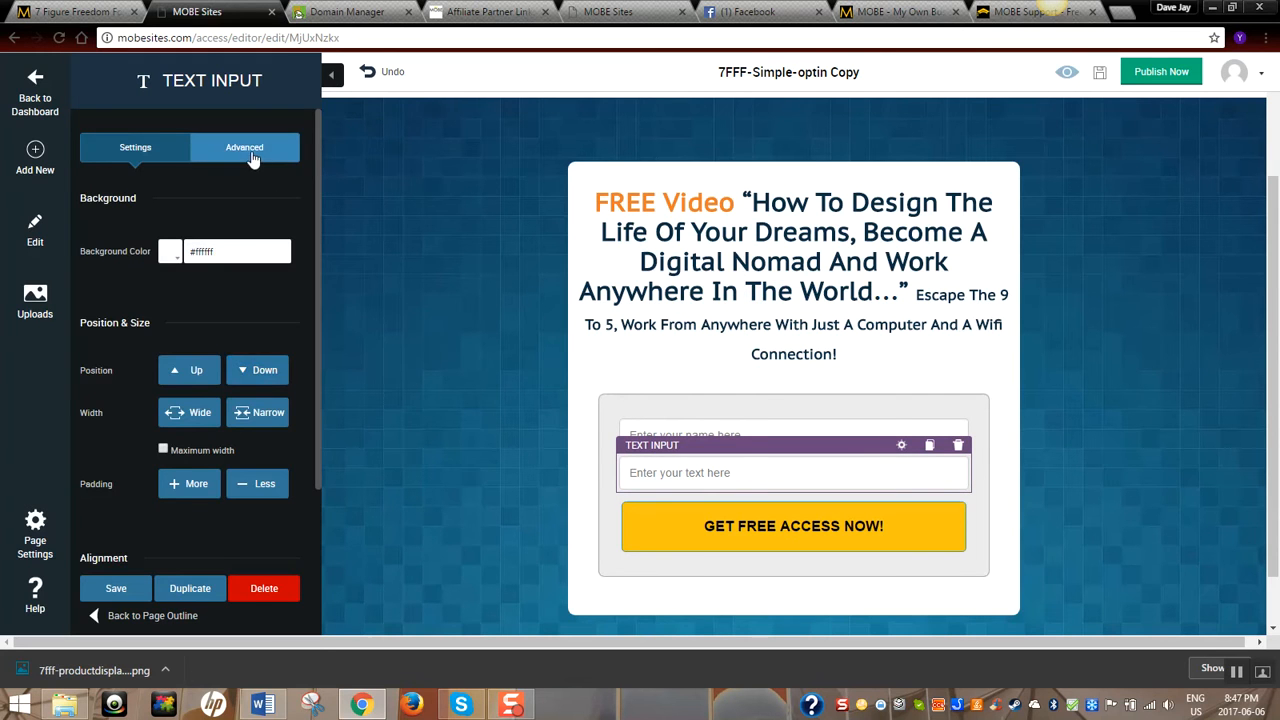
click(250, 152)
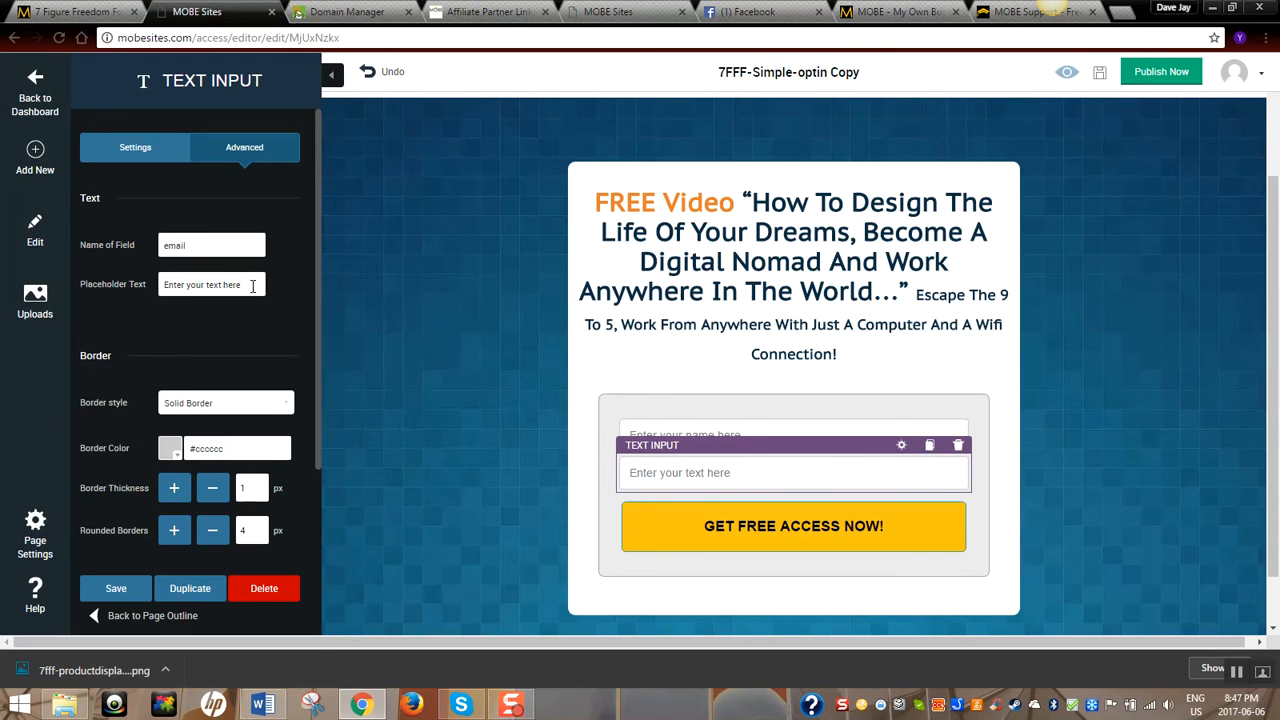
key(BackSpace)
key(BackSpace)
text(best email here)
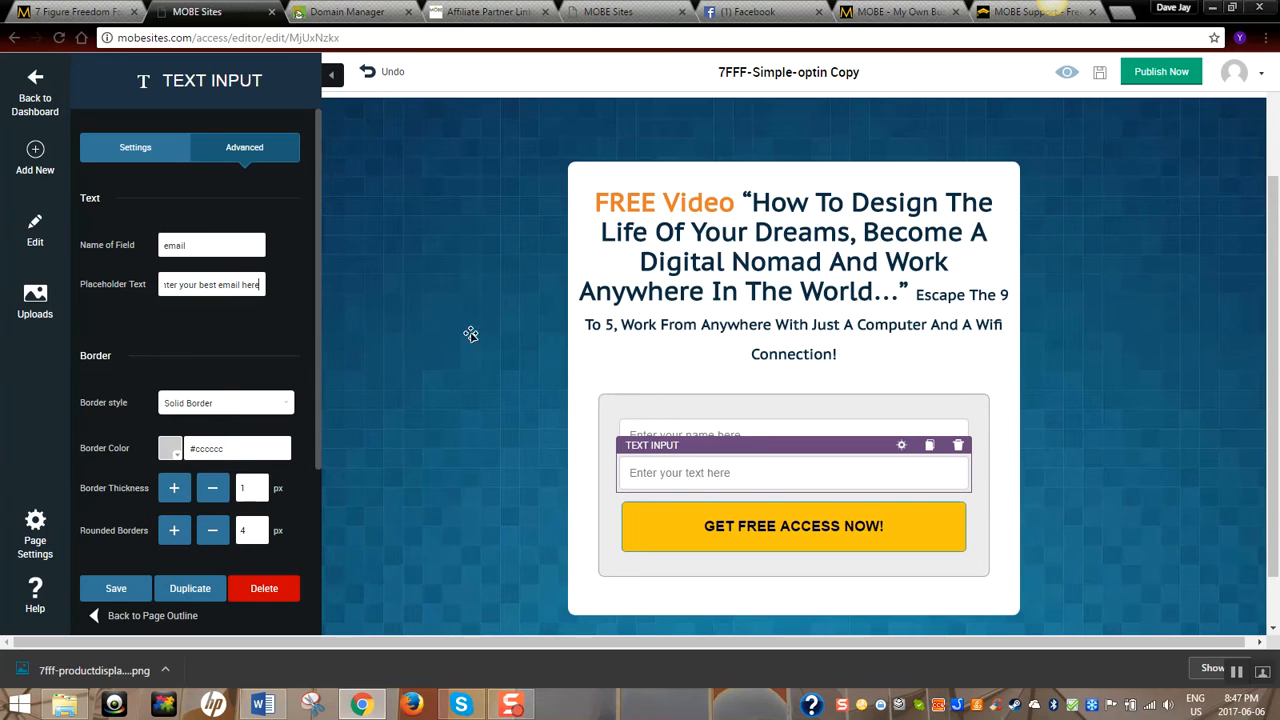
click(115, 588)
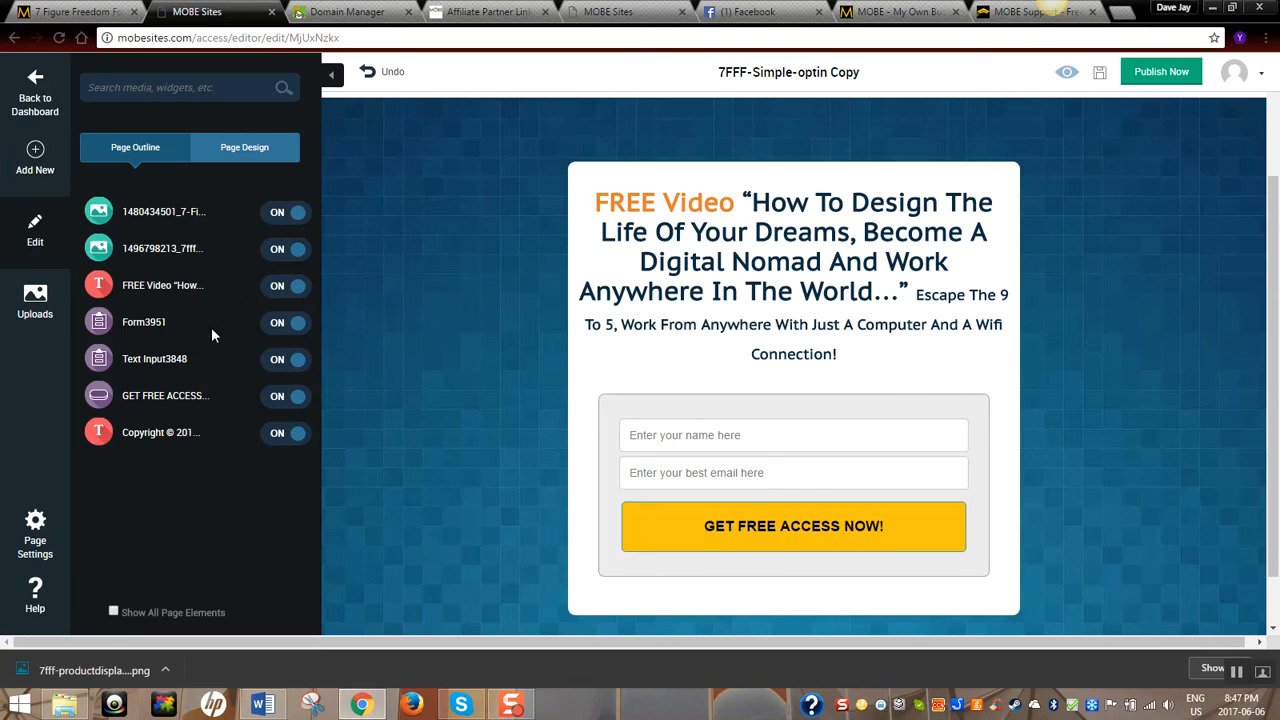
Revise the placeholder to 'Enter your best email address here' and save again
click(303, 360)
click(244, 150)
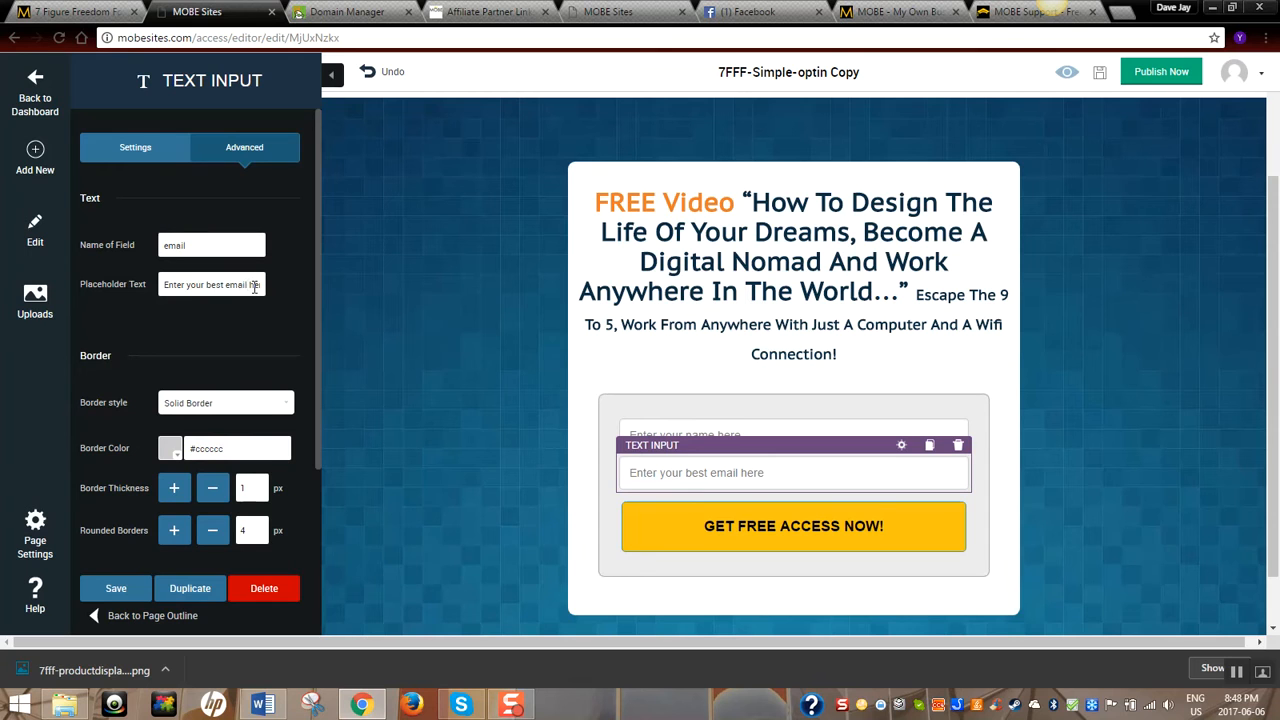
text(address)
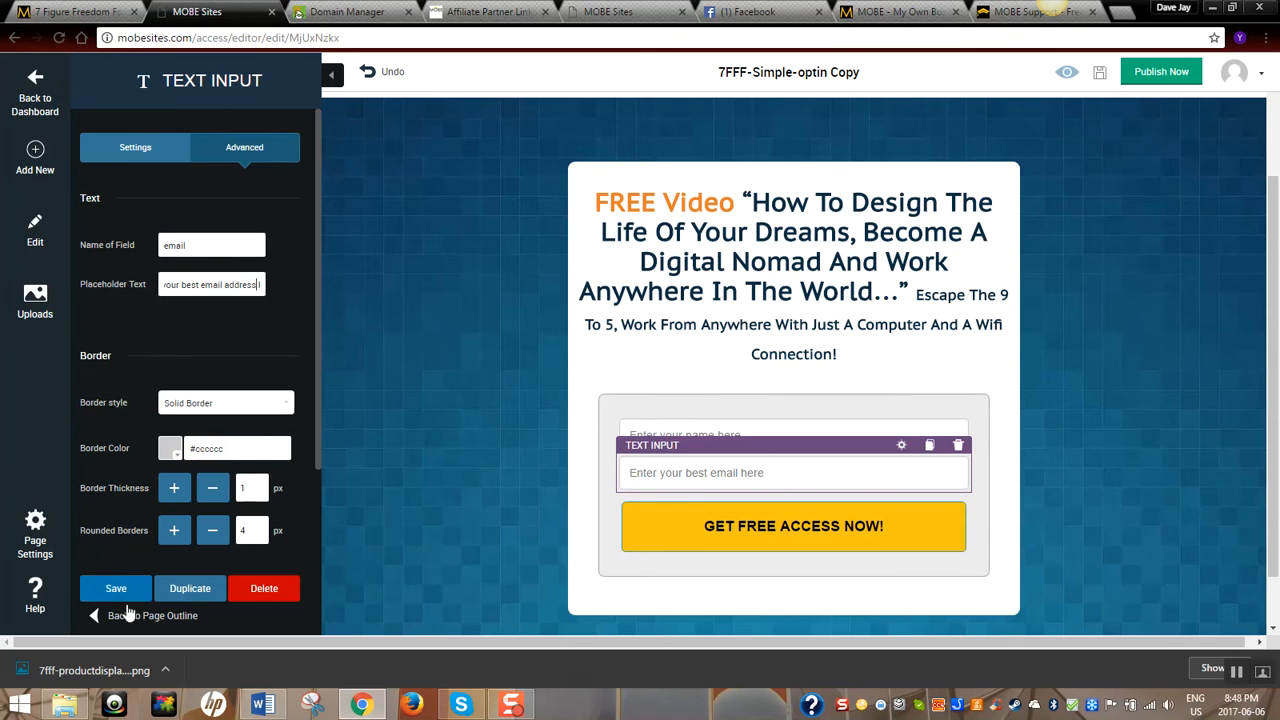
click(127, 589)
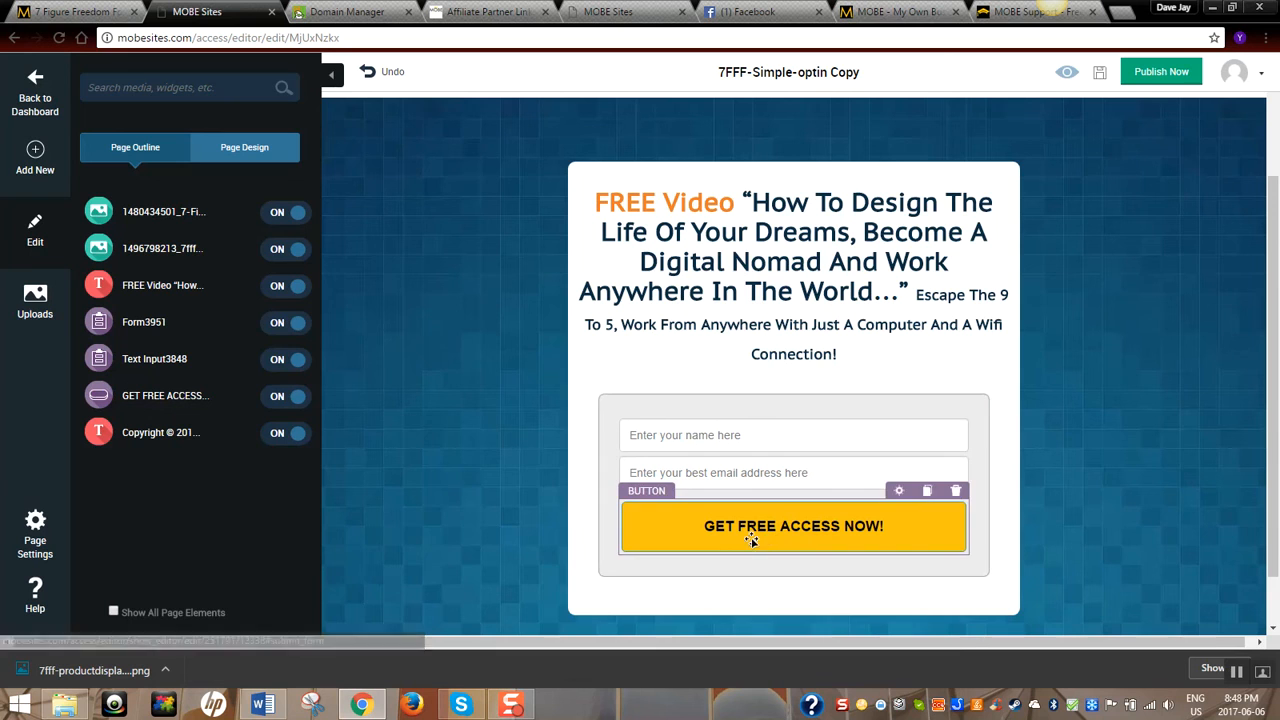
click(177, 405)
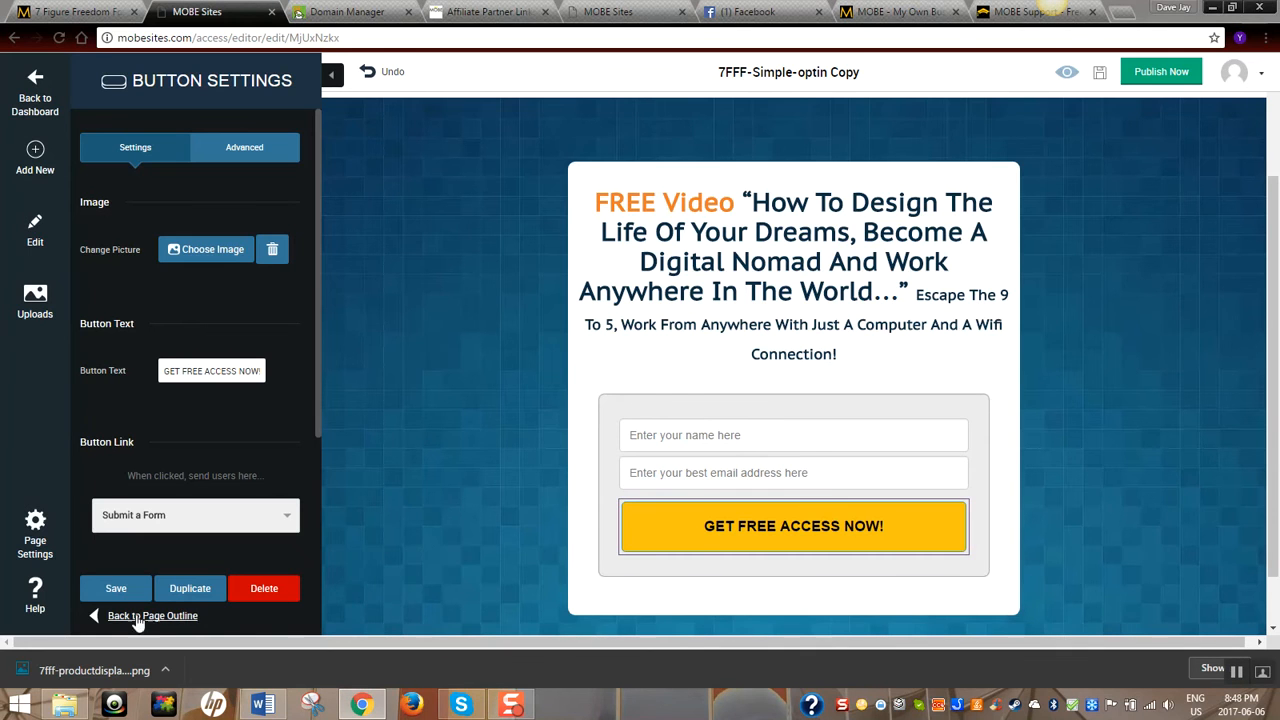
click(116, 588)
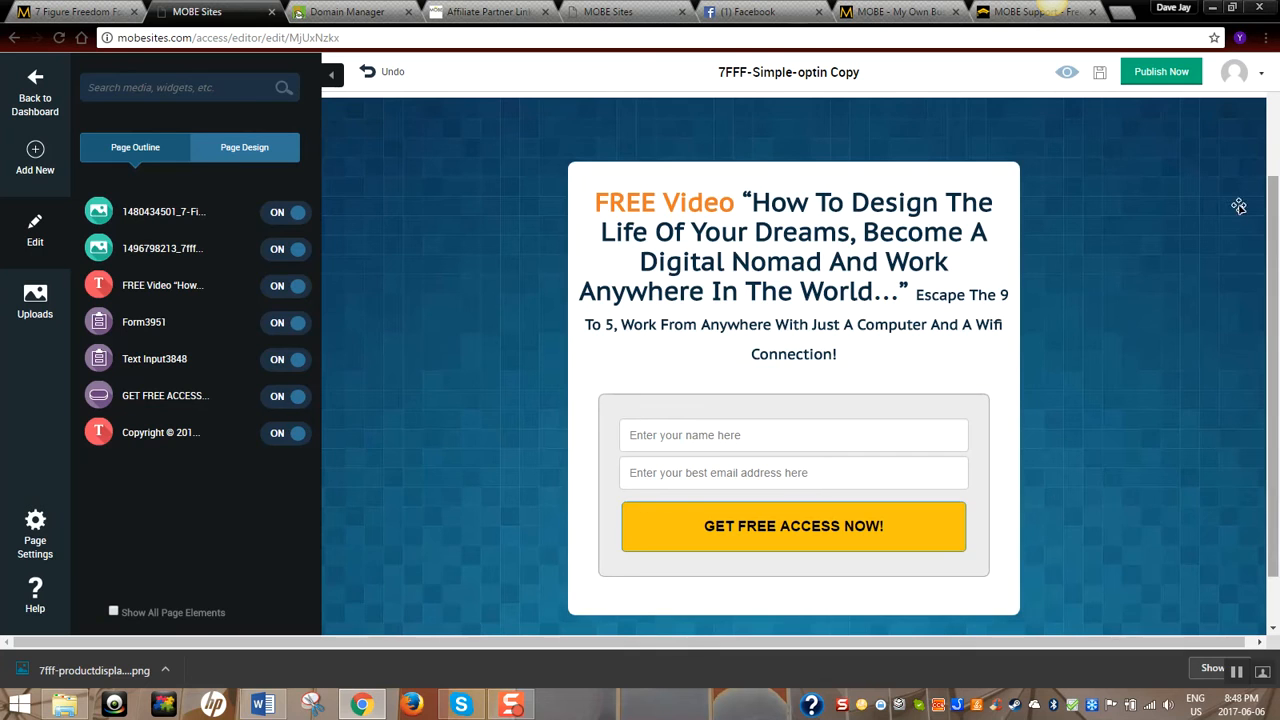
drag(1273, 207, 1273, 250)
Delete the Terms, Income Disclosure, Privacy and Support links from the footer and save
click(945, 578)
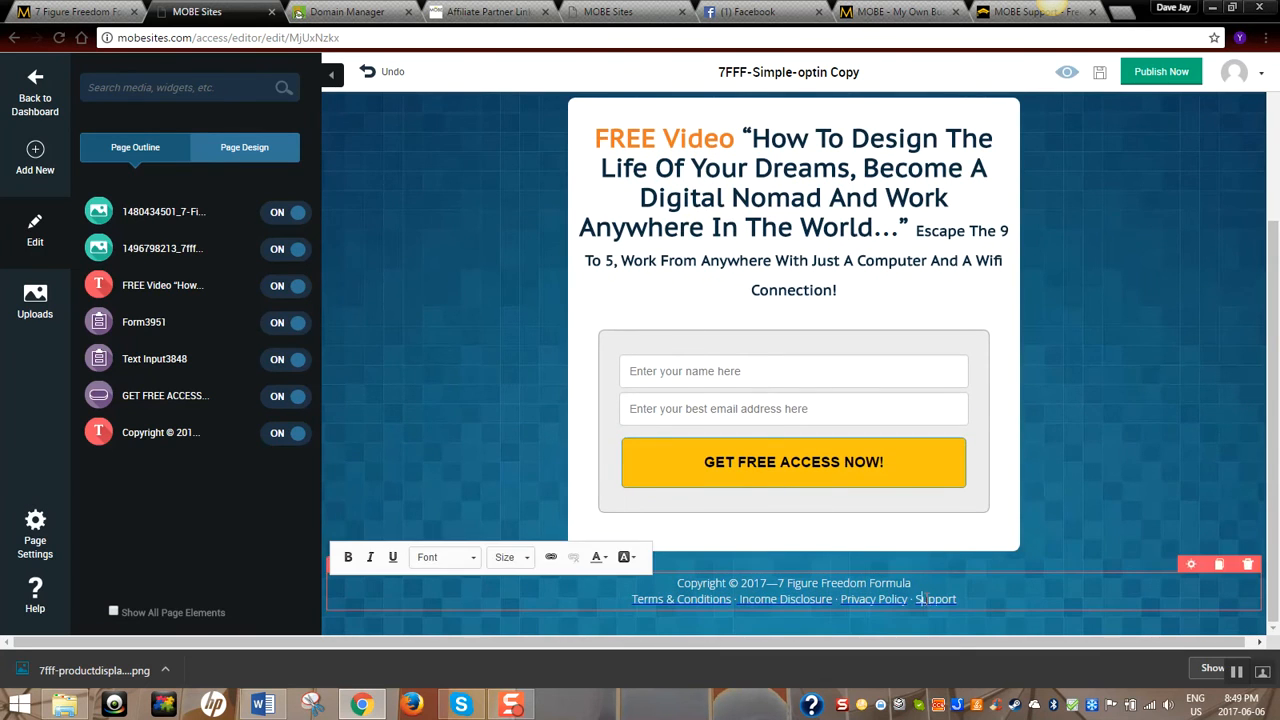
key(BackSpace)
key(BackSpace)
key(BackSpace)
key(BackSpace)
key(BackSpace)
key(BackSpace)
key(BackSpace)
key(BackSpace)
key(BackSpace)
key(BackSpace)
key(BackSpace)
key(BackSpace)
key(BackSpace)
key(BackSpace)
key(BackSpace)
key(BackSpace)
key(BackSpace)
key(BackSpace)
key(BackSpace)
key(BackSpace)
key(BackSpace)
key(BackSpace)
key(BackSpace)
key(BackSpace)
key(BackSpace)
key(BackSpace)
key(BackSpace)
key(BackSpace)
key(BackSpace)
key(BackSpace)
key(BackSpace)
key(BackSpace)
key(BackSpace)
key(BackSpace)
key(BackSpace)
key(BackSpace)
key(BackSpace)
key(BackSpace)
key(BackSpace)
key(BackSpace)
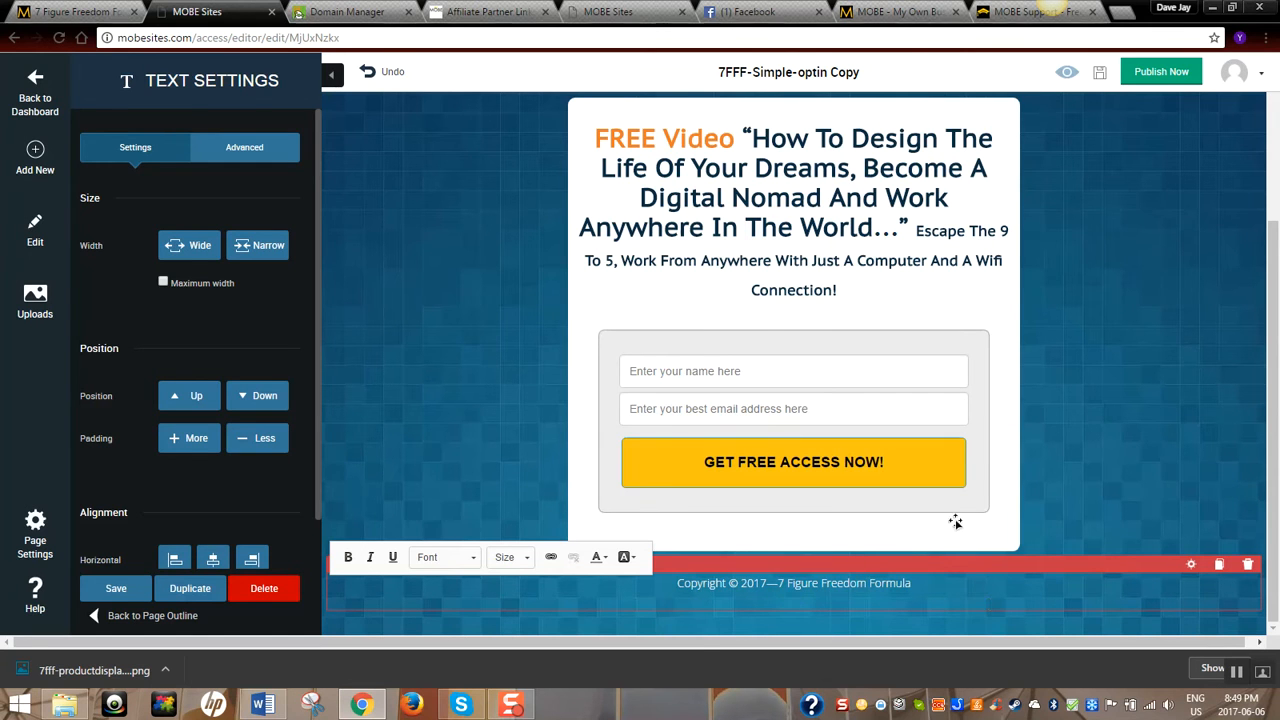
click(116, 590)
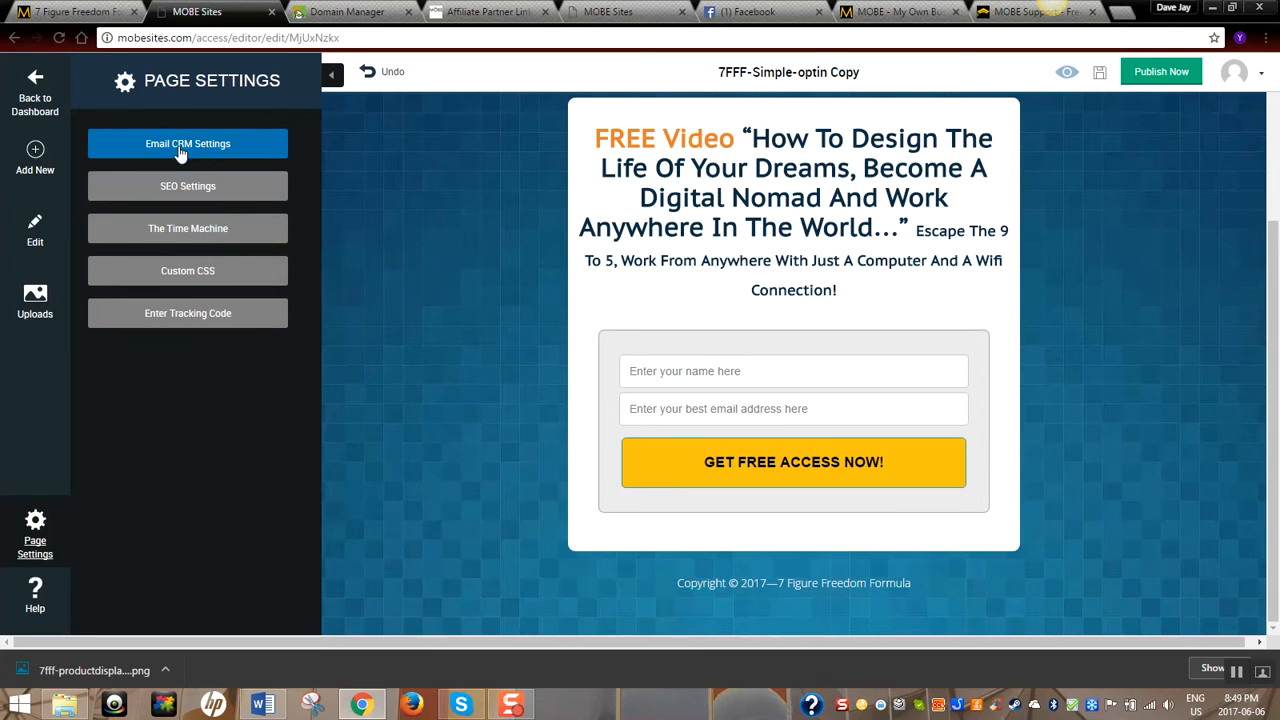
Set Email CRM to AWeber's 21 Steps System list and send subscribers to a Custom URL
click(180, 148)
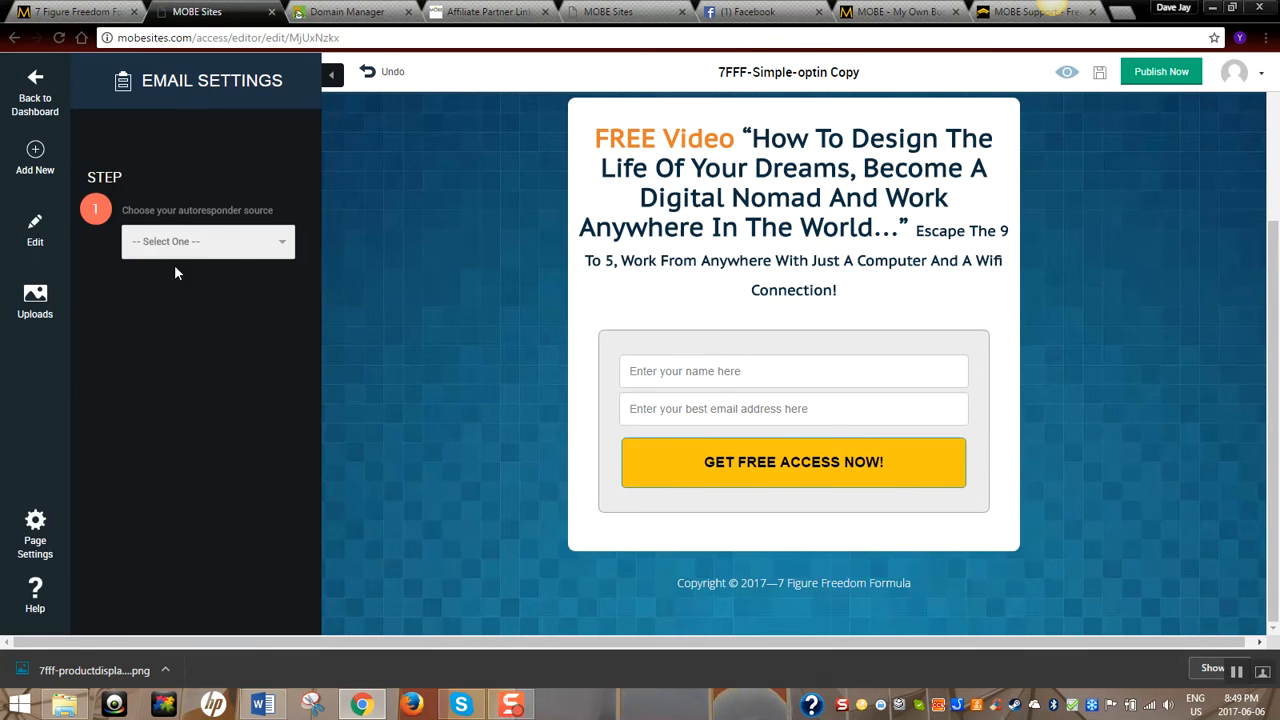
click(281, 243)
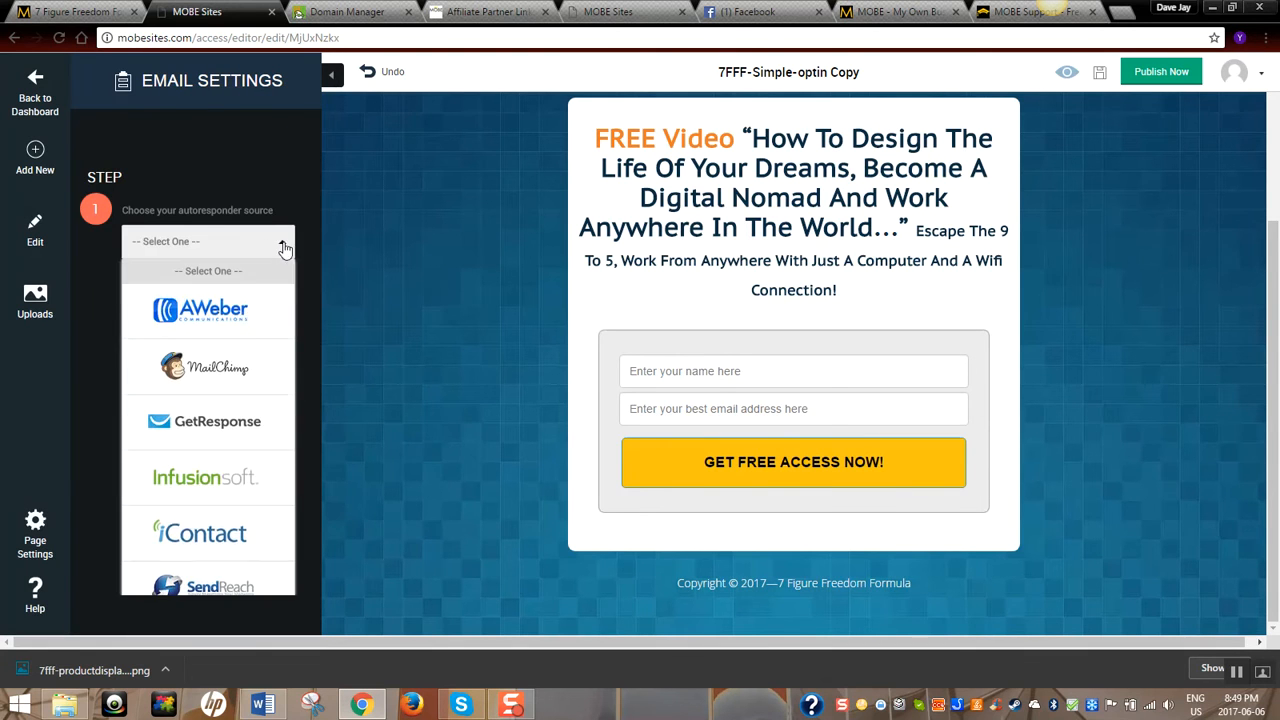
click(243, 320)
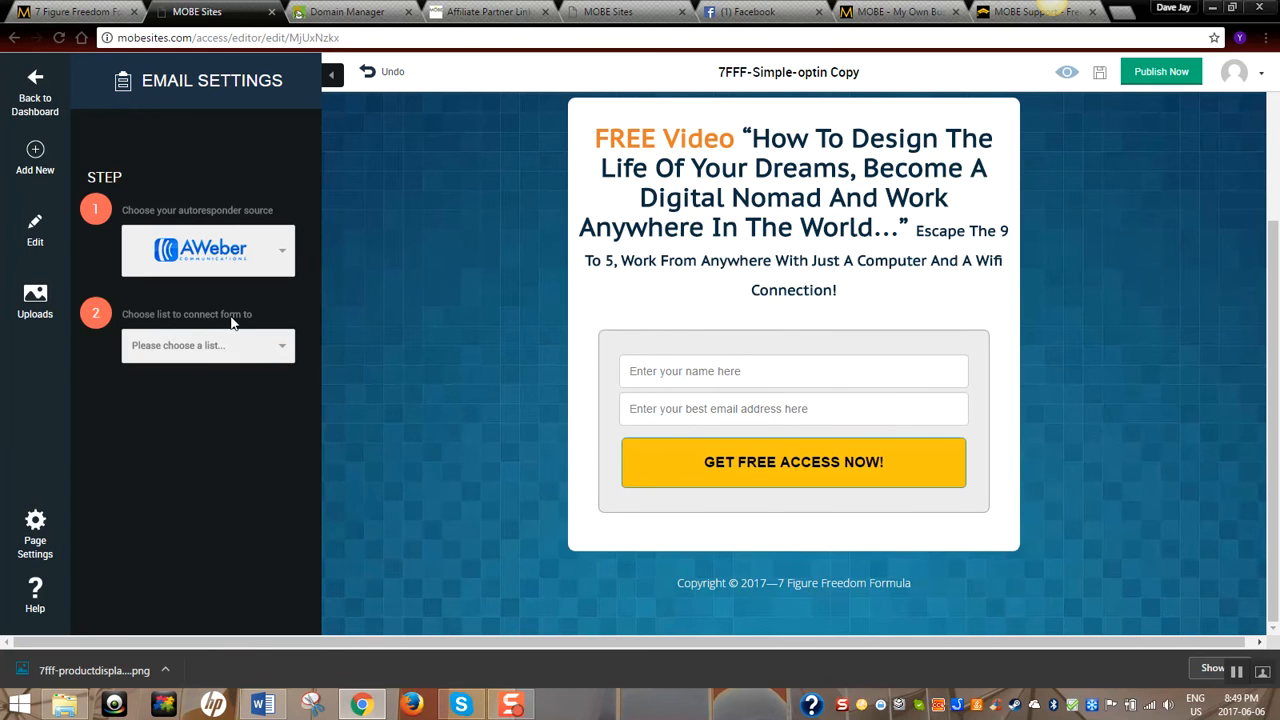
click(277, 349)
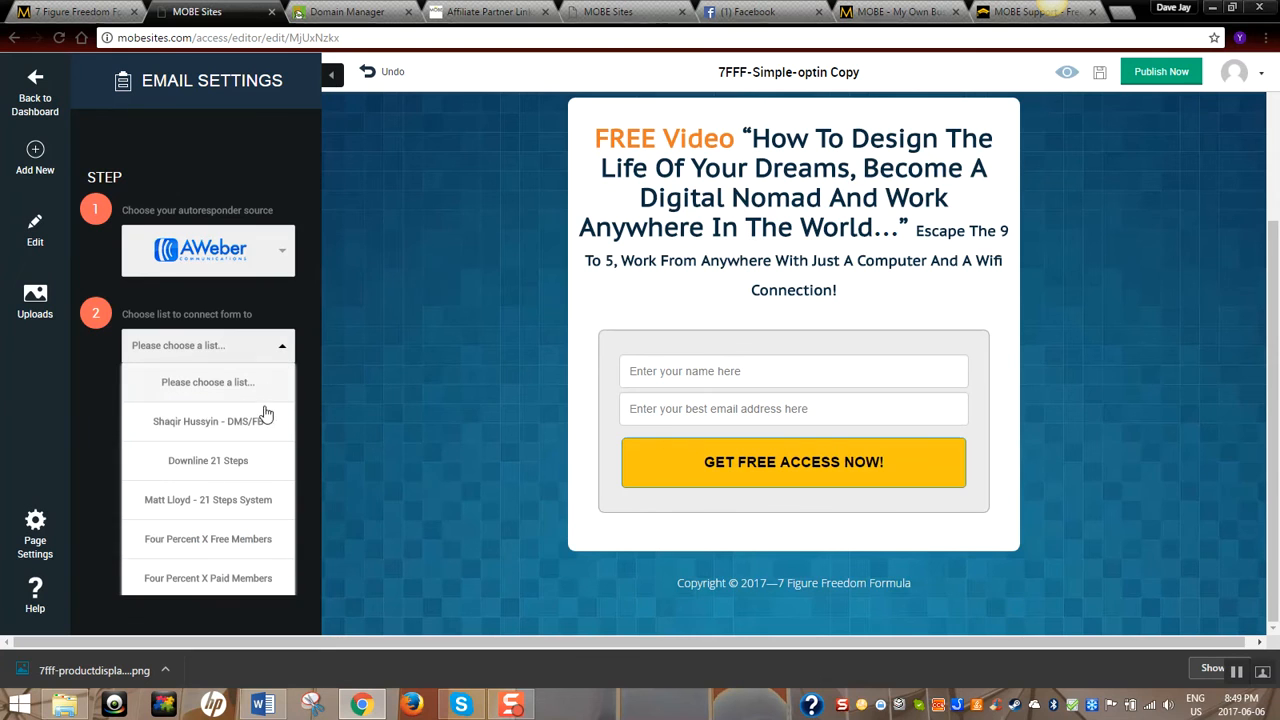
click(197, 511)
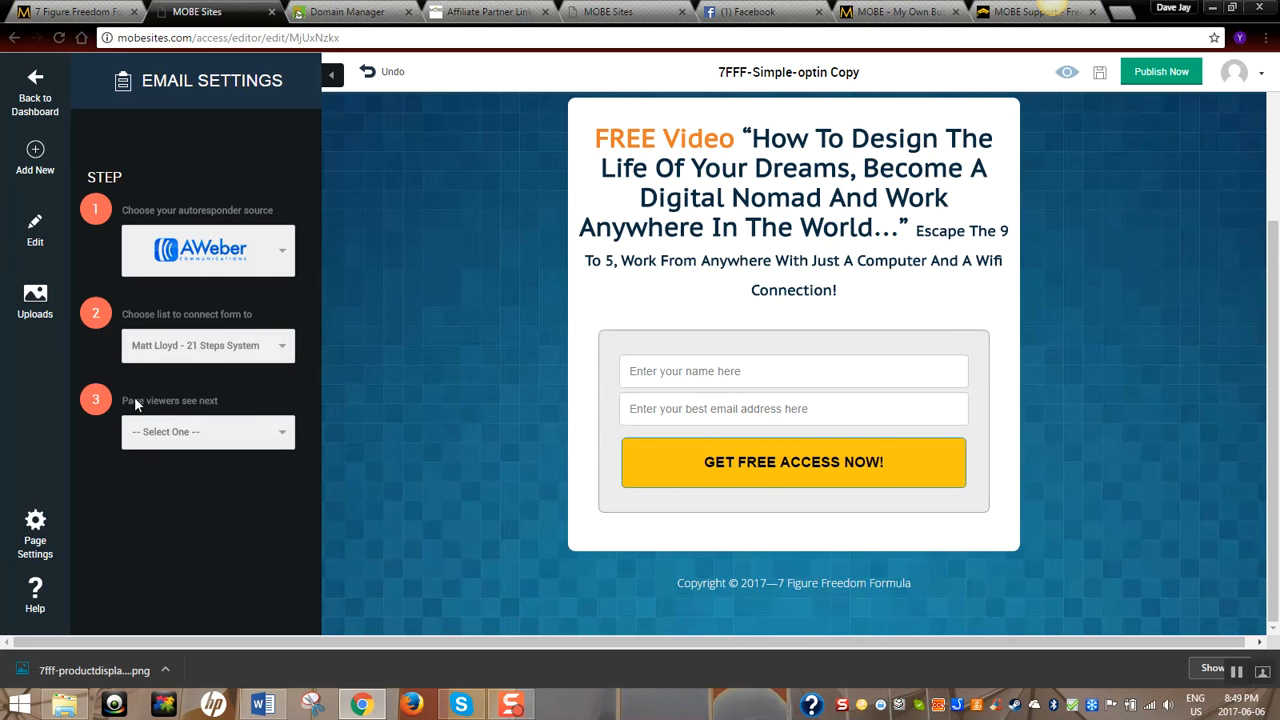
click(283, 438)
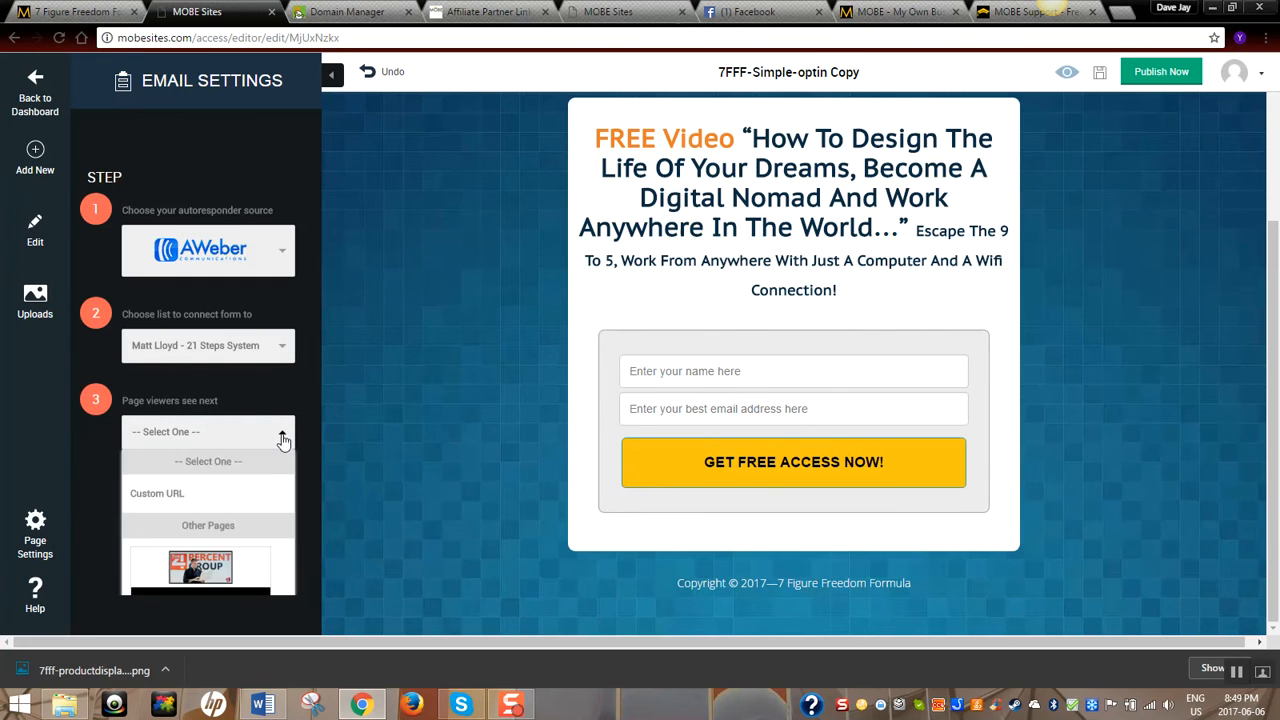
click(160, 494)
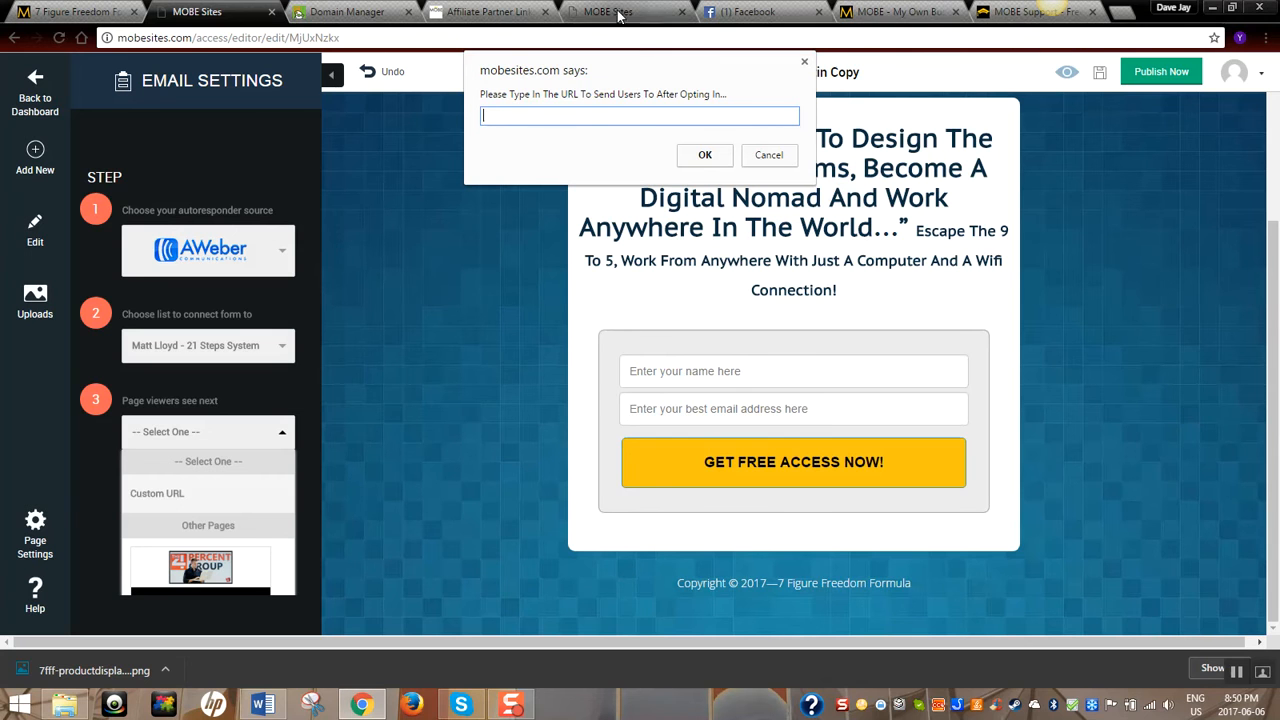
Copy the 7 Figure Freedom Formula Sales Letter – Video Only affiliate link from MOBE Office
click(492, 12)
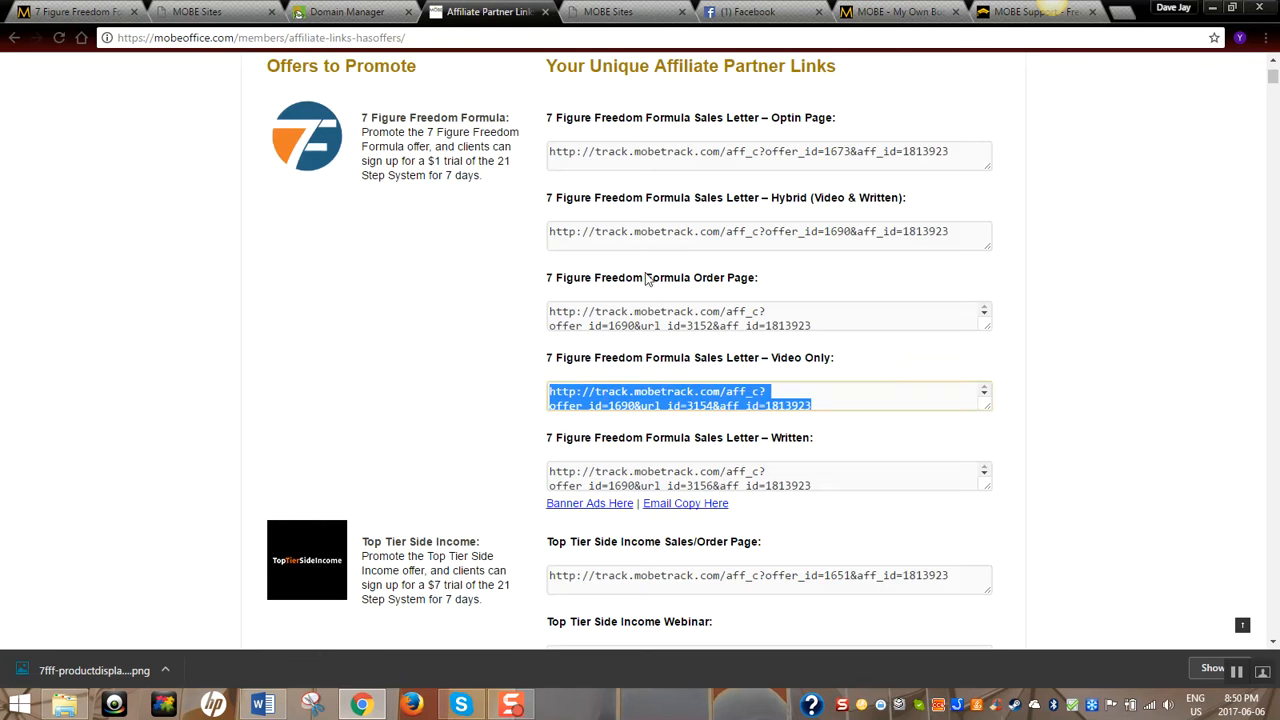
click(814, 398)
drag(820, 402, 547, 384)
key(ctrl+c)
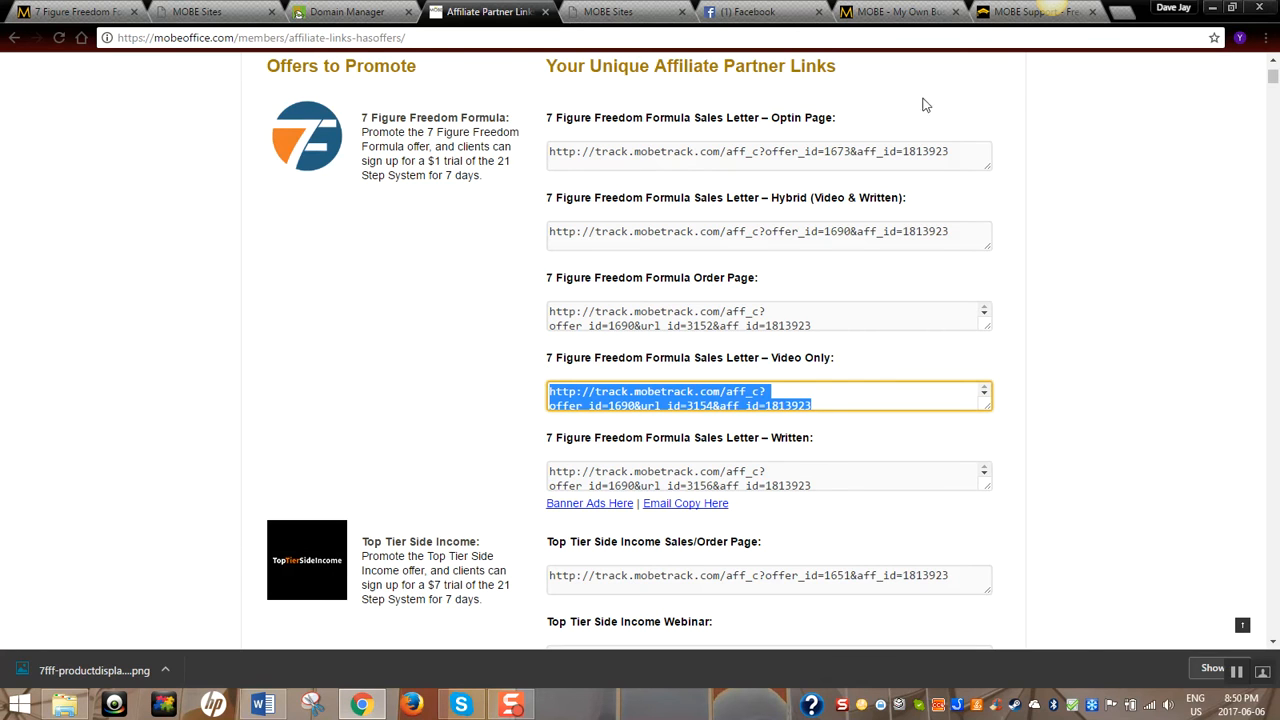
click(197, 12)
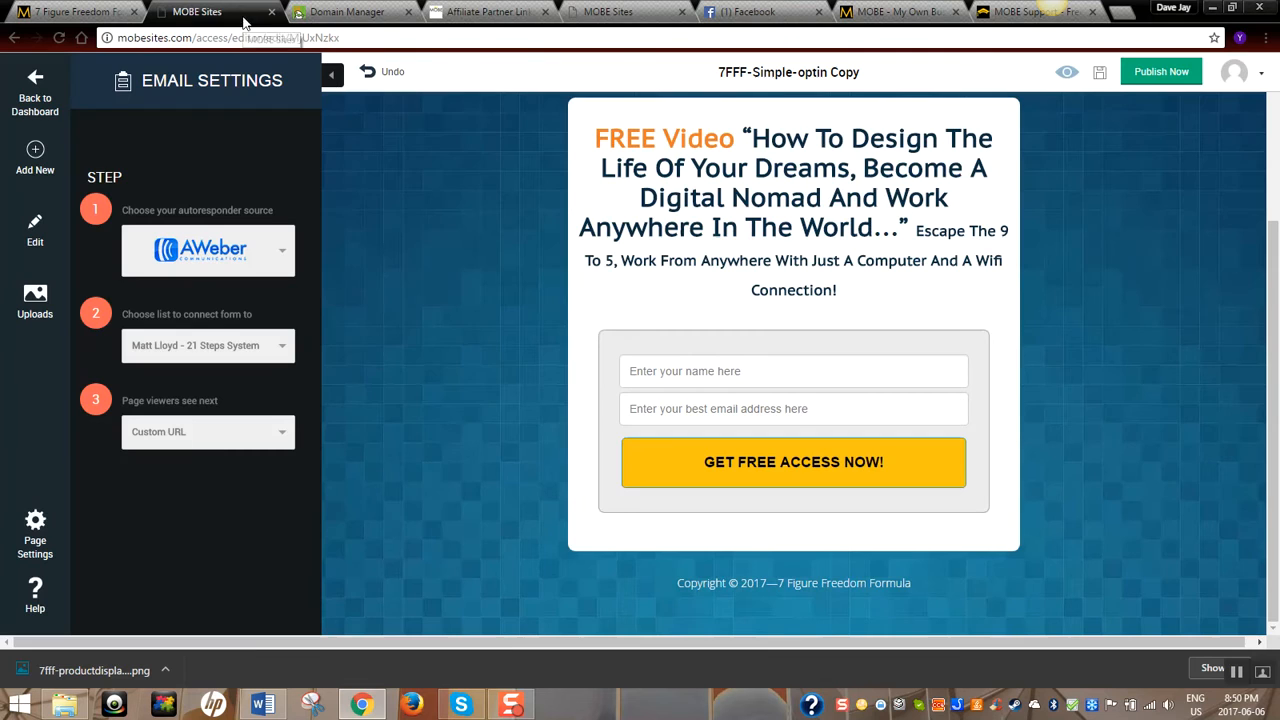
Set the Custom URL after opt-in to the pasted Video Only affiliate link, then return to Page Settings
click(232, 441)
click(220, 494)
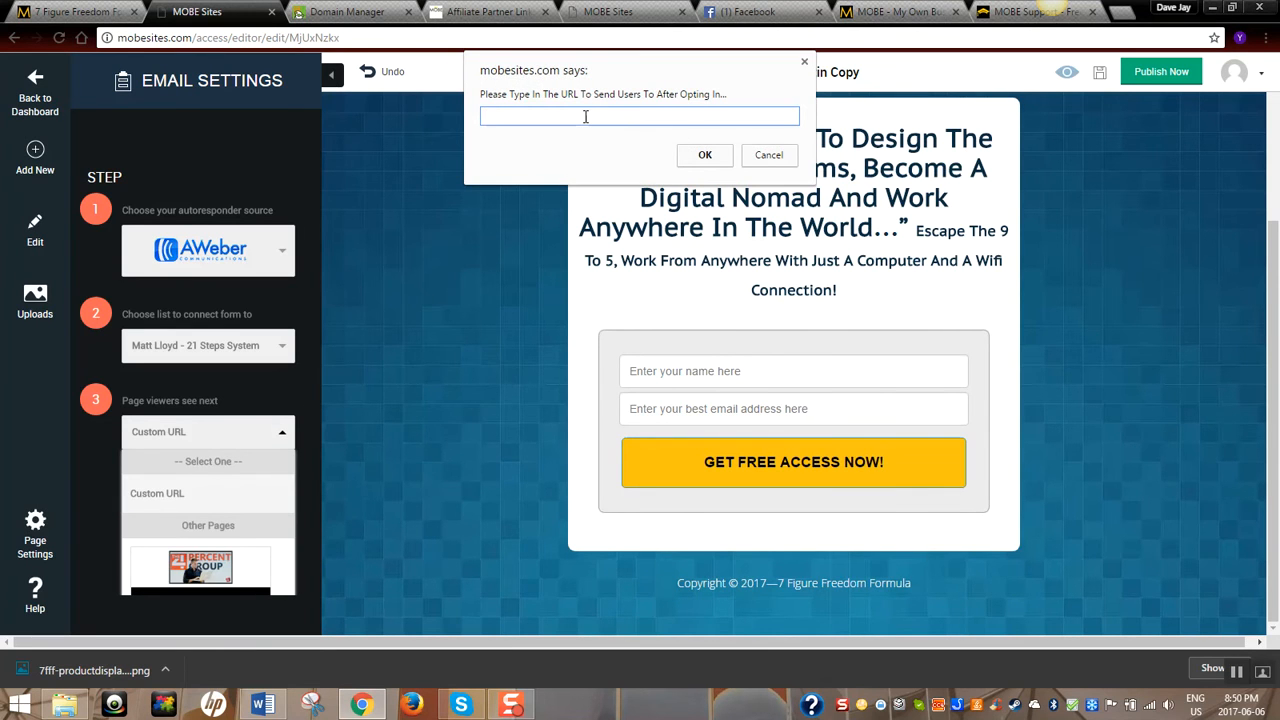
key(ctrl+v)
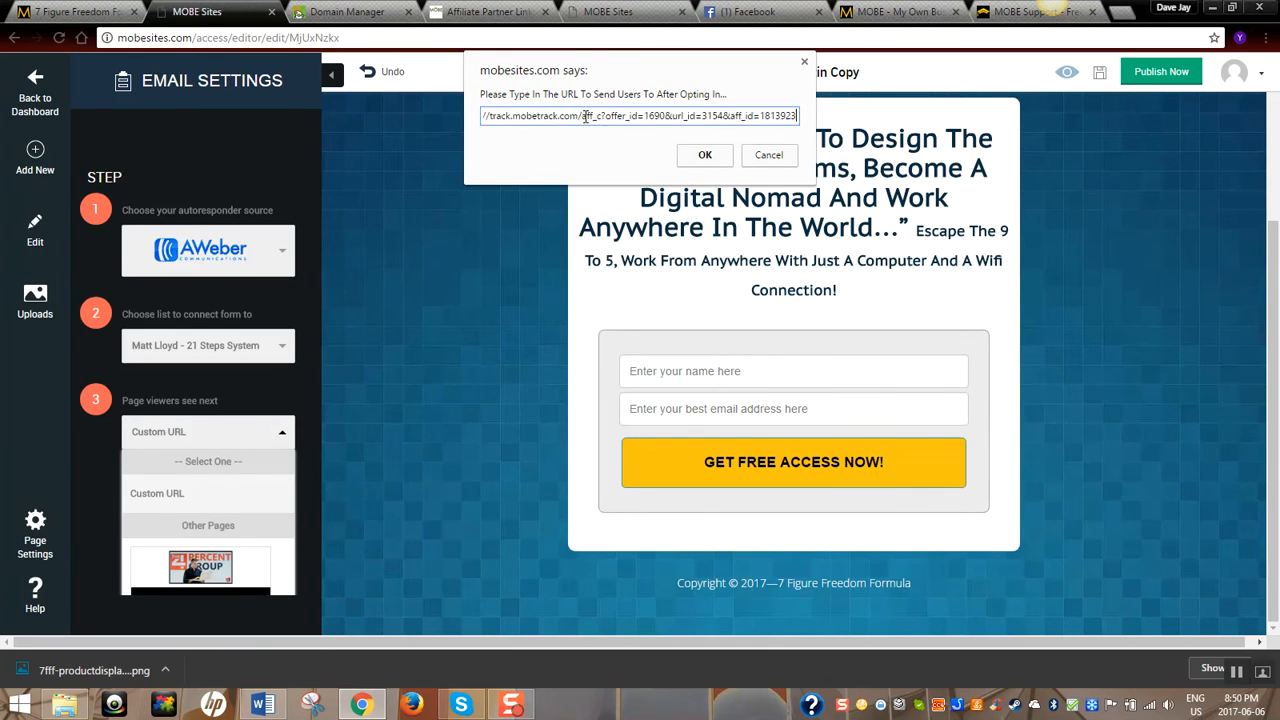
click(705, 156)
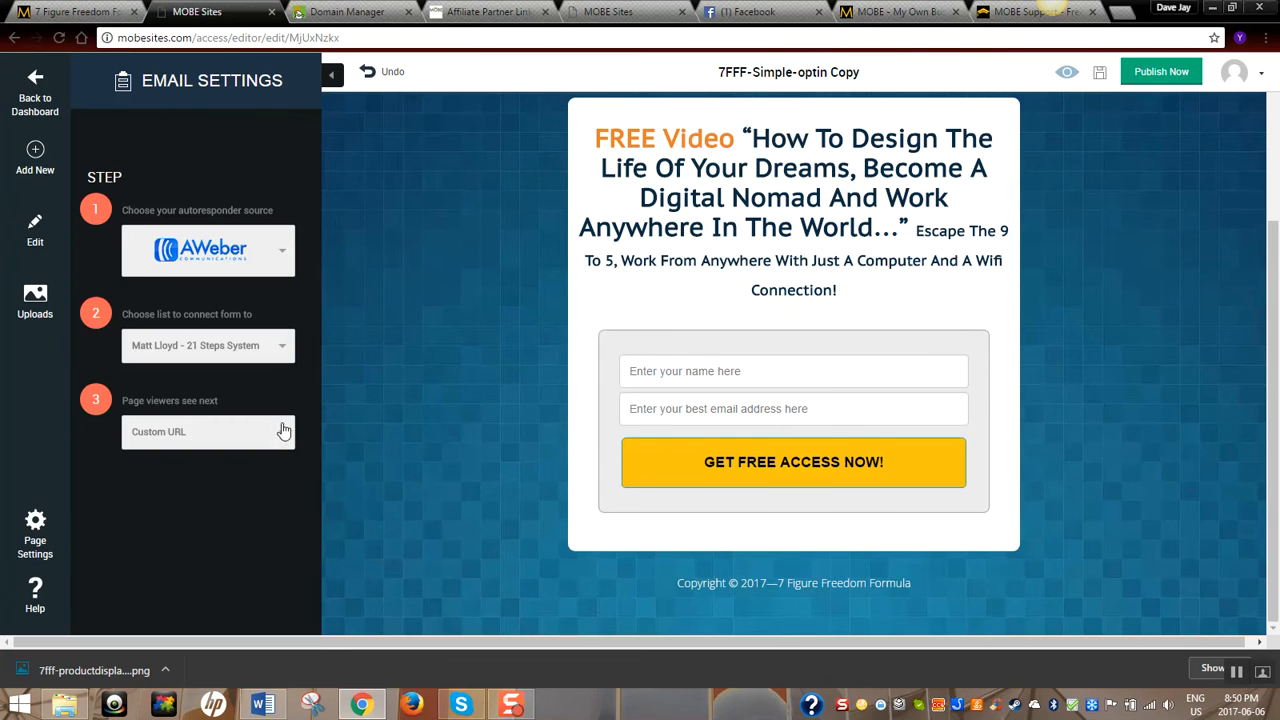
click(33, 524)
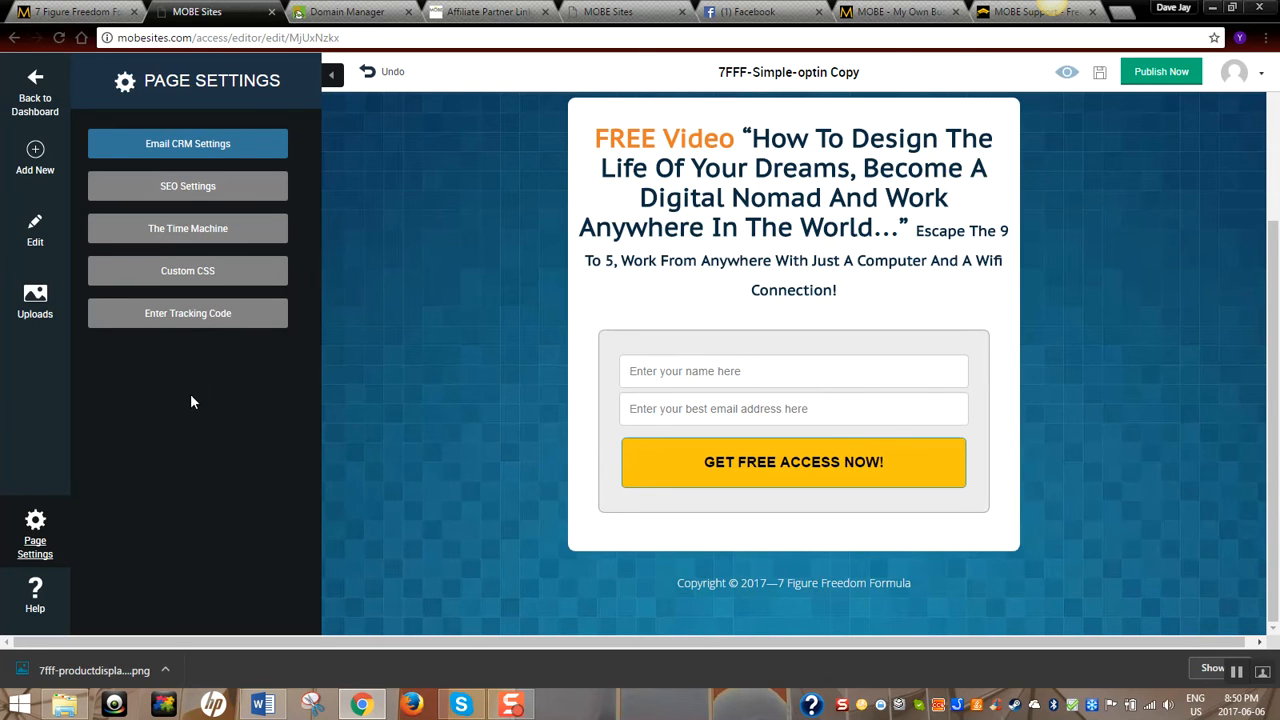
click(204, 318)
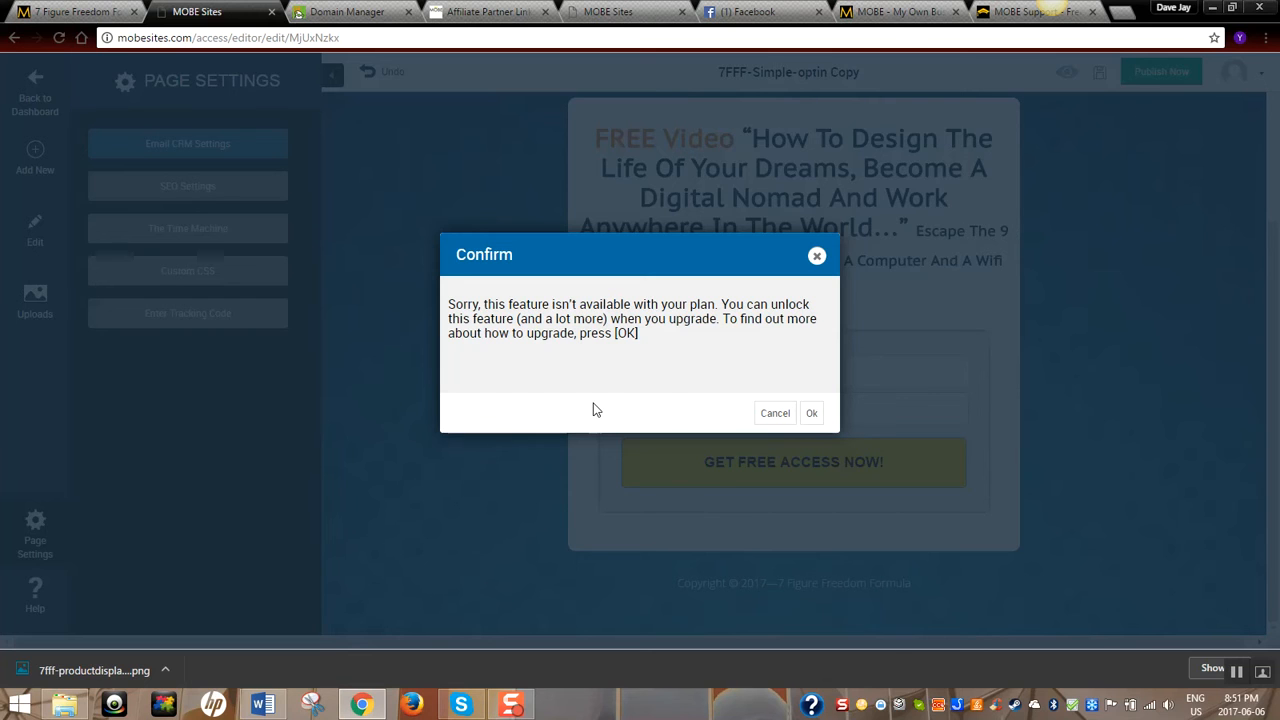
click(812, 415)
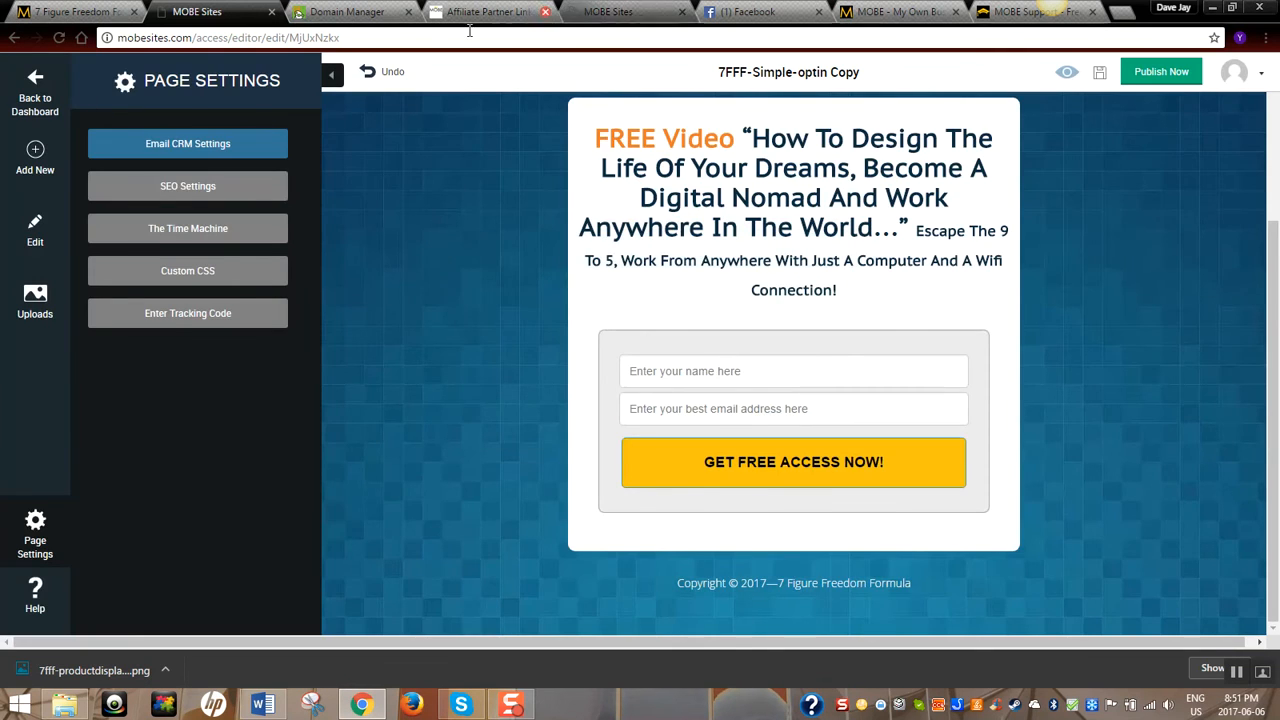
Check the Four Percent Youtube funnel's tracking code for Facebook Pixel, then switch to Facebook
click(608, 11)
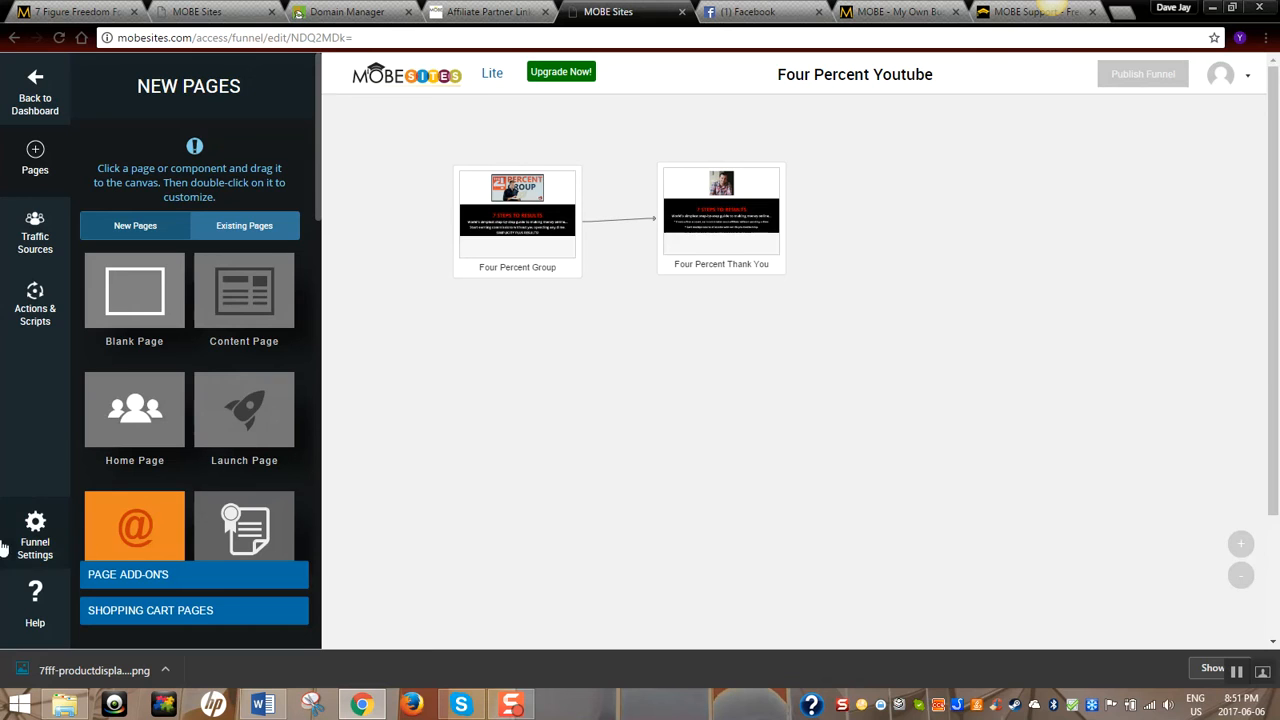
click(31, 518)
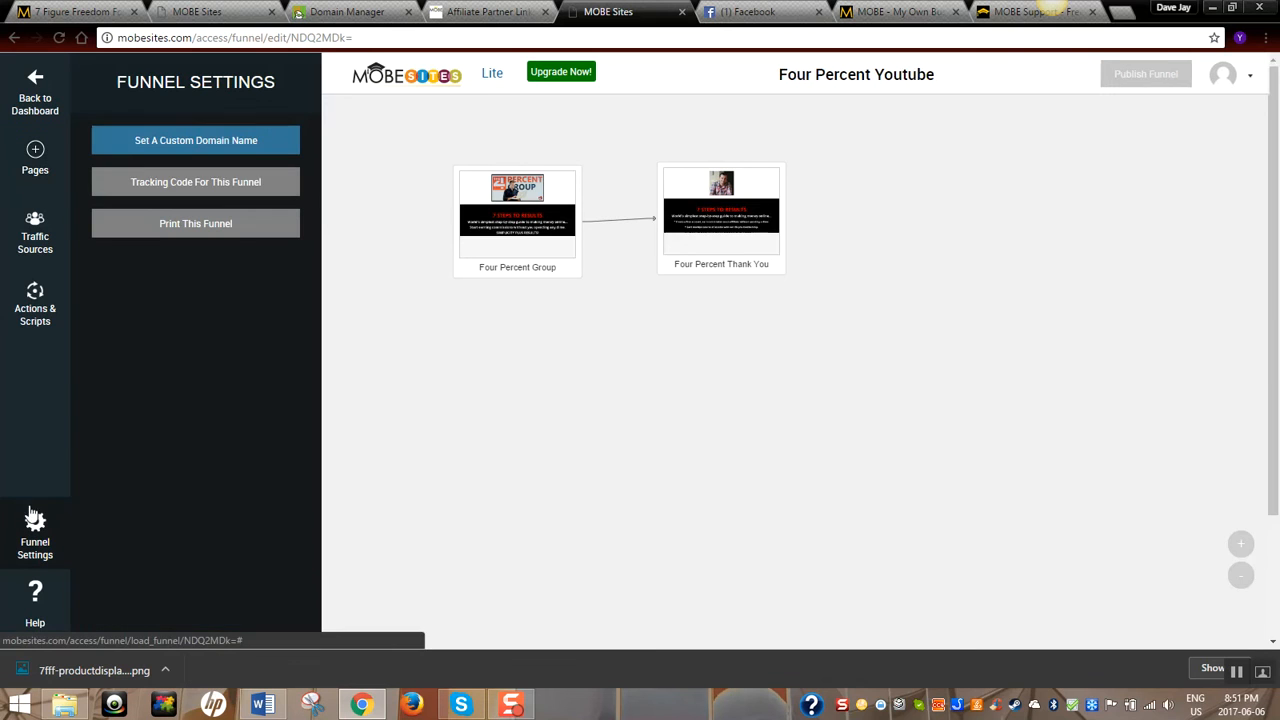
click(168, 188)
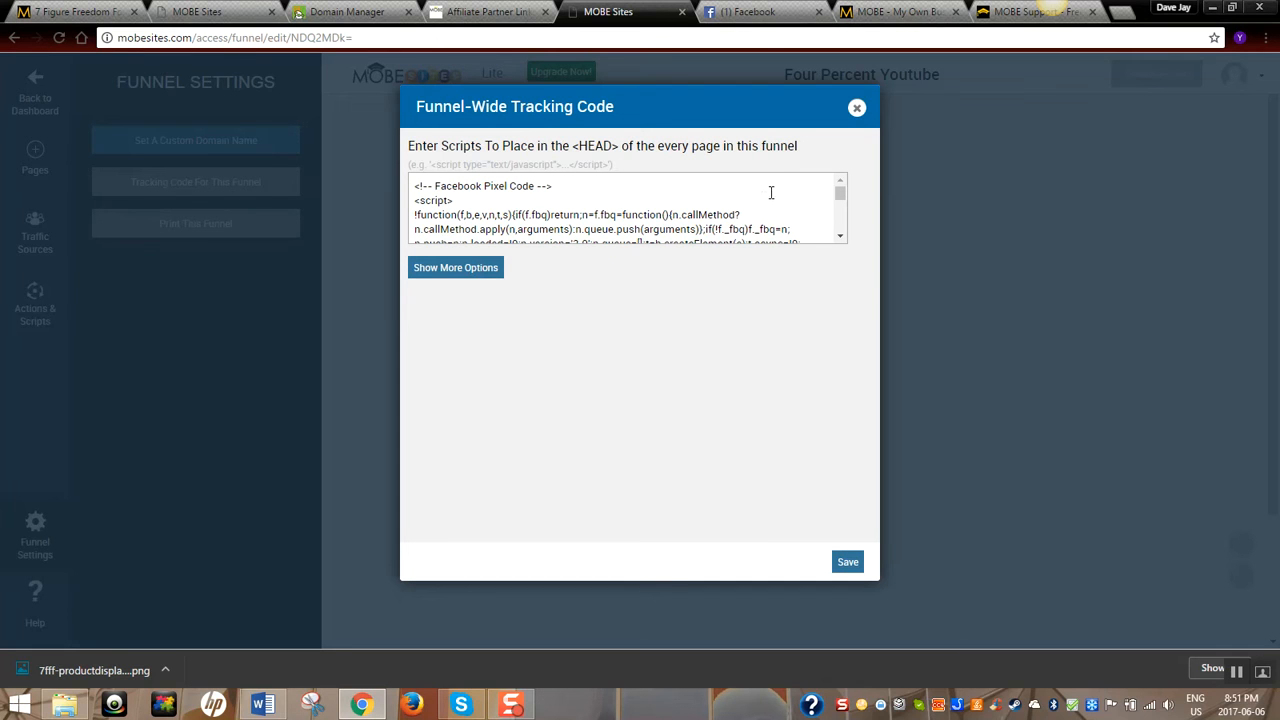
click(856, 107)
click(755, 12)
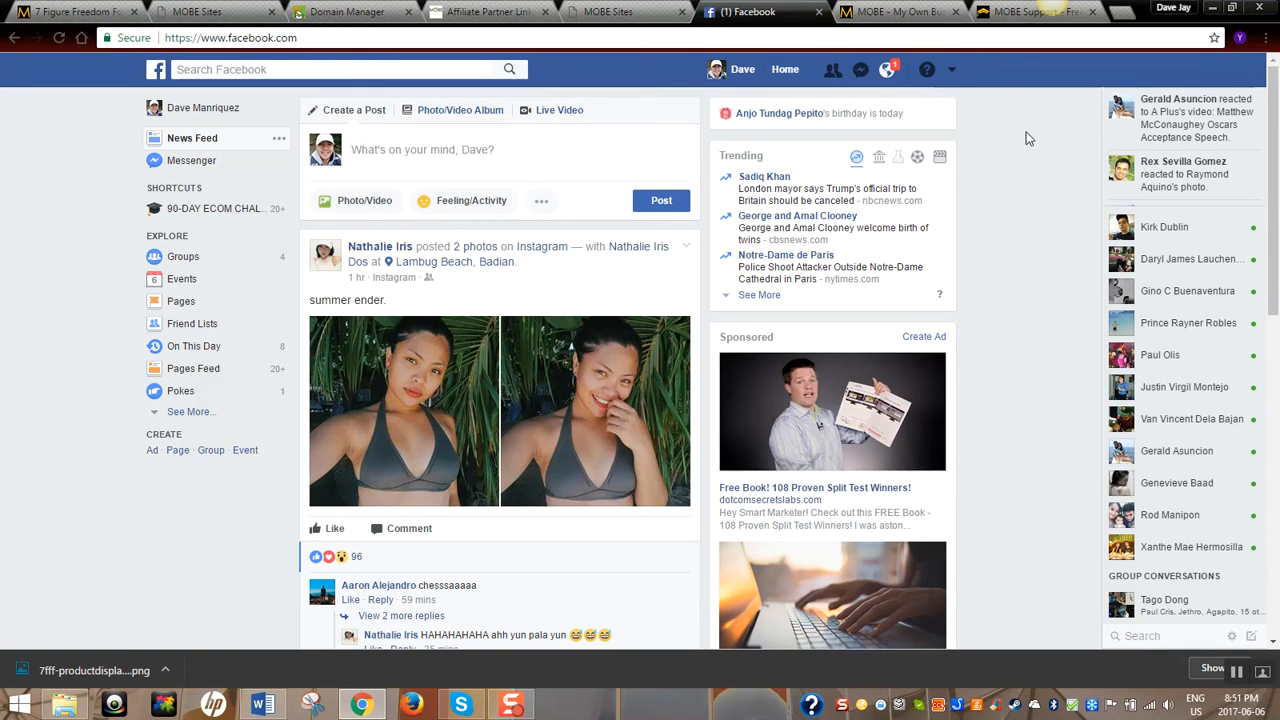
Go from the Facebook account menu via Create Ads to the Ads Manager Audiences page showing Four Percent
click(951, 71)
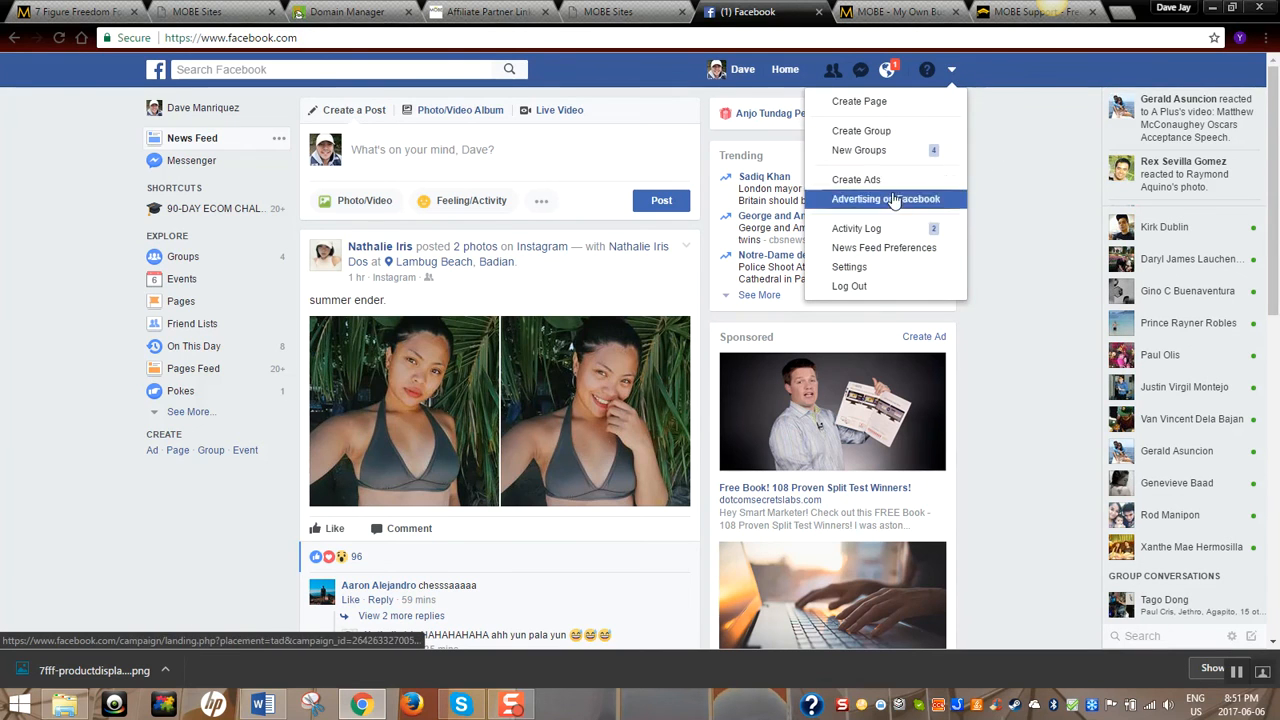
click(884, 185)
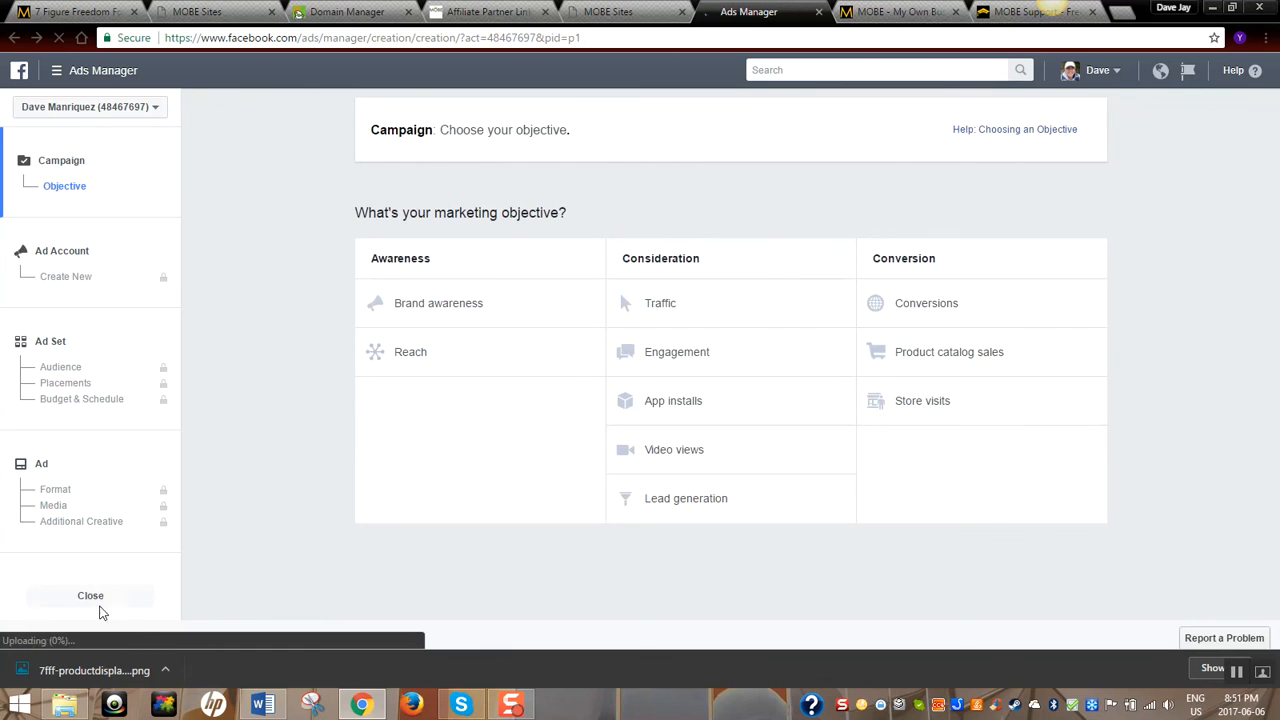
click(92, 598)
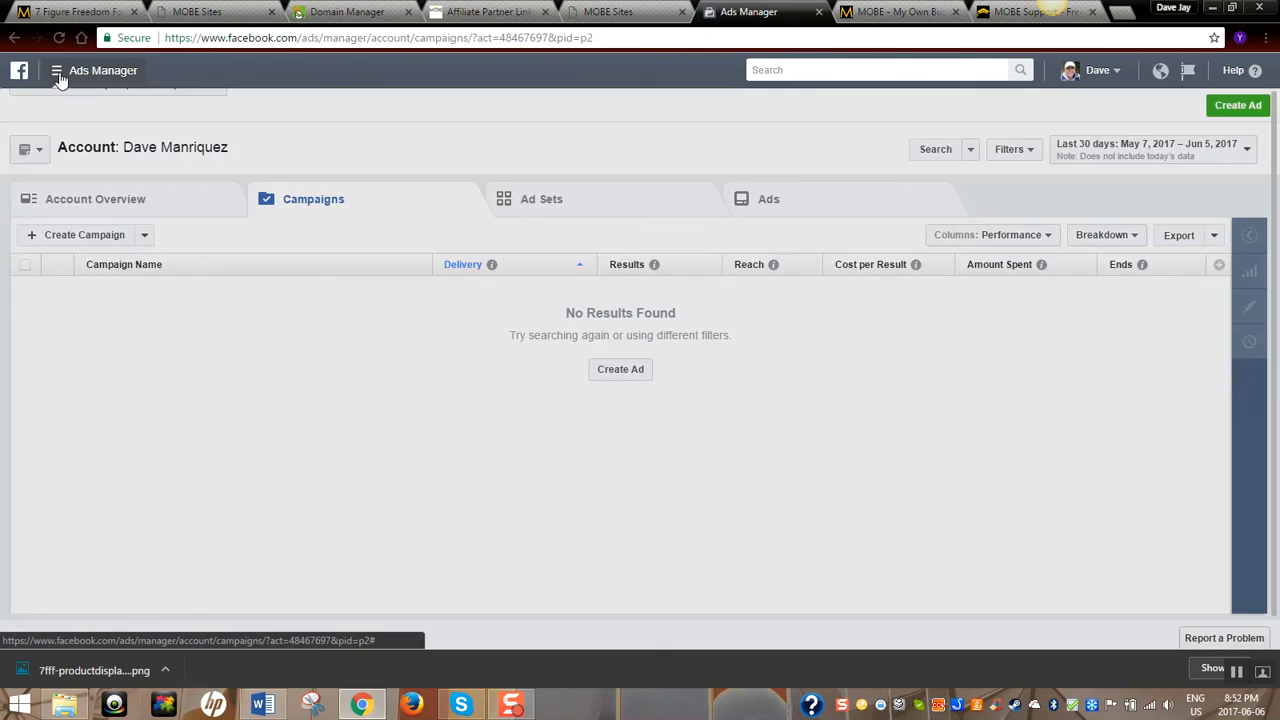
click(58, 78)
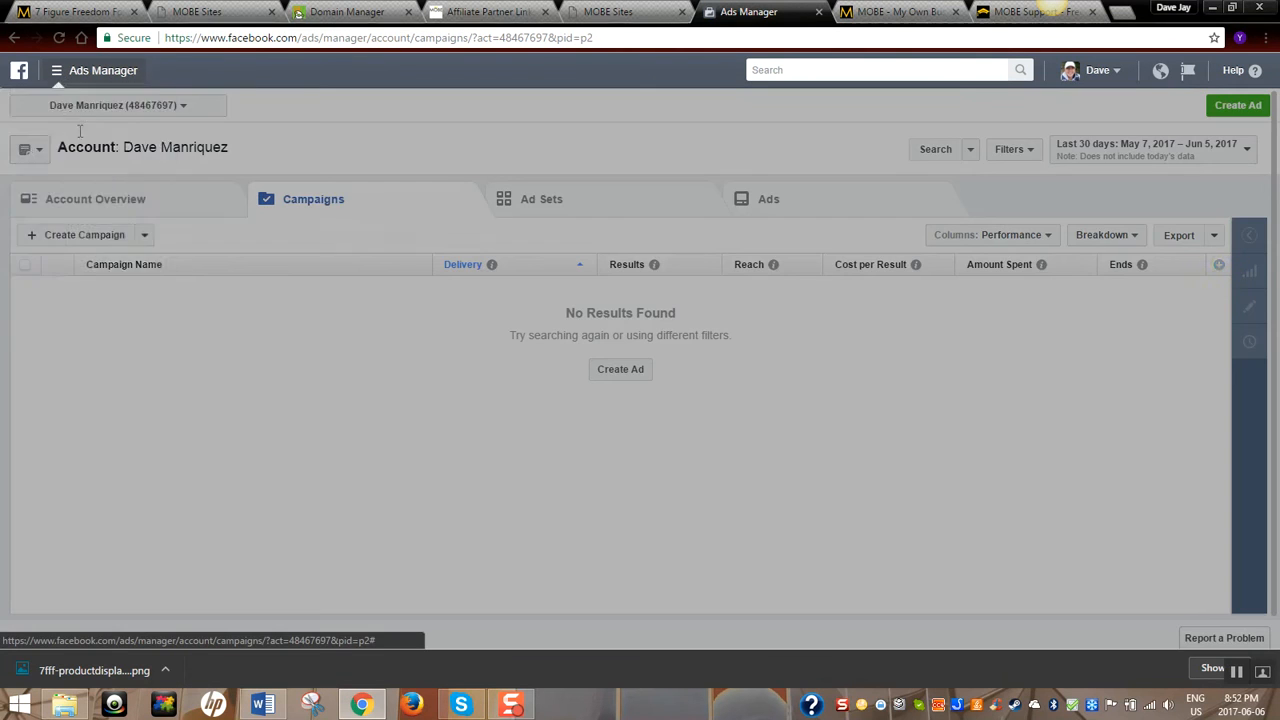
click(40, 185)
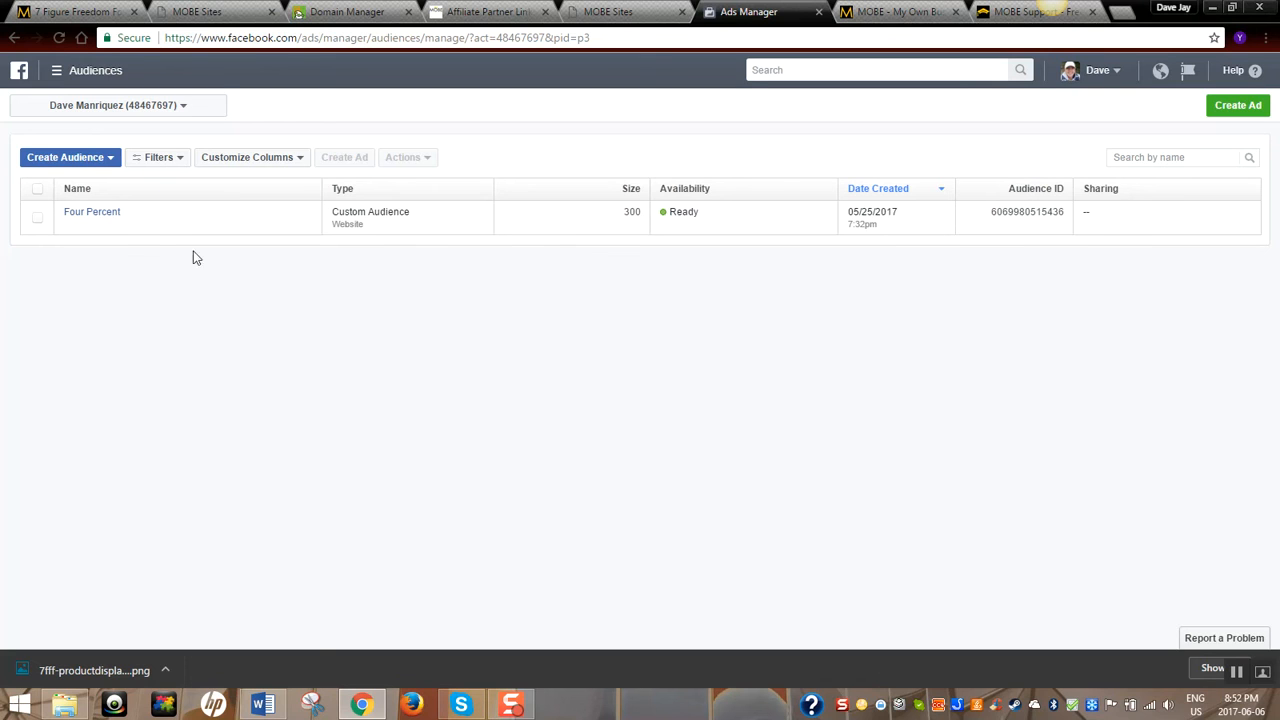
View the Four Percent audience's pixel base code via Actions > View Pixel, then return to MOBE Sites
click(37, 222)
click(408, 160)
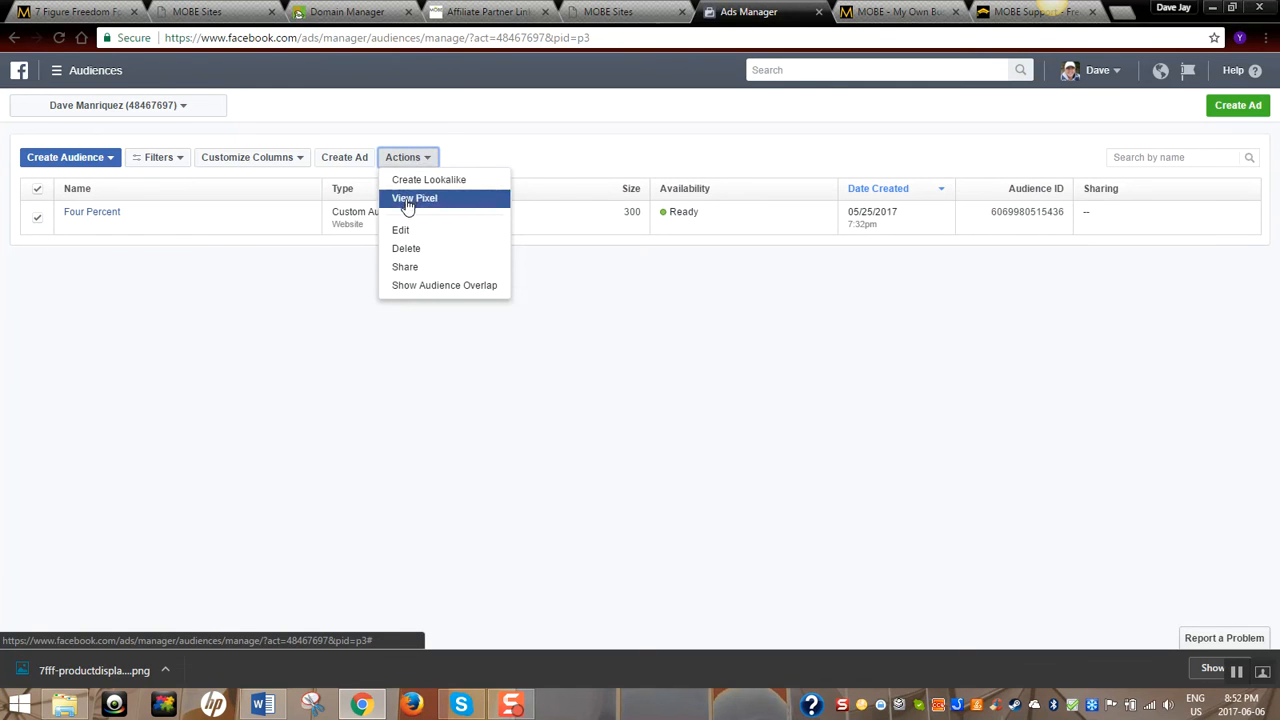
click(408, 200)
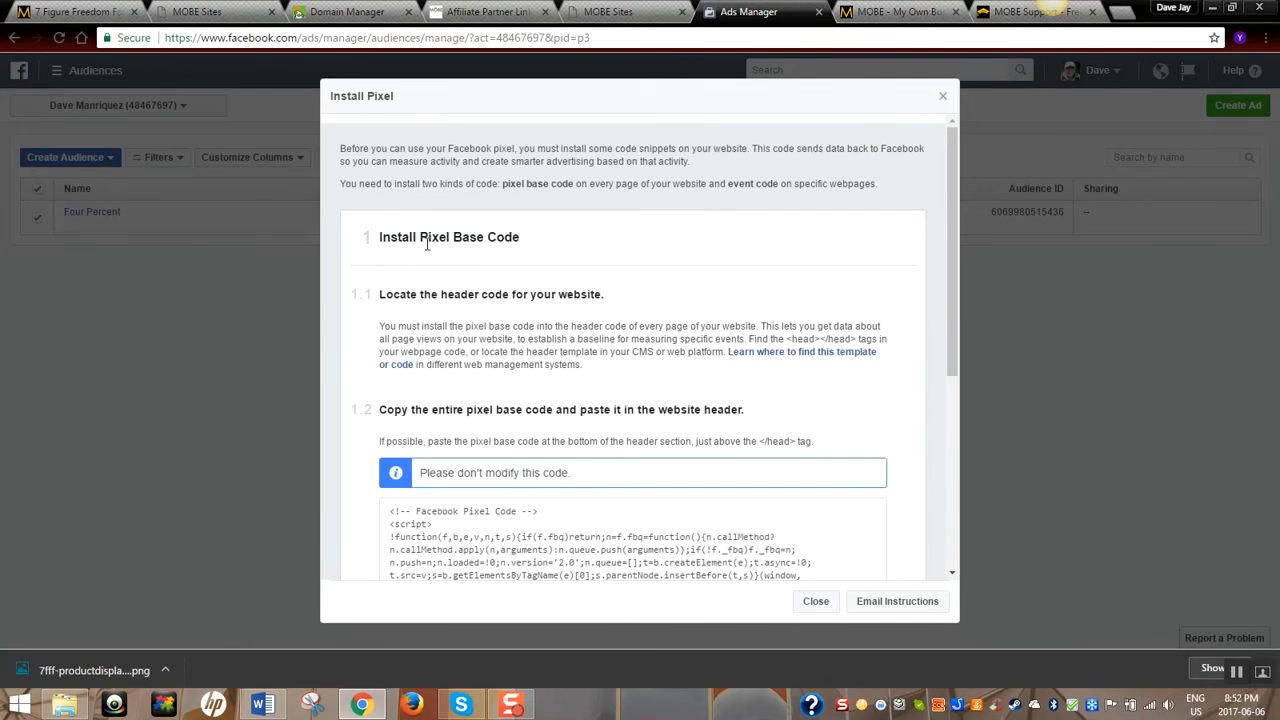
scroll(613, 273, down, 2)
mouse_move(637, 430)
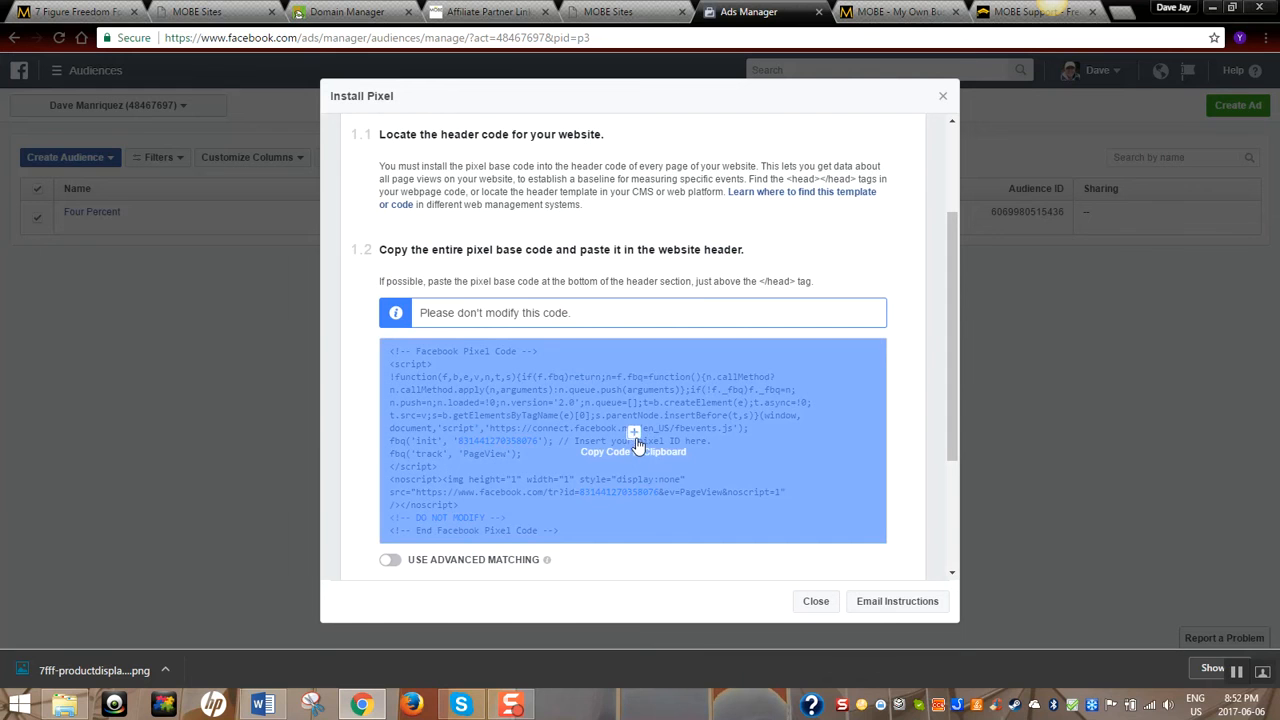
click(236, 12)
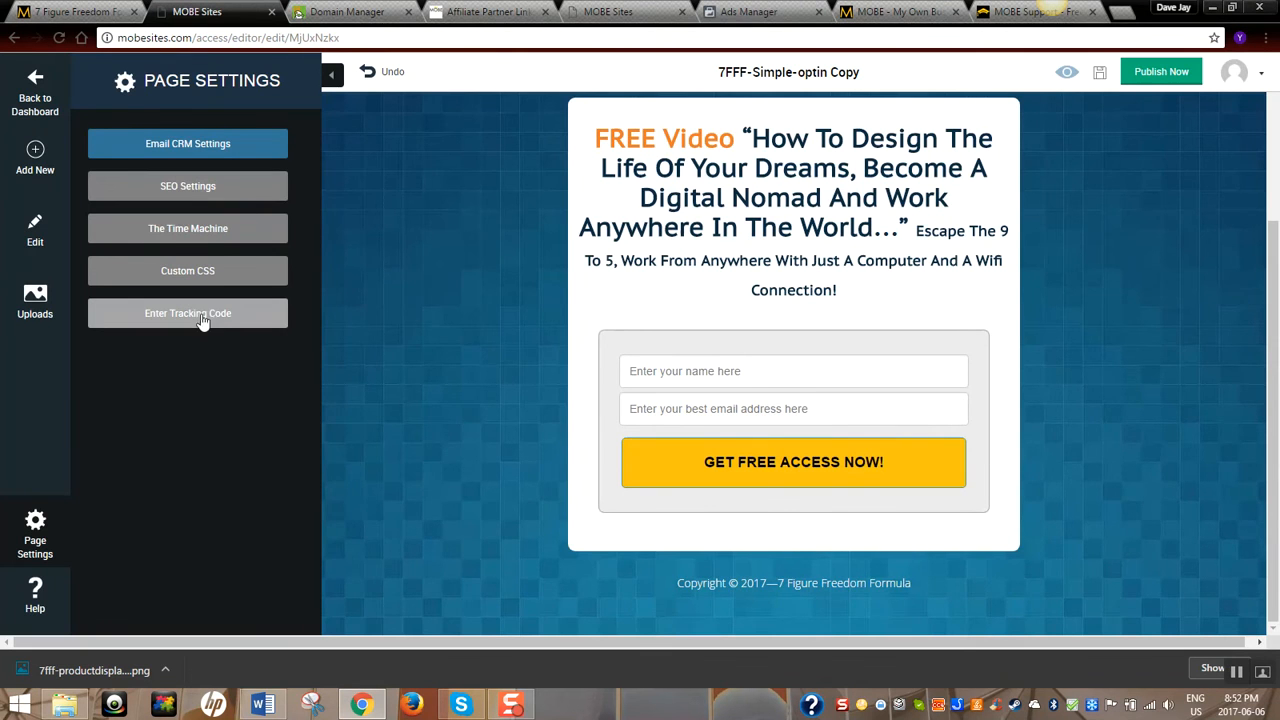
click(608, 12)
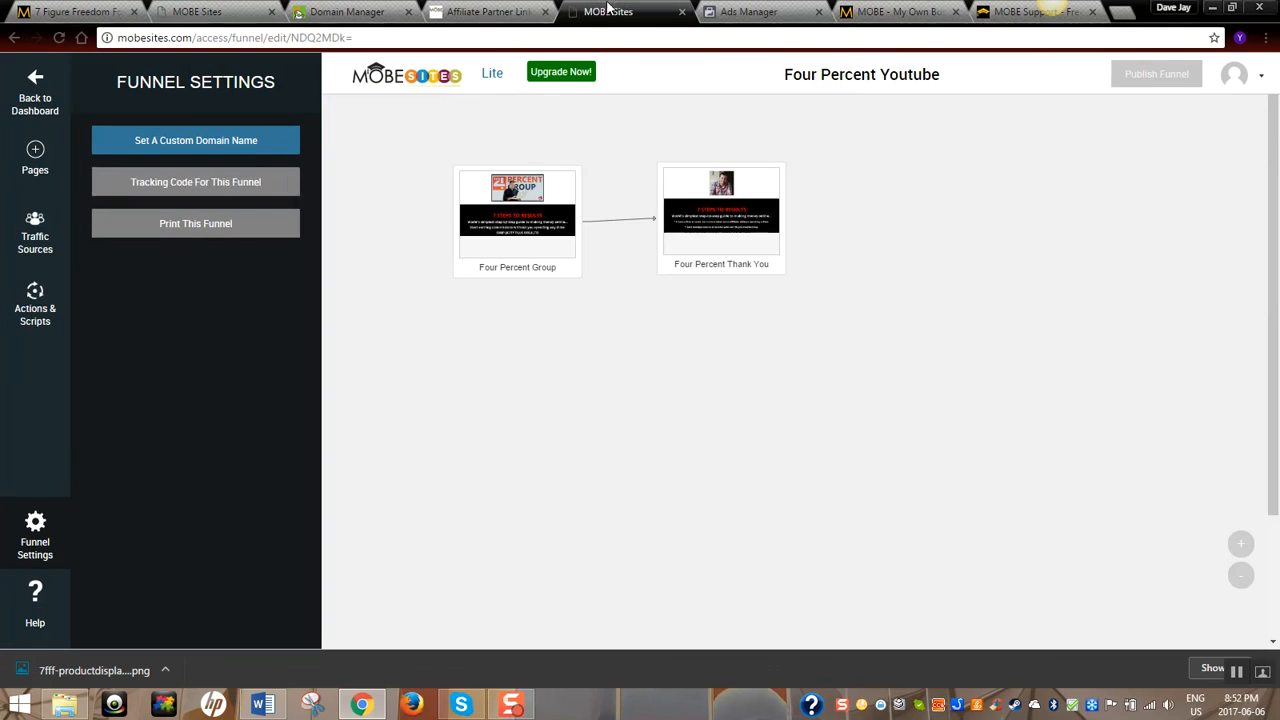
click(215, 195)
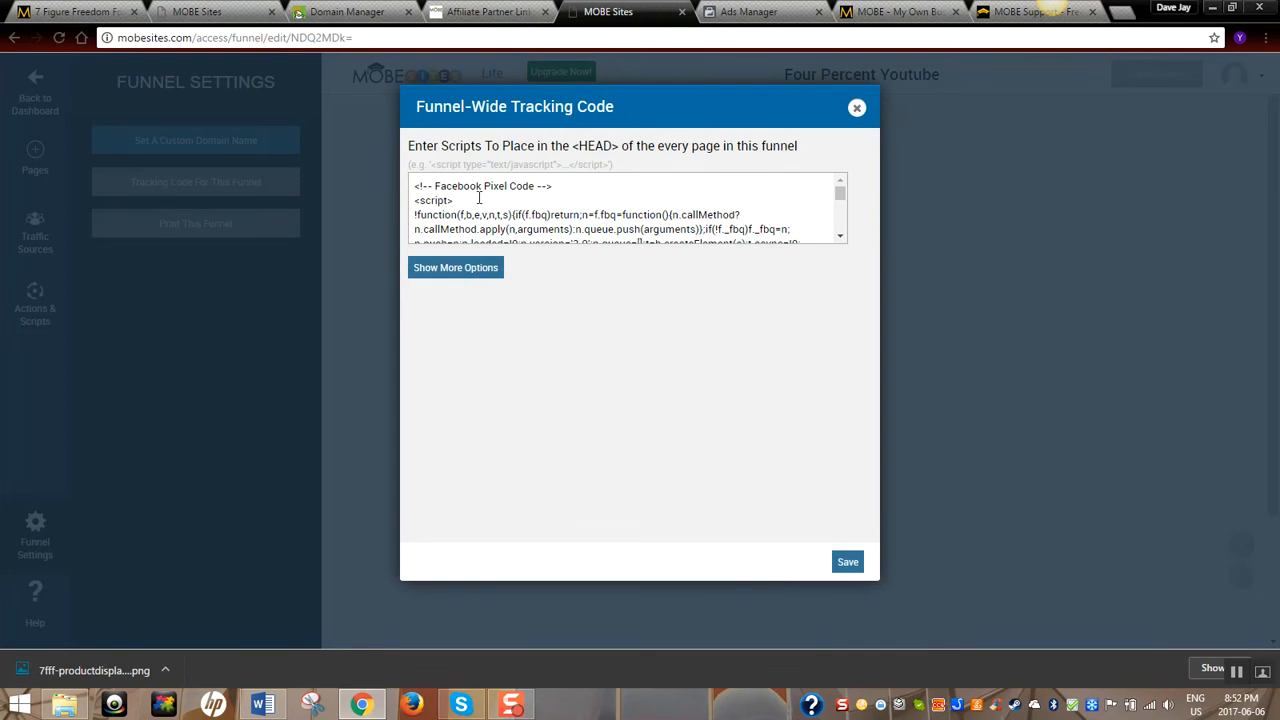
click(856, 107)
click(197, 11)
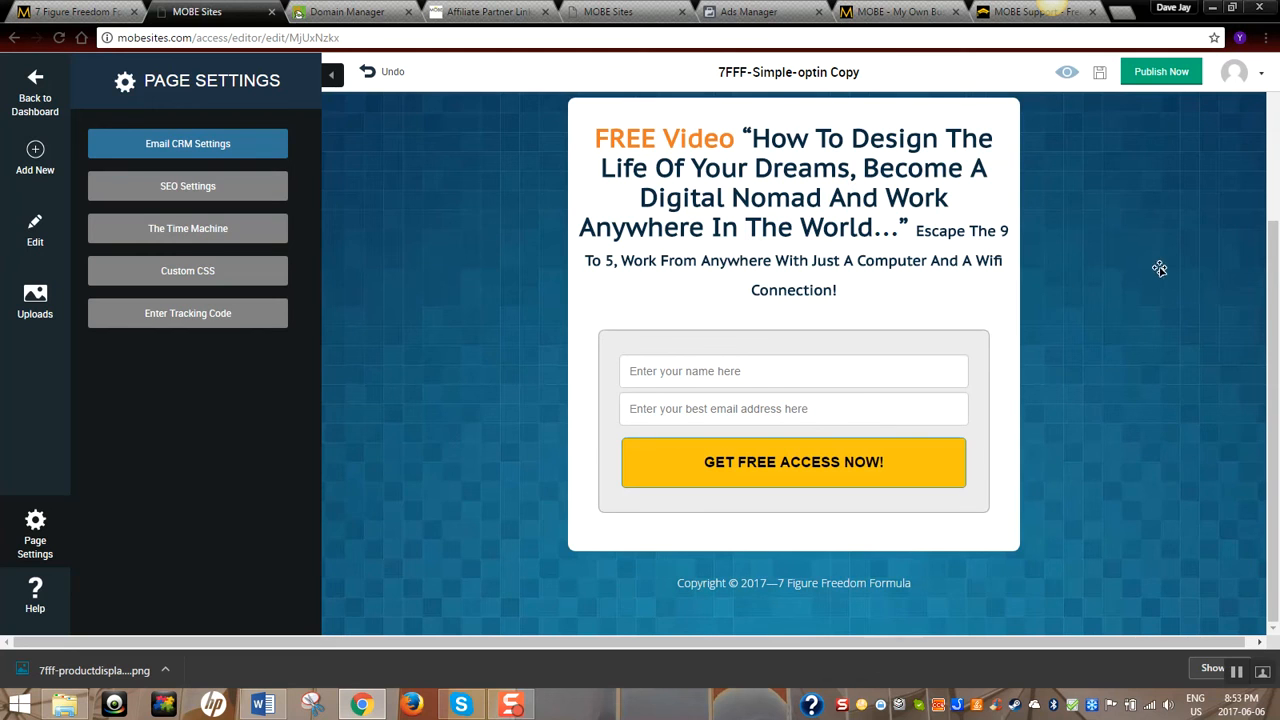
scroll(1274, 327, up, 3)
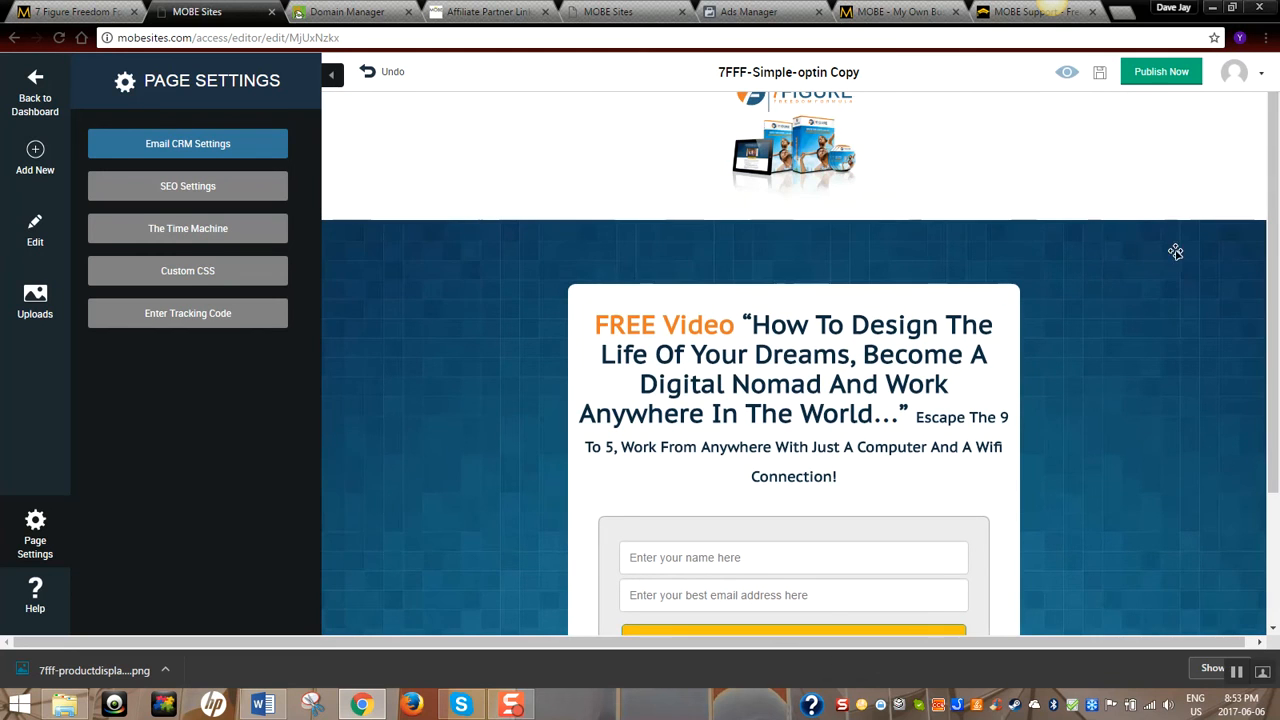
Publish the opt-in page with a domain name and choose Enter New Domain
click(1160, 78)
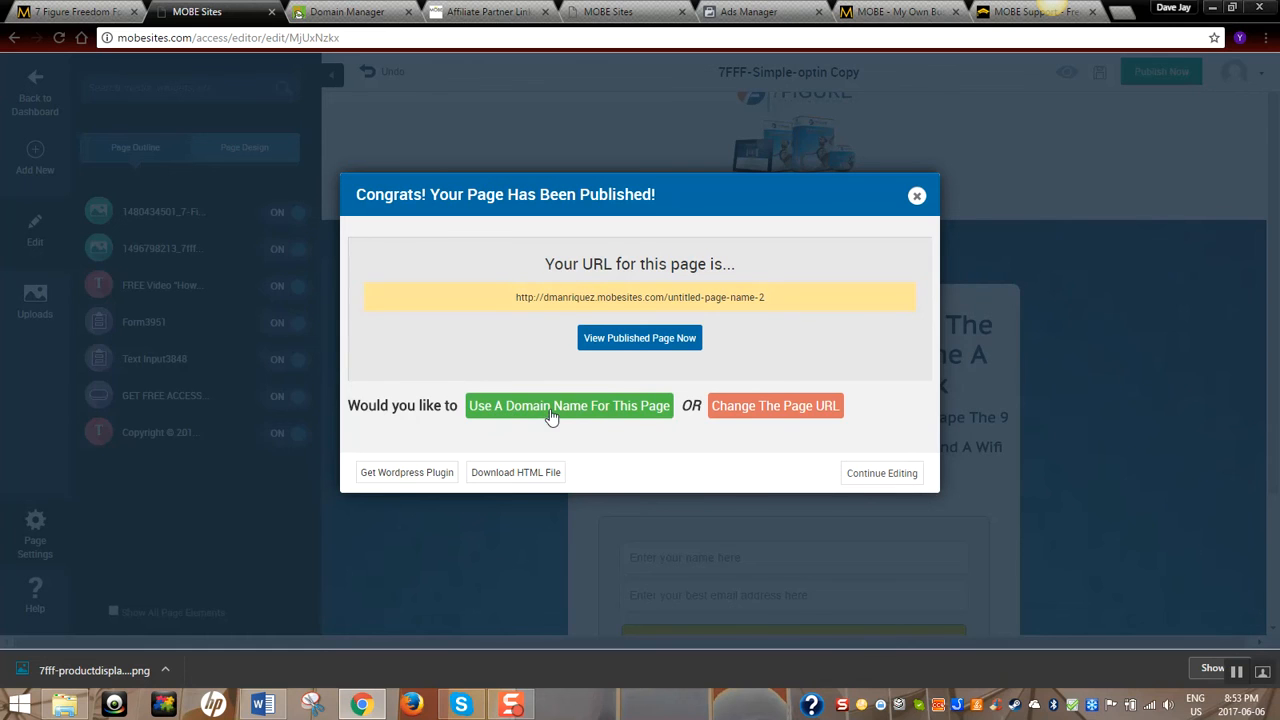
click(606, 410)
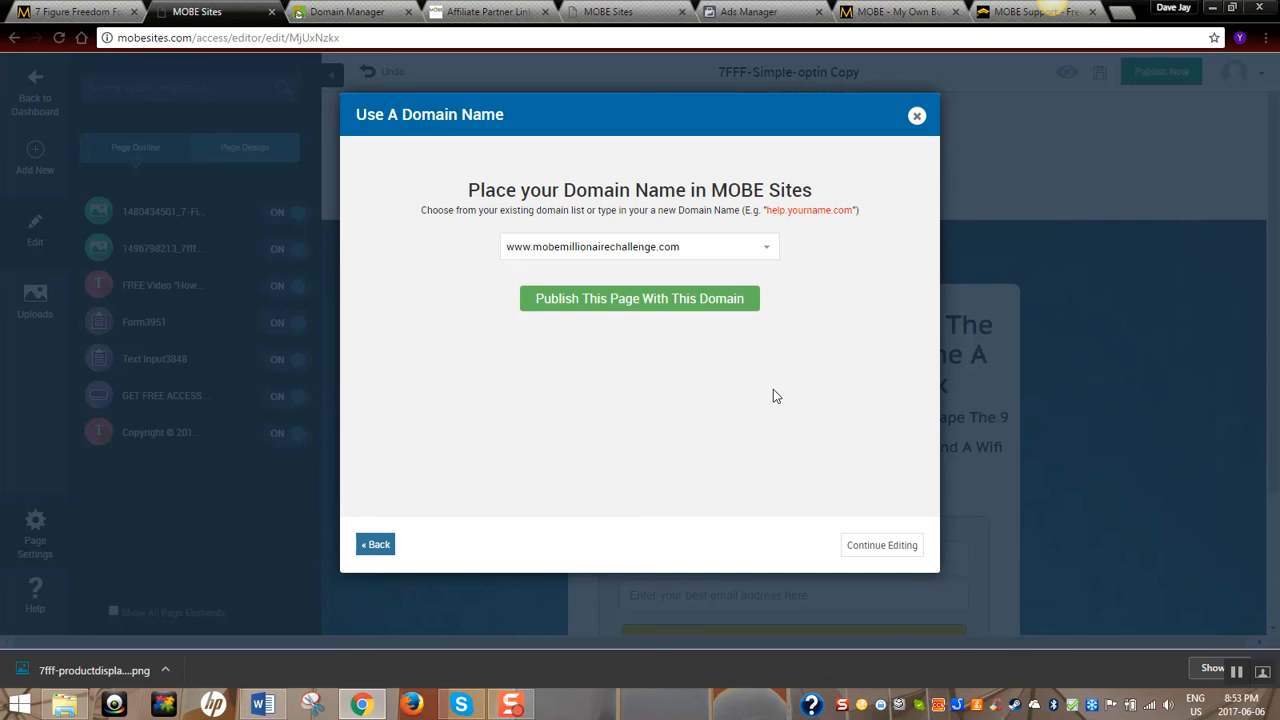
click(766, 253)
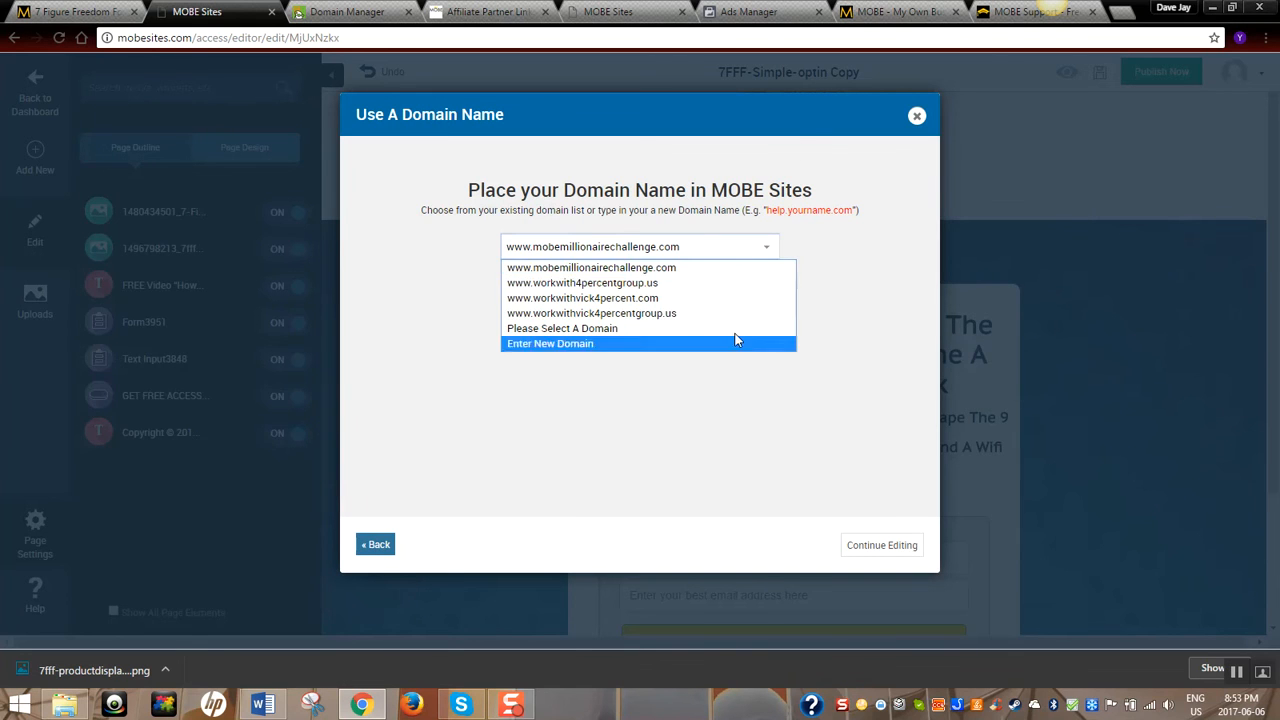
key(Up)
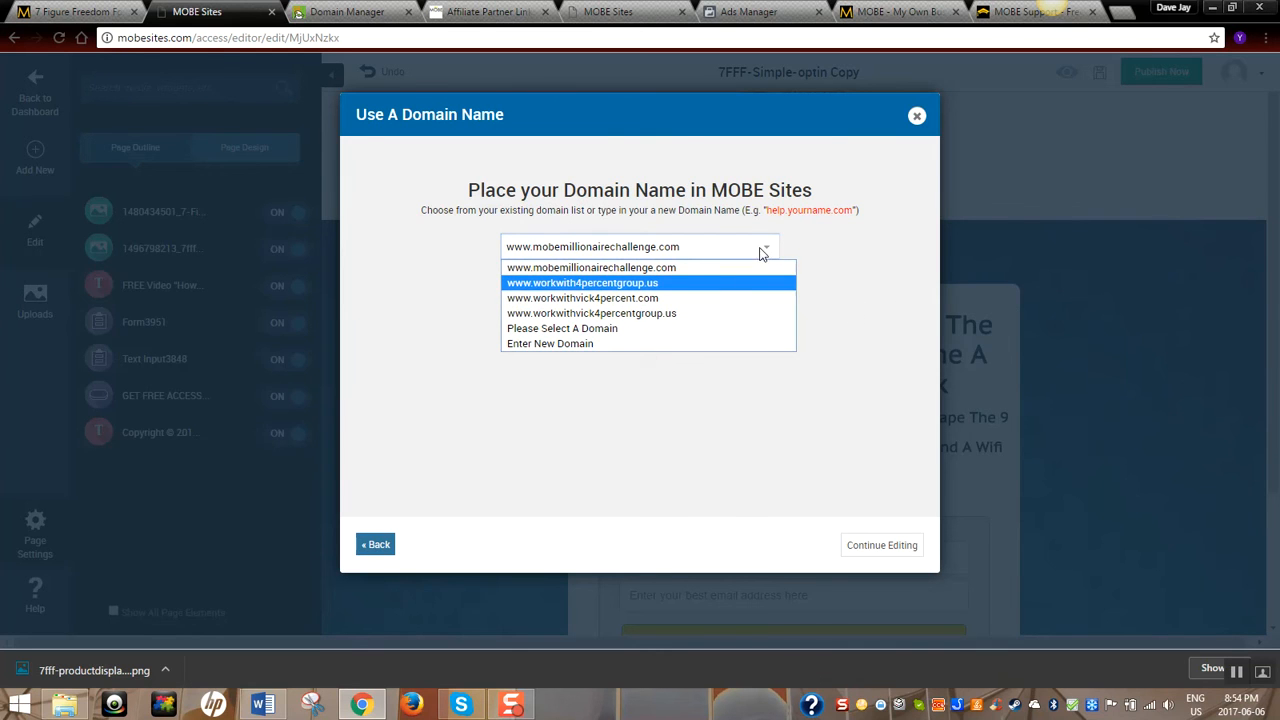
click(545, 346)
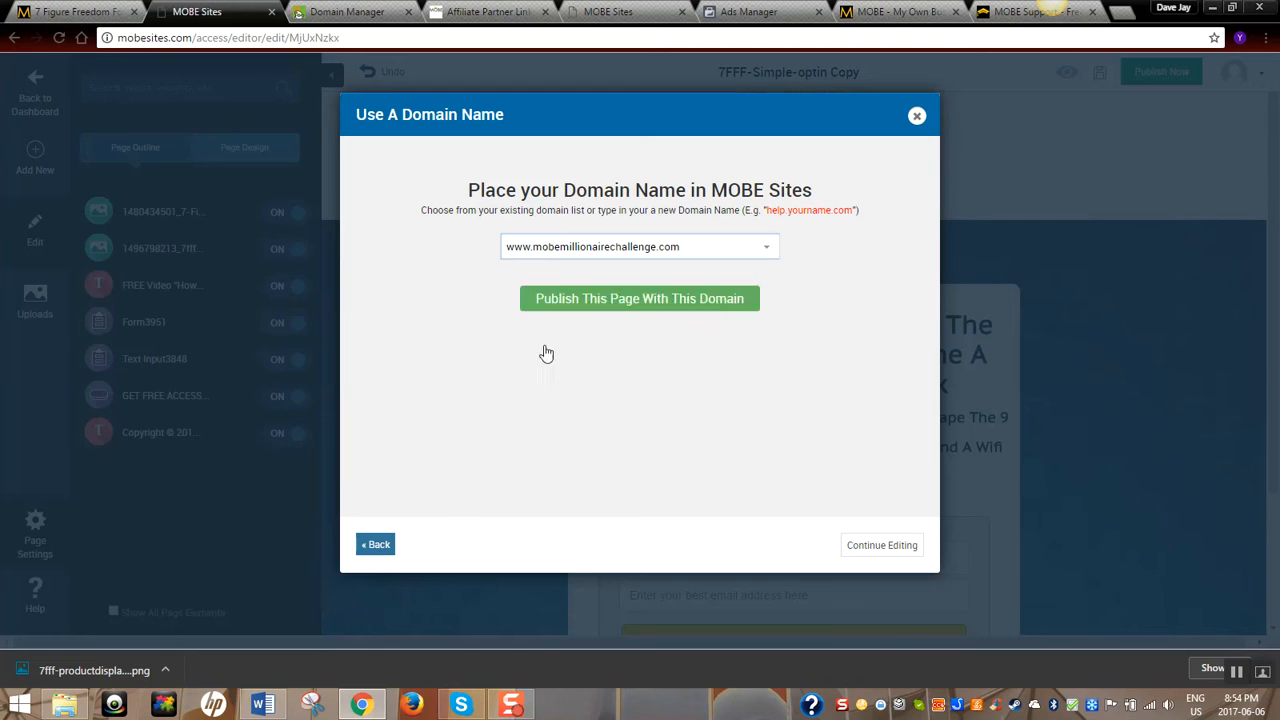
Leave the domain list unchanged and go to the account settings to add a domain
click(764, 250)
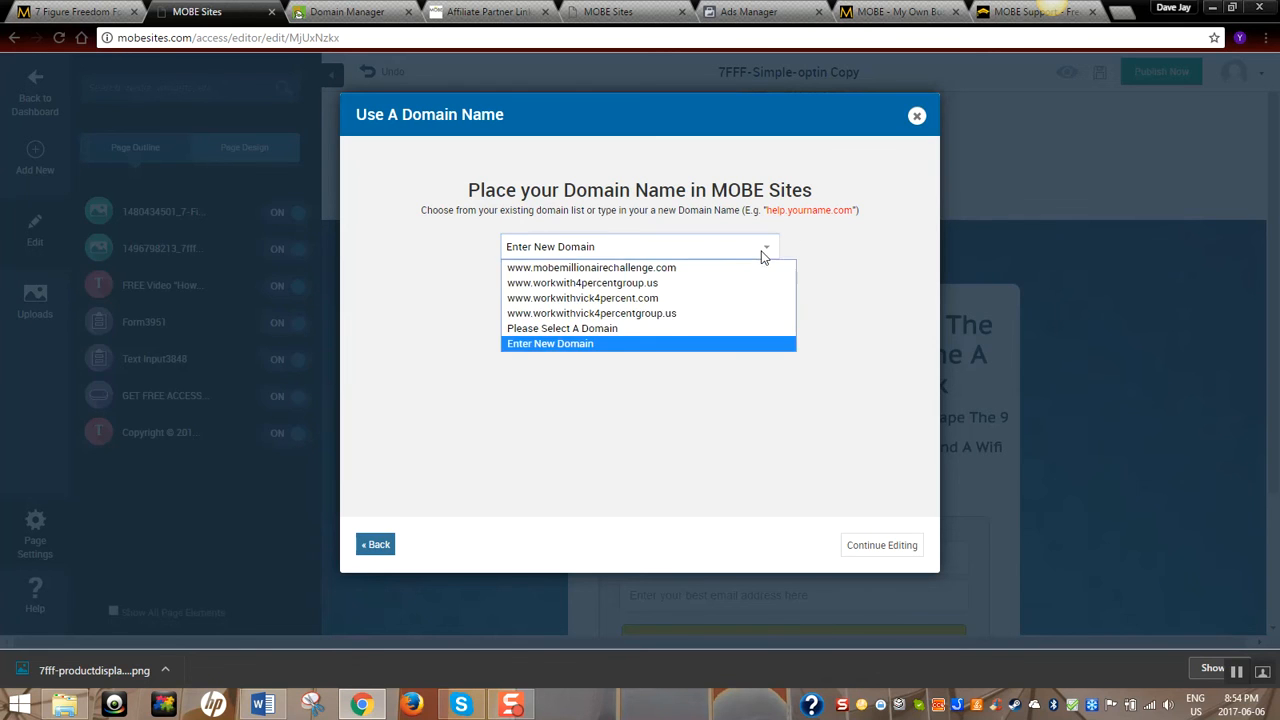
click(846, 240)
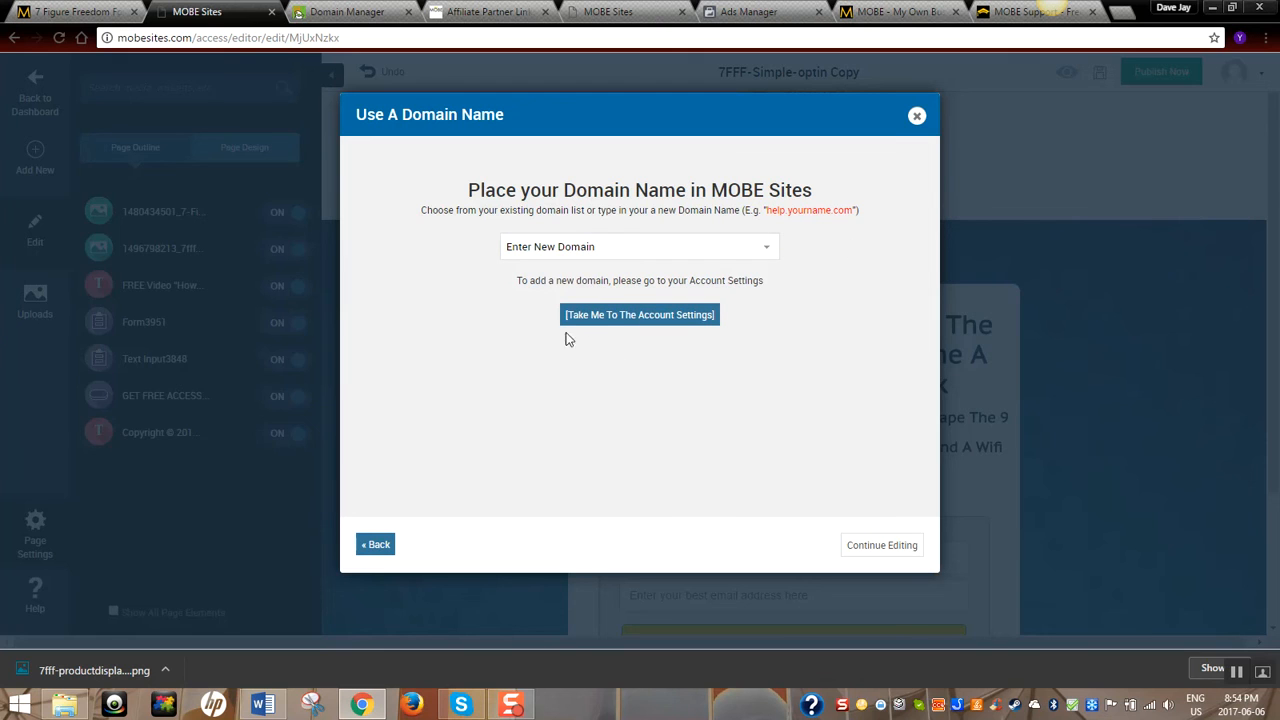
click(615, 318)
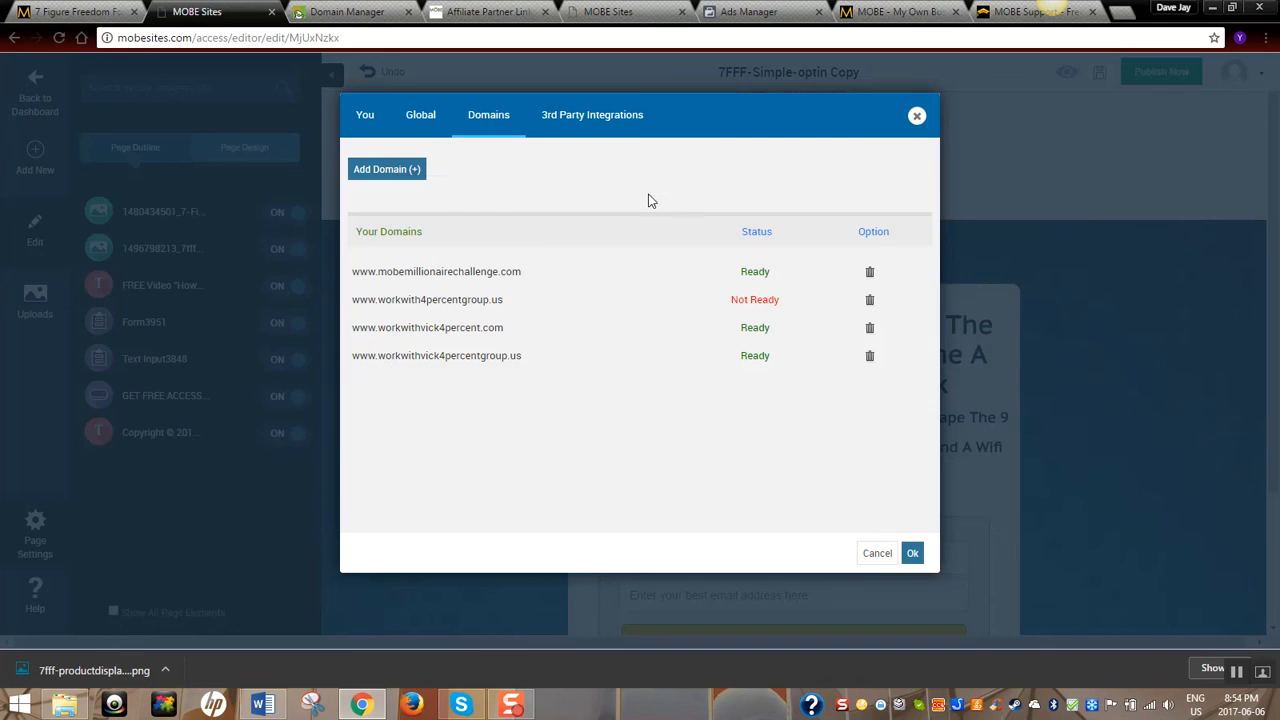
Start and cancel adding a domain in MOBE Sites, then switch to GoDaddy's My Domains page
click(400, 175)
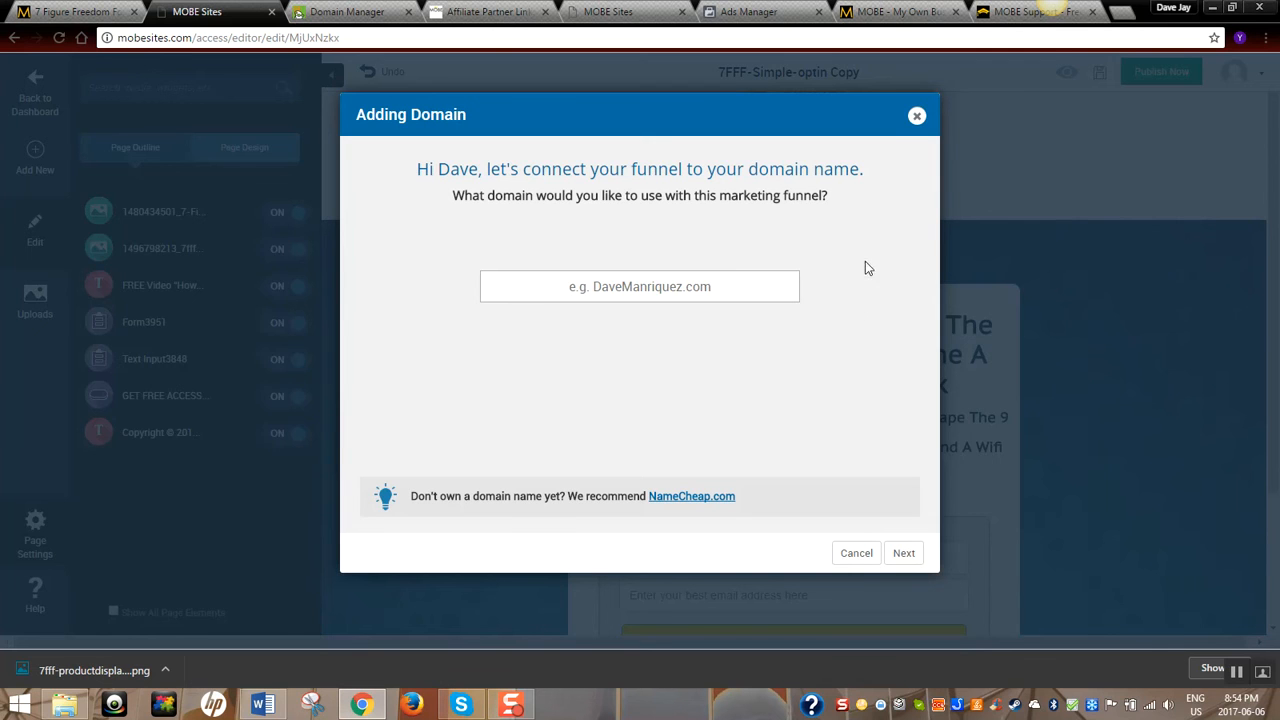
click(858, 556)
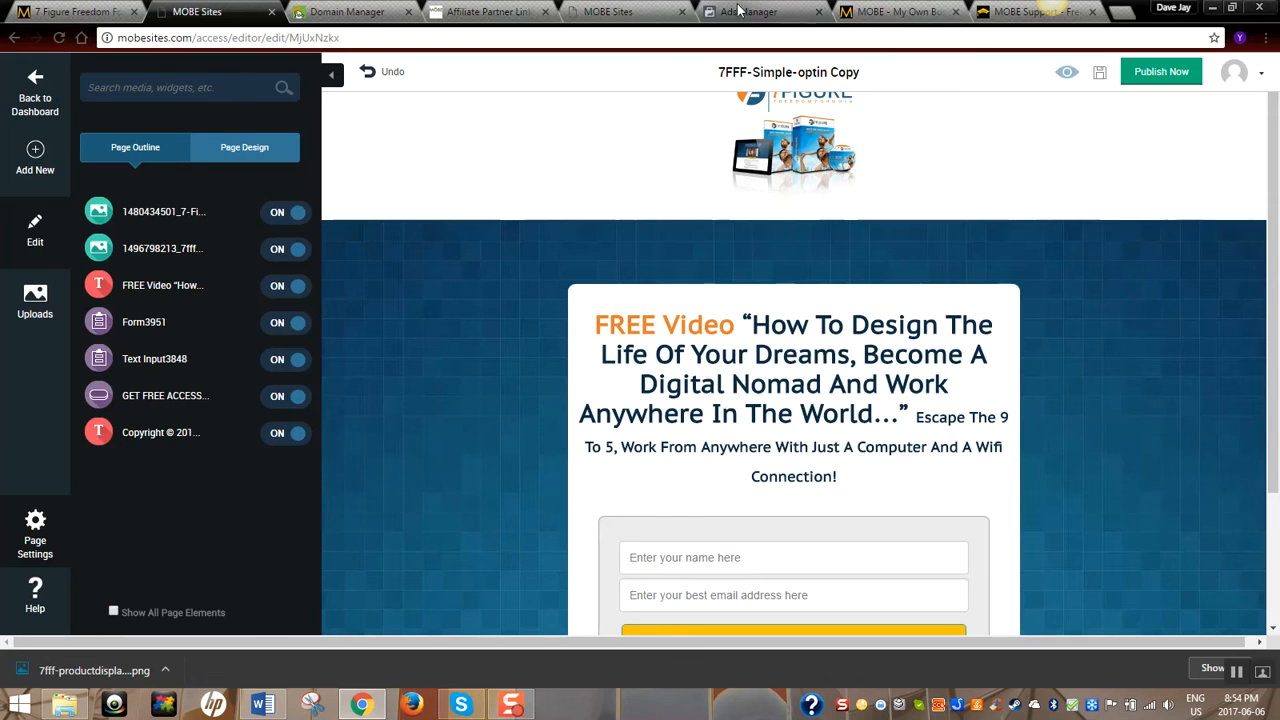
click(347, 11)
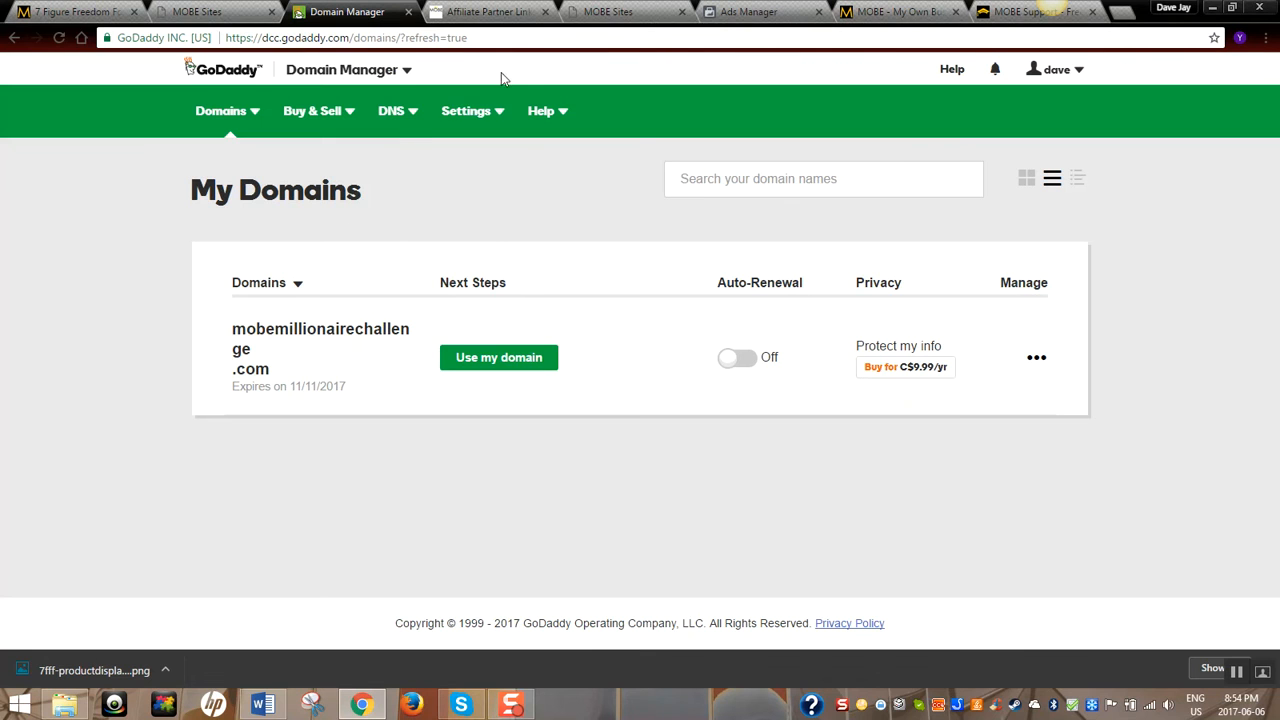
Check mobemillionairechallenge.com's DNS records in GoDaddy, then return to the MOBE Sites editor
click(1038, 361)
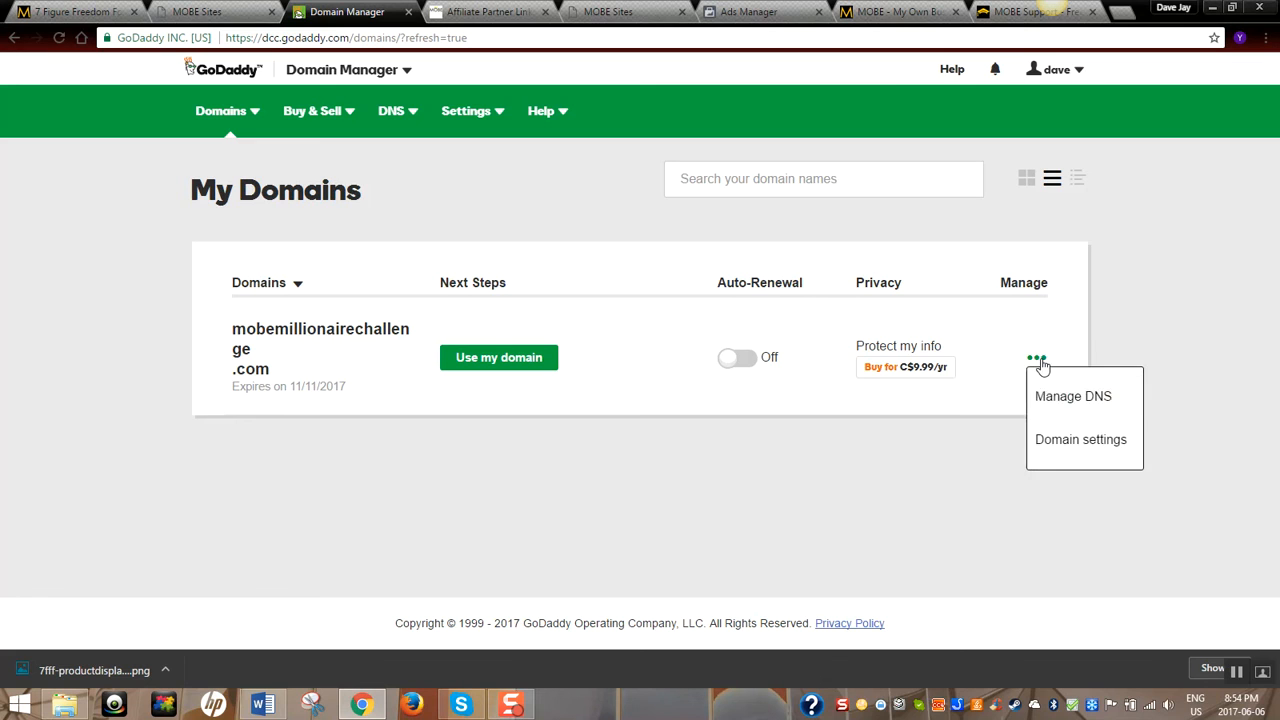
click(1050, 404)
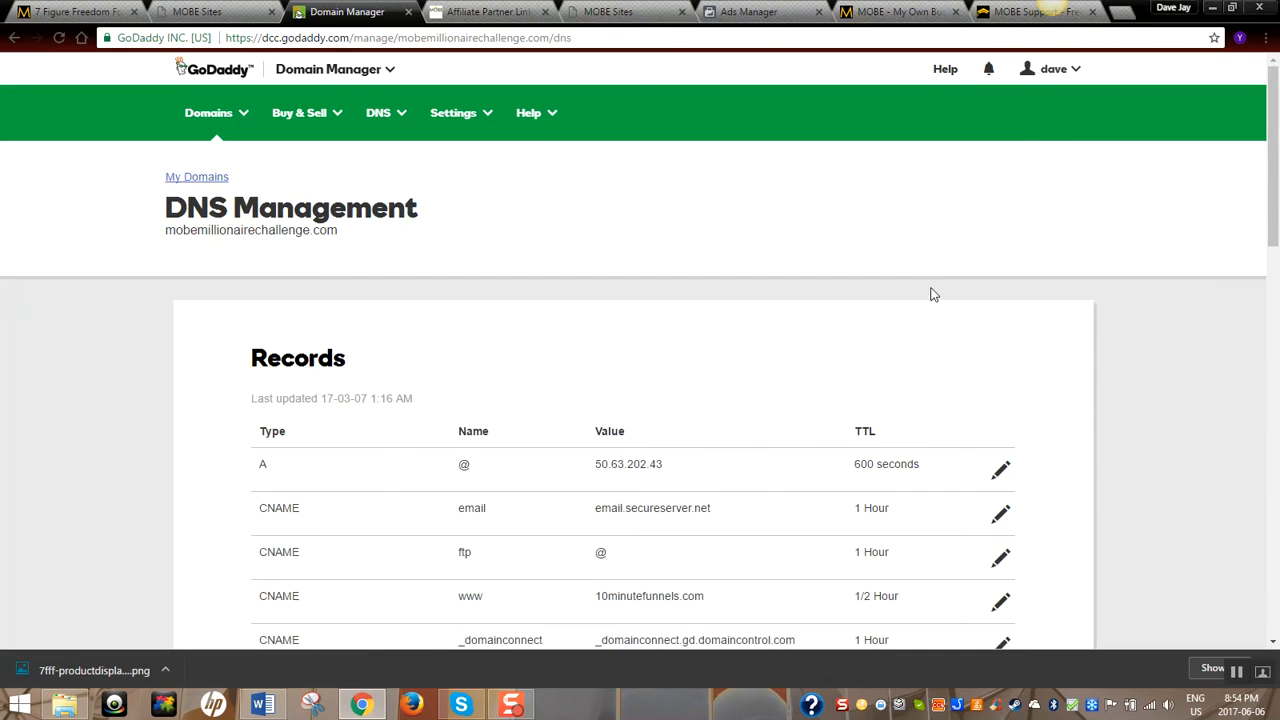
scroll(953, 280, down, 2)
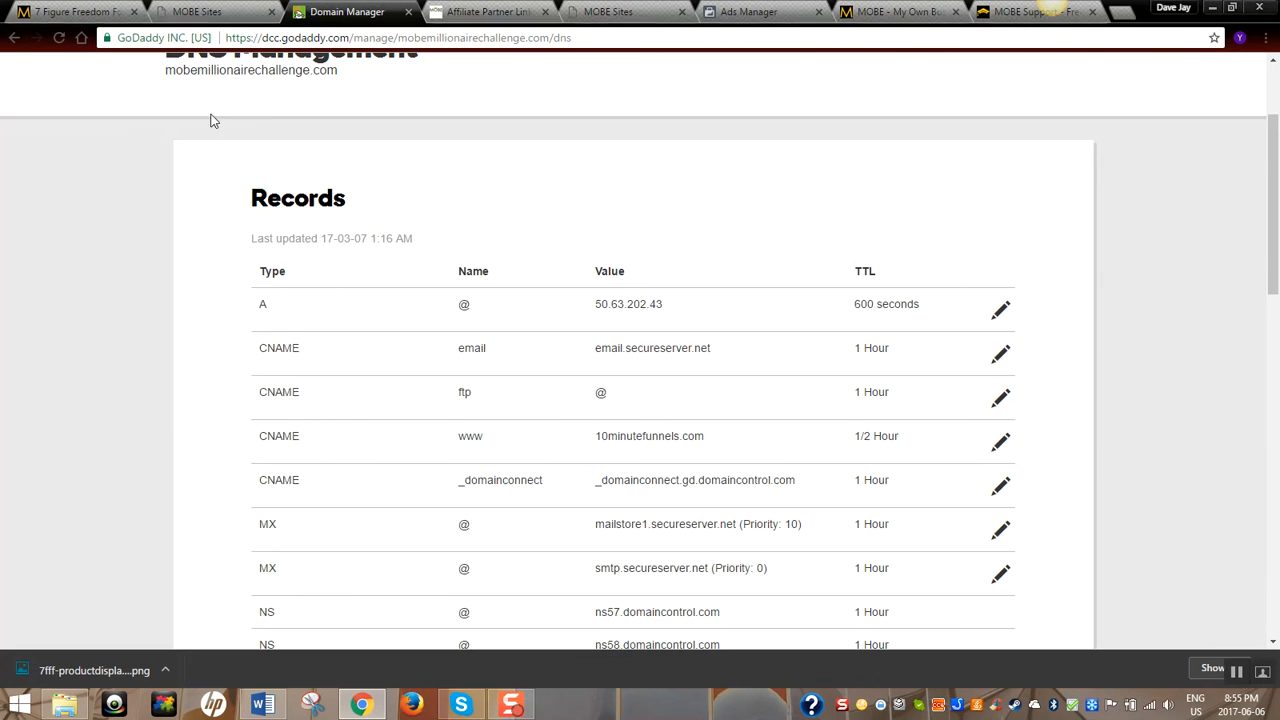
click(197, 11)
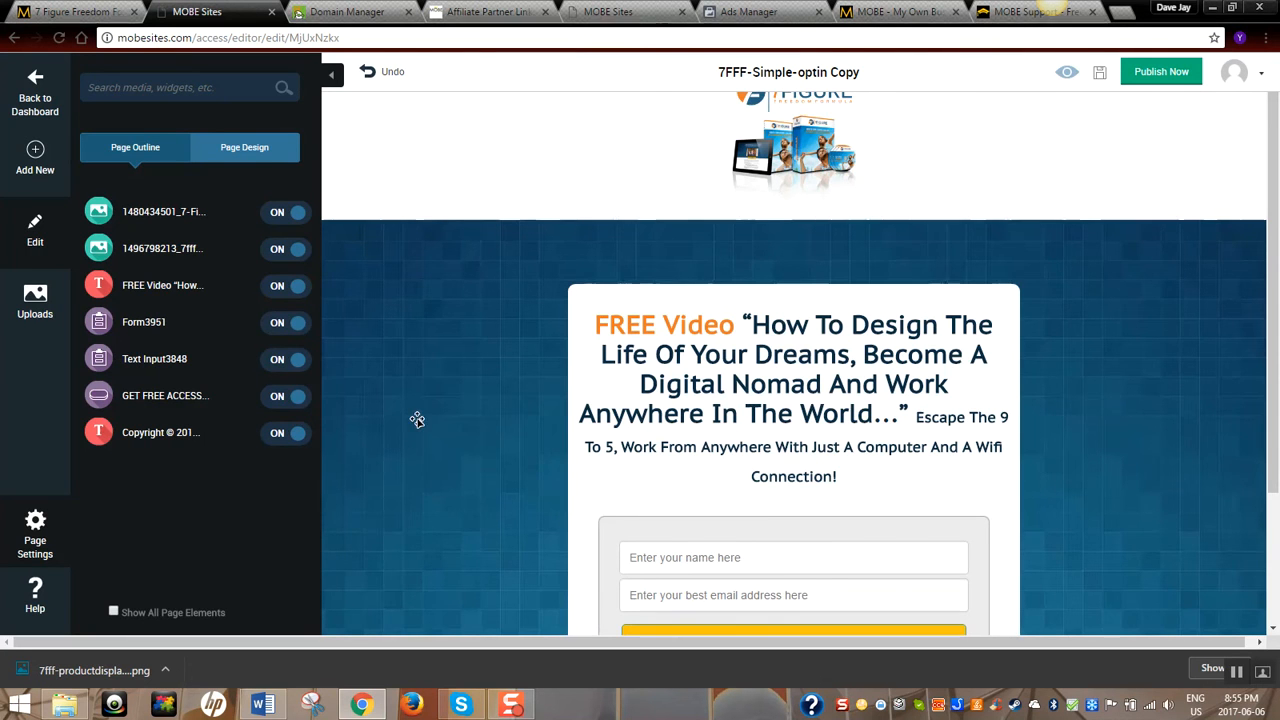
Open the custom-domain publishing dialog and close it again
scroll(420, 424, down, 3)
scroll(420, 424, up, 3)
scroll(420, 424, down, 1)
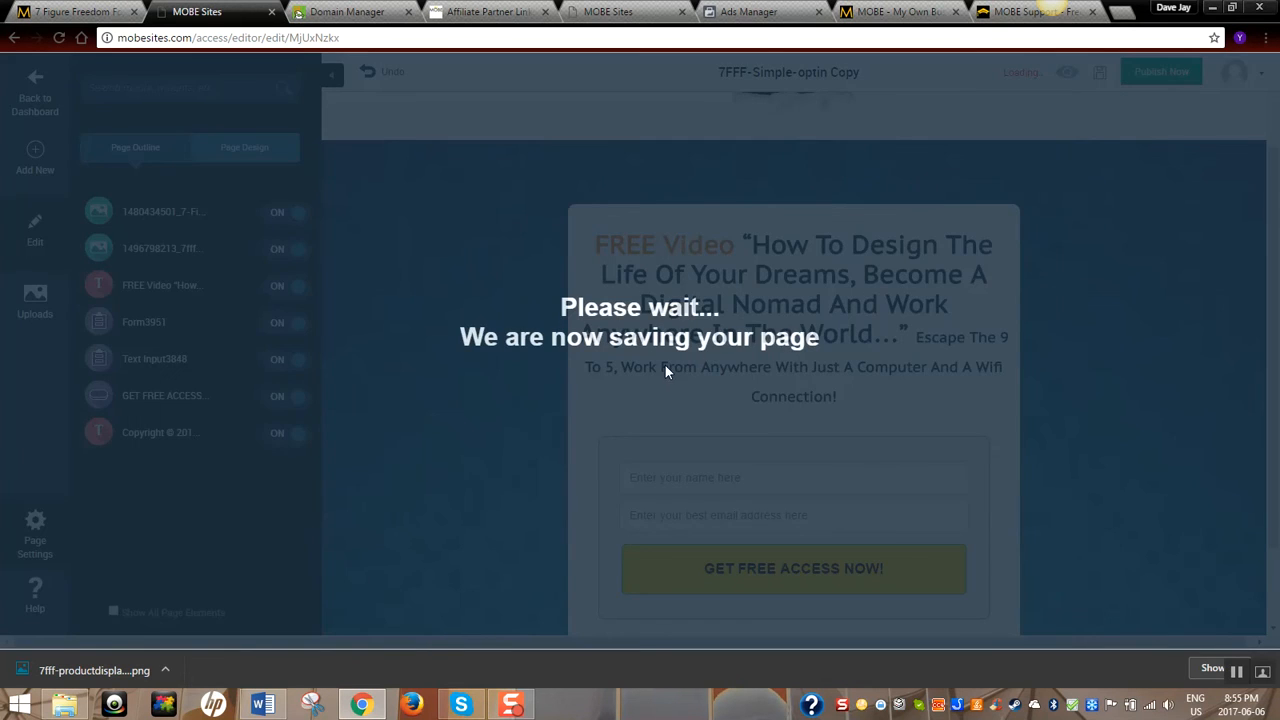
click(524, 412)
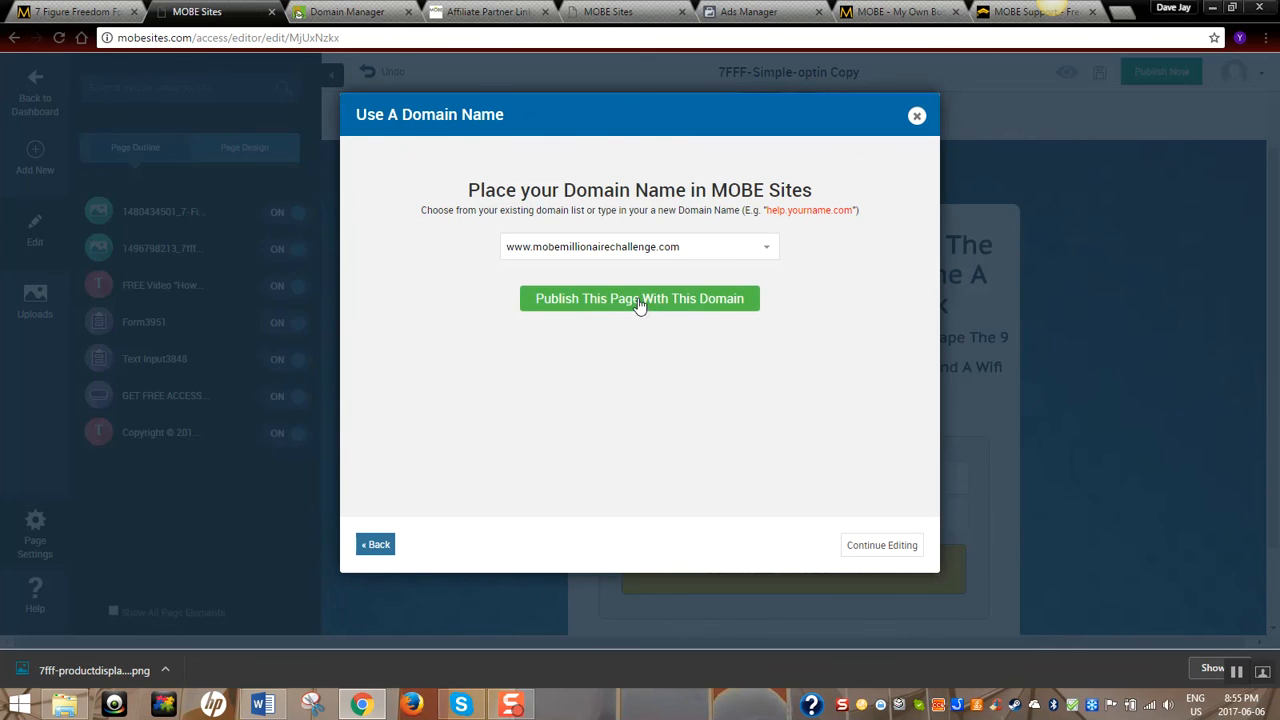
click(917, 116)
scroll(837, 131, up, 2)
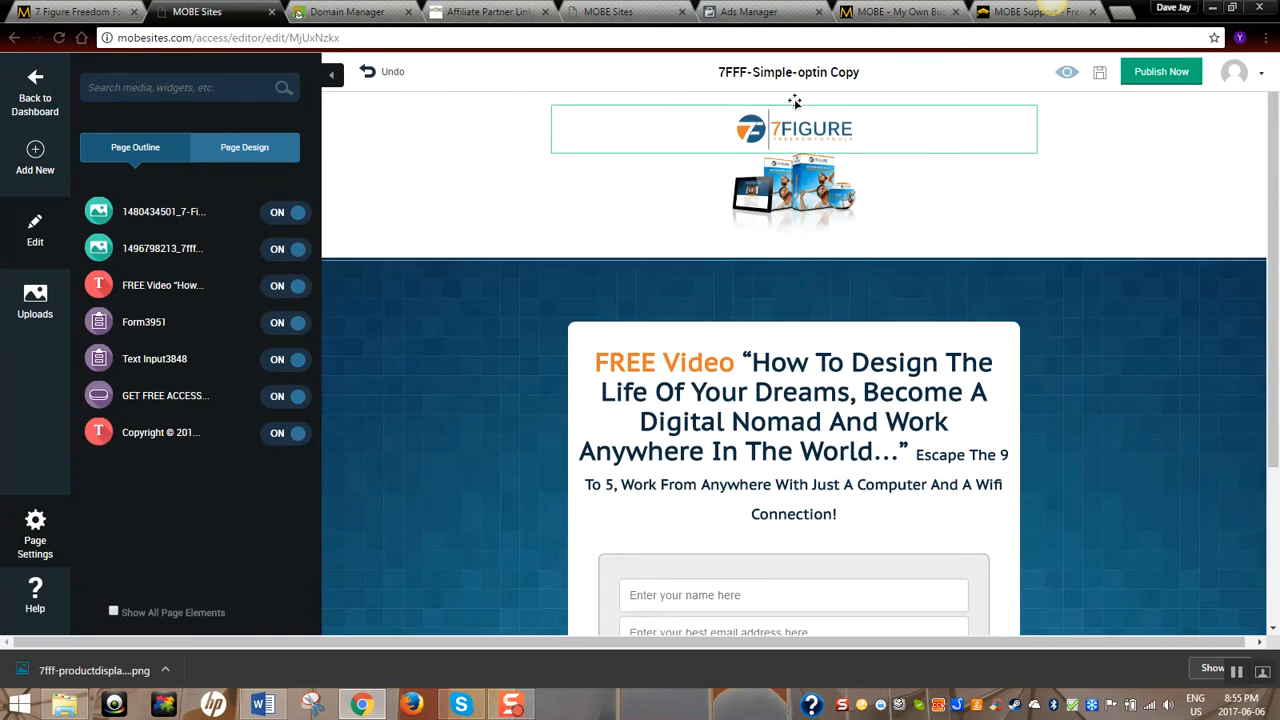
Replace the slug untitled-page-name-2 with the user's own name
click(797, 80)
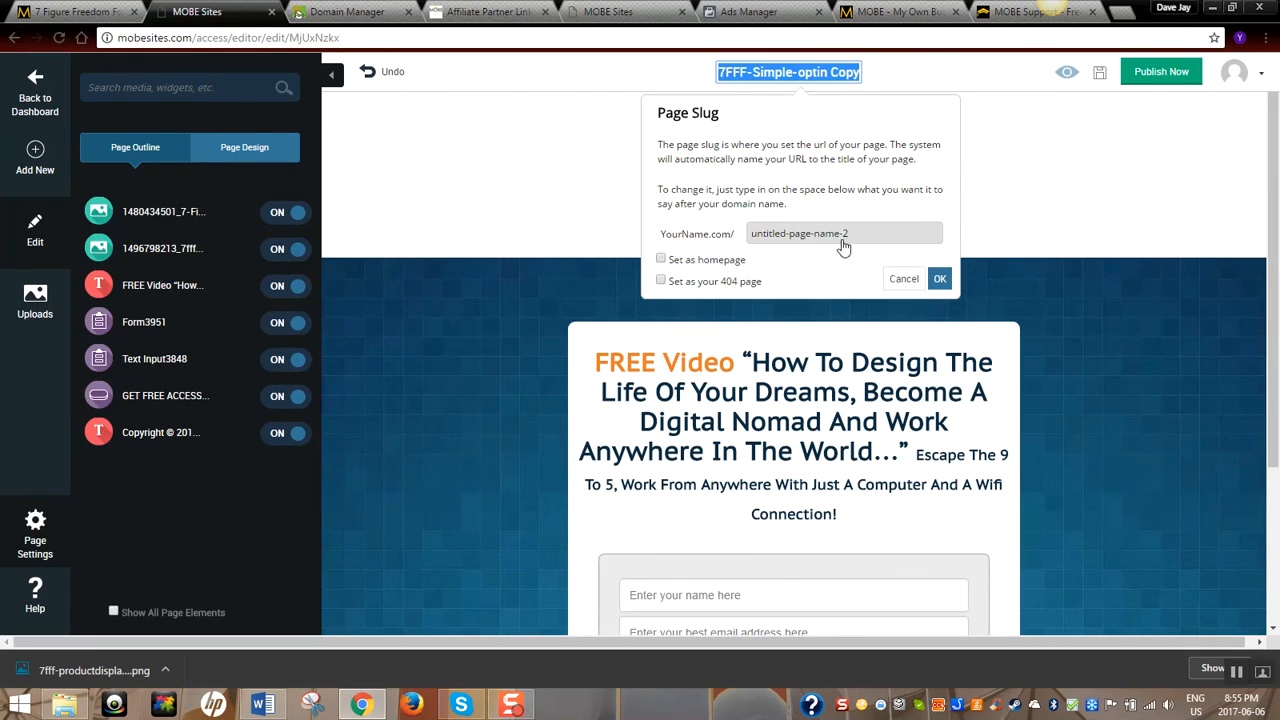
click(863, 236)
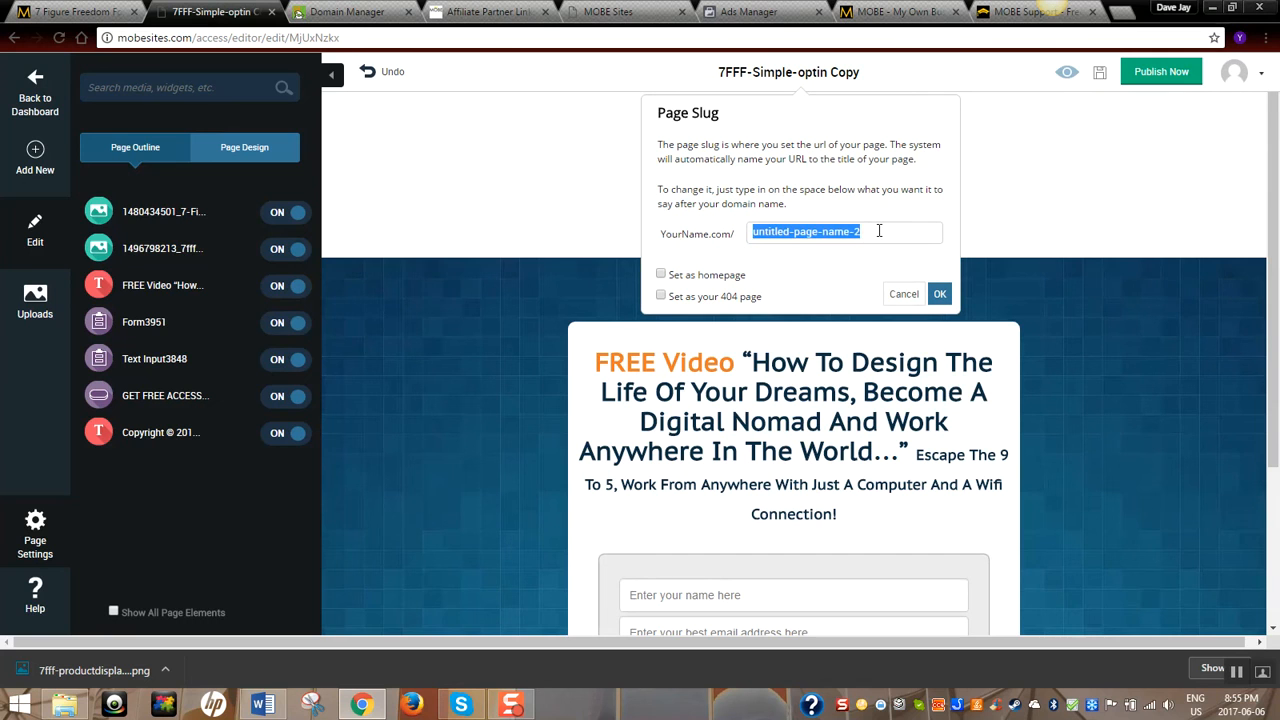
key(BackSpace)
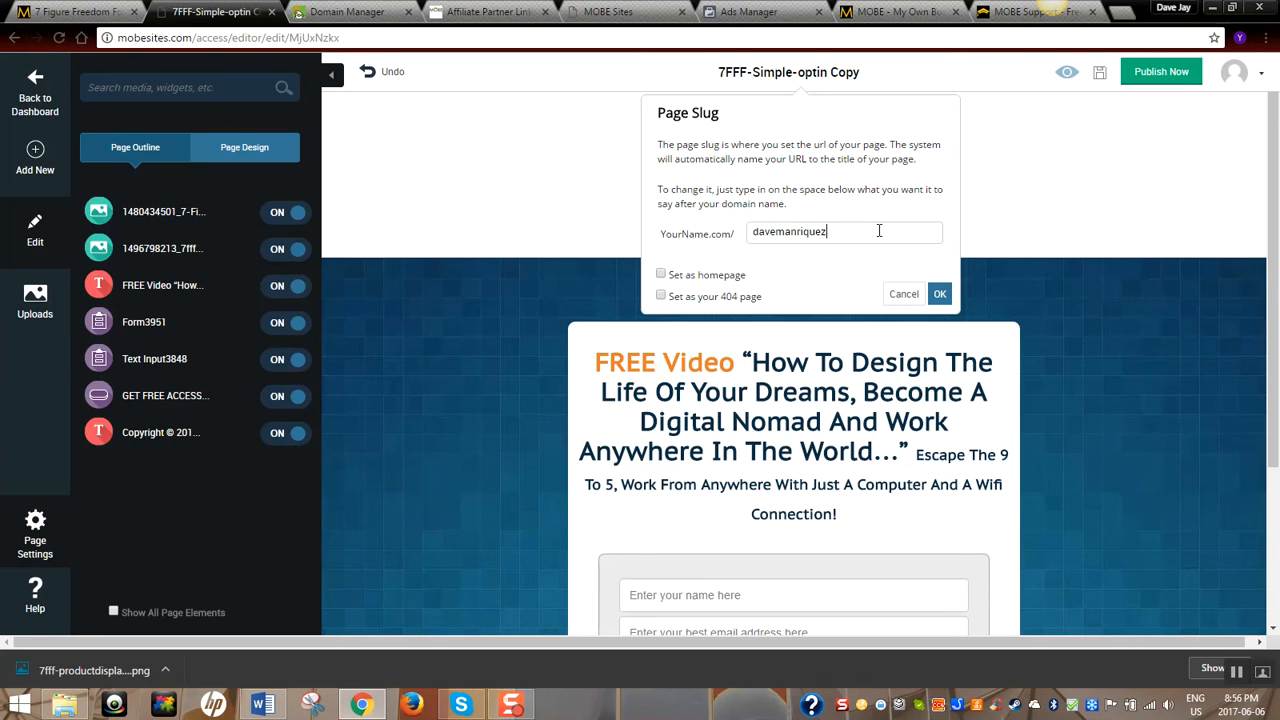
click(659, 279)
Set the page as the account homepage, apply the slug settings, and publish
click(667, 259)
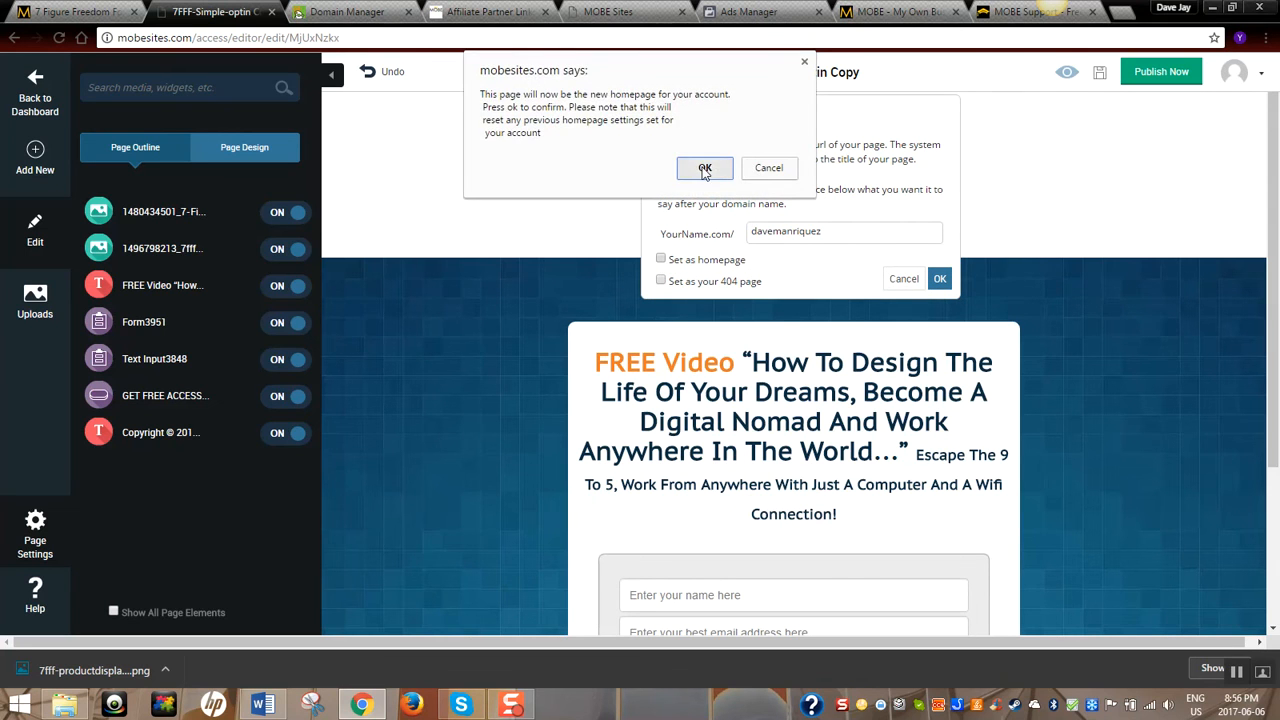
click(704, 168)
click(940, 279)
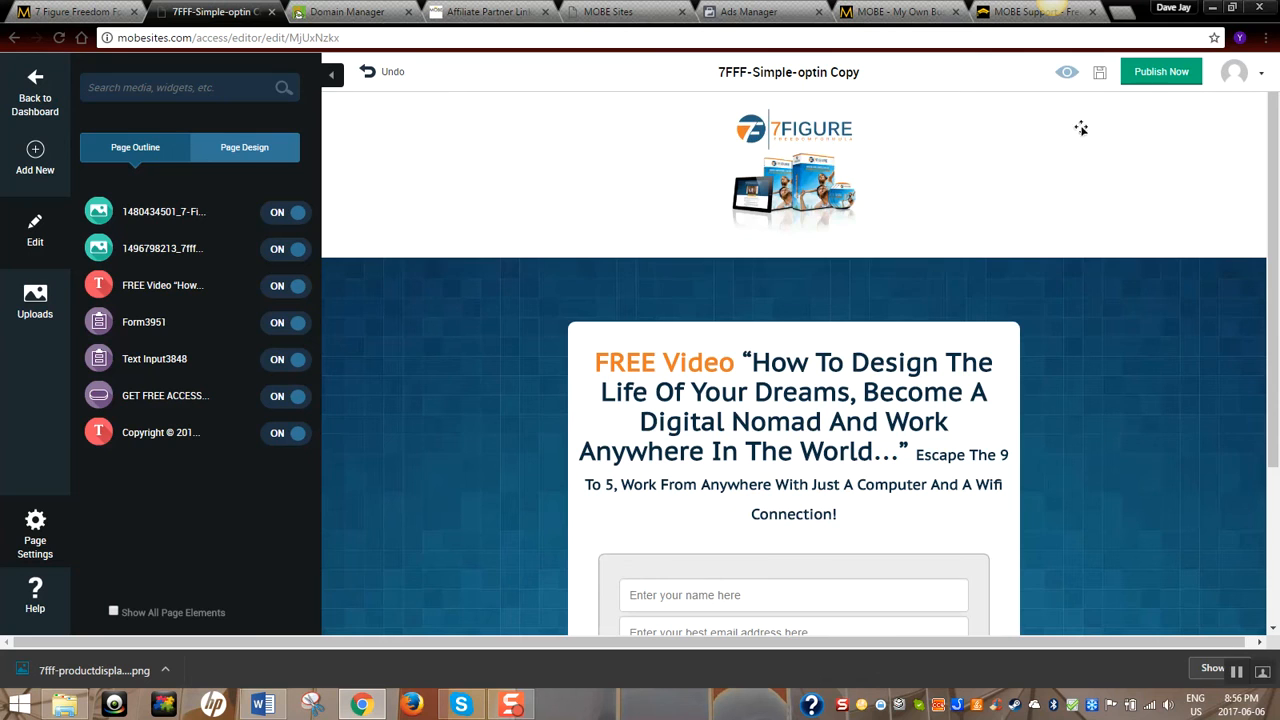
click(1162, 78)
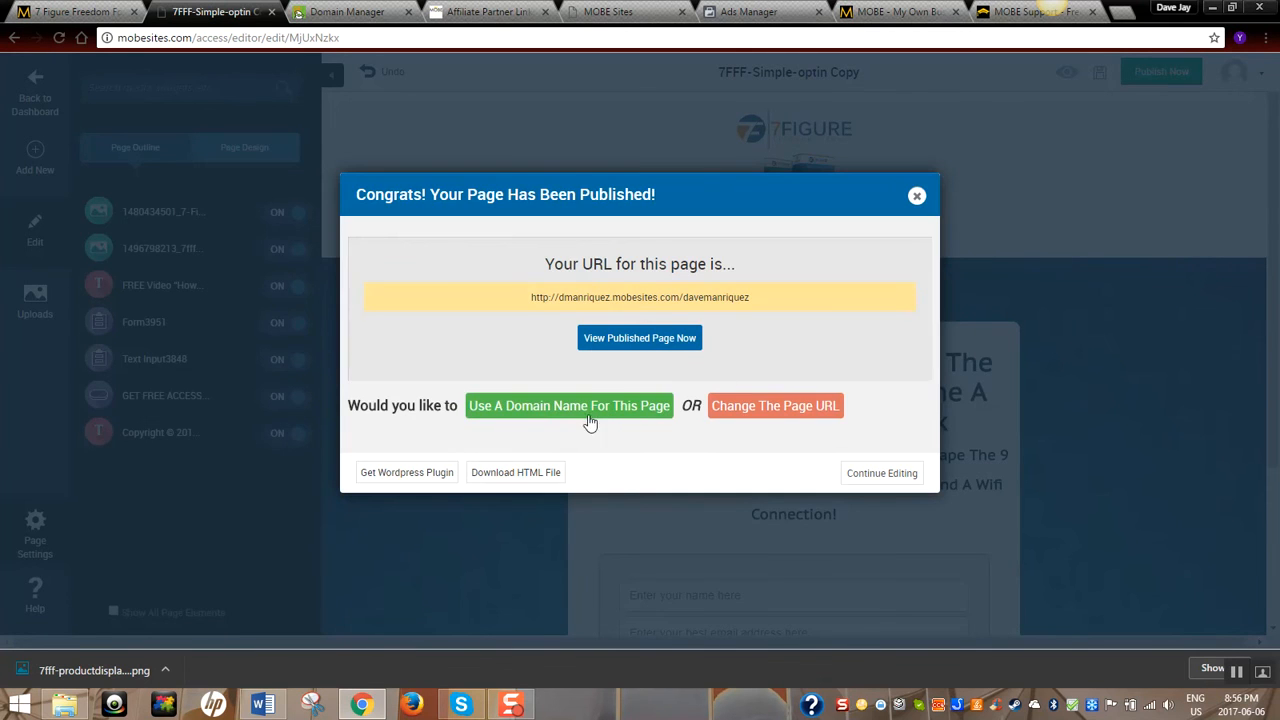
Publish the page on mobemillionairechallenge.com, select its live URL, and open a blank tab
click(594, 406)
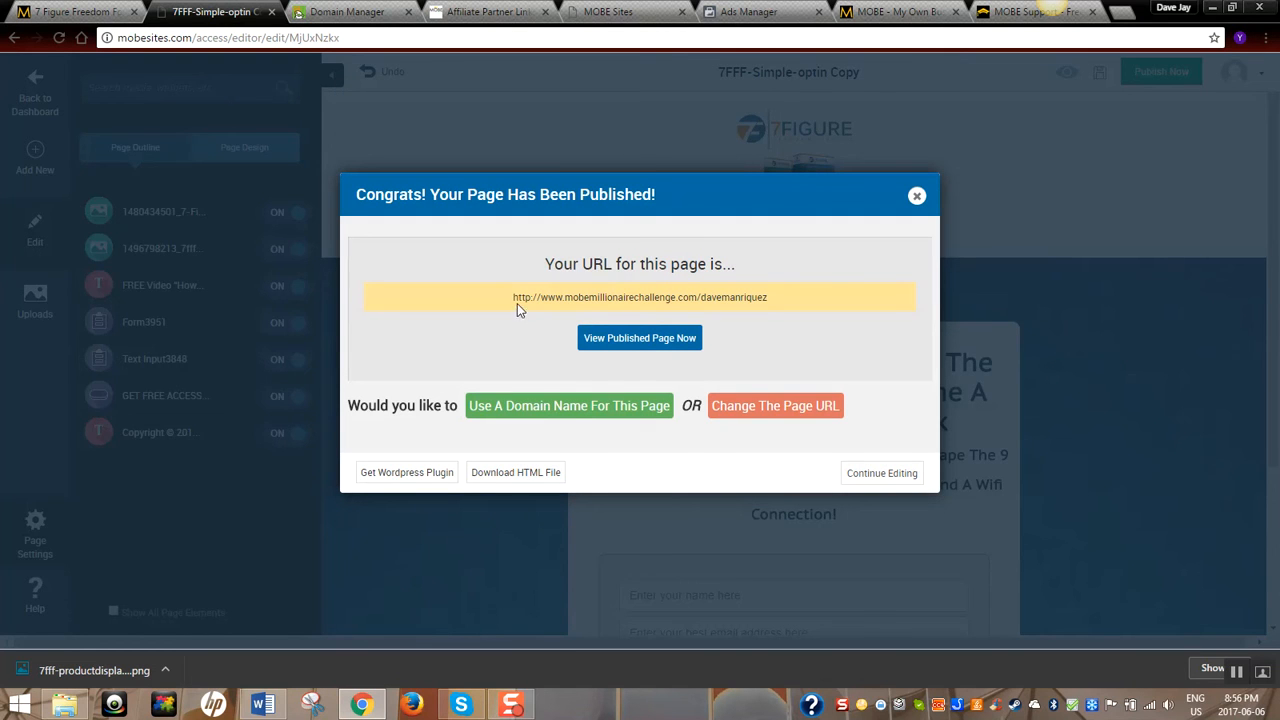
drag(519, 297, 774, 291)
key(ctrl+c)
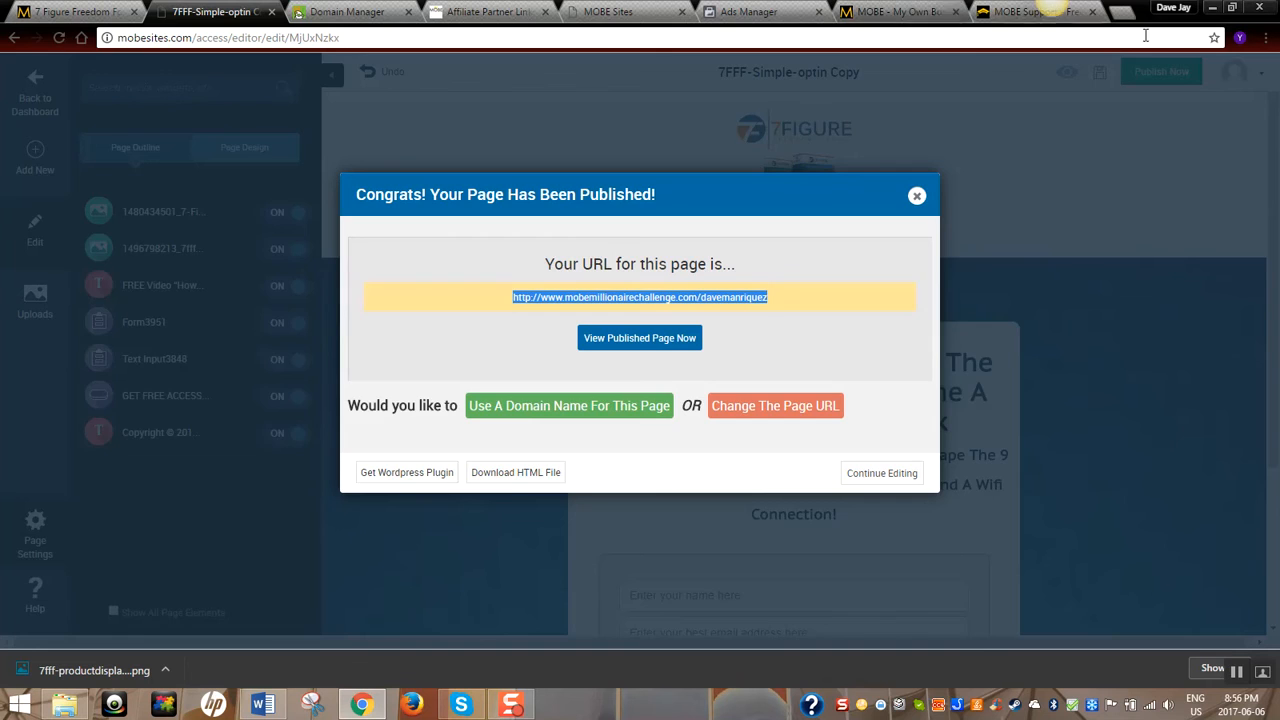
click(1122, 11)
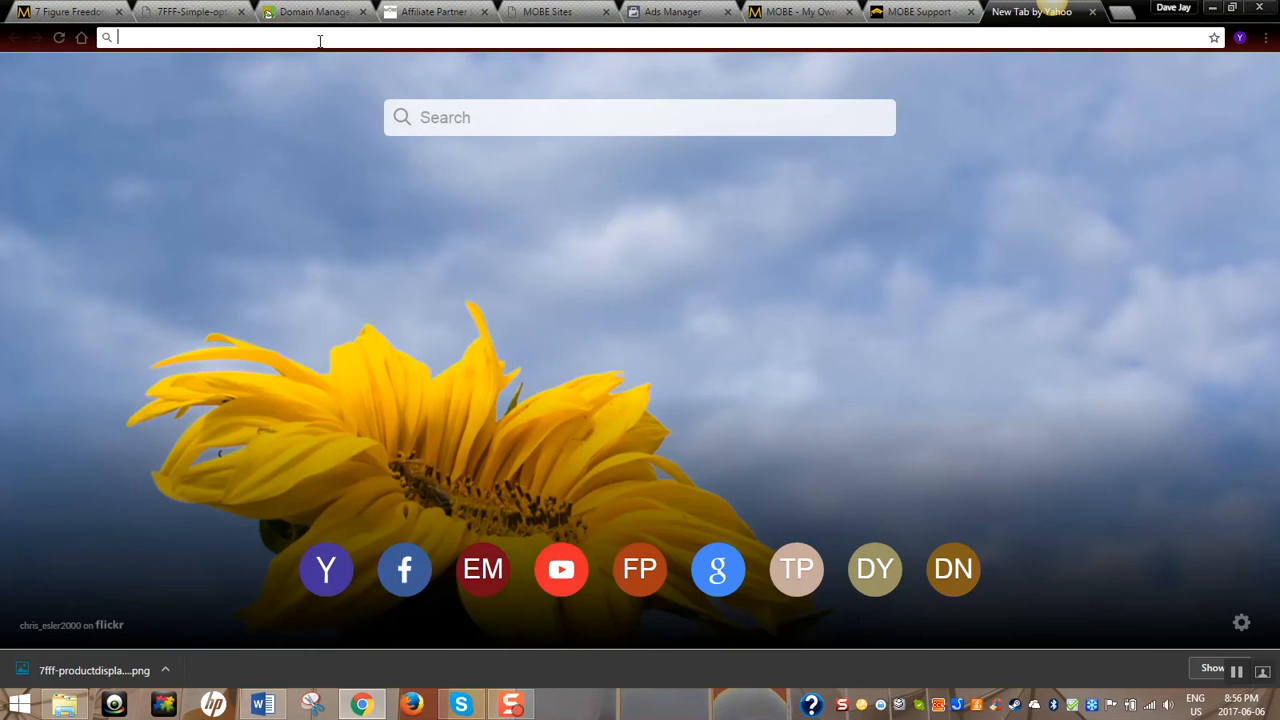
Load the live opt-in page from the pasted mobemillionairechallenge.com URL
key(ctrl+v)
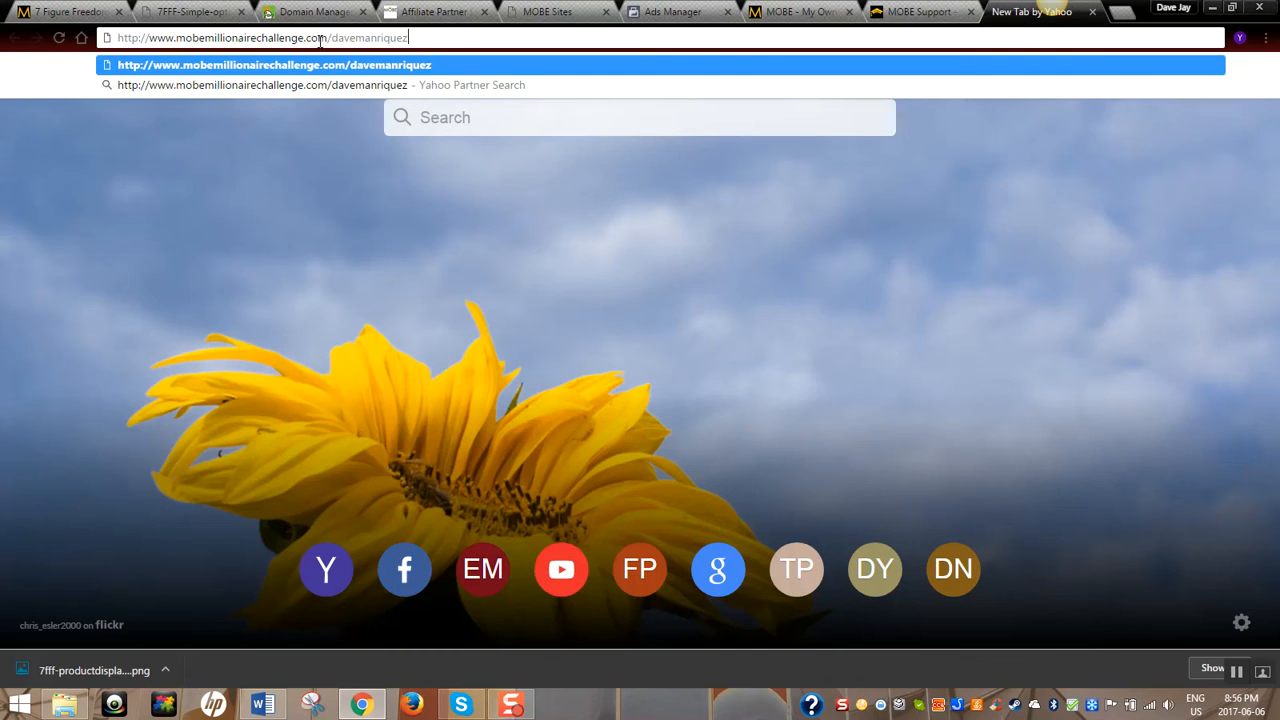
key(Return)
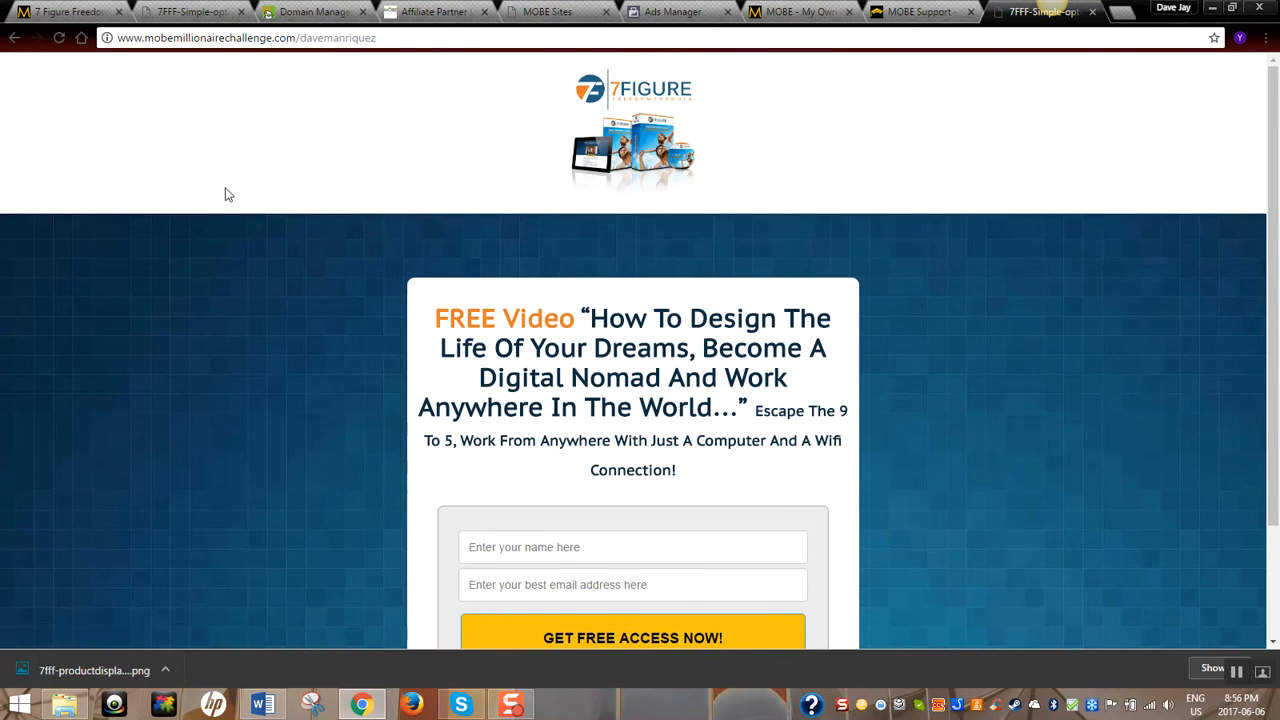
scroll(246, 234, down, 1)
scroll(246, 234, up, 1)
scroll(242, 229, down, 1)
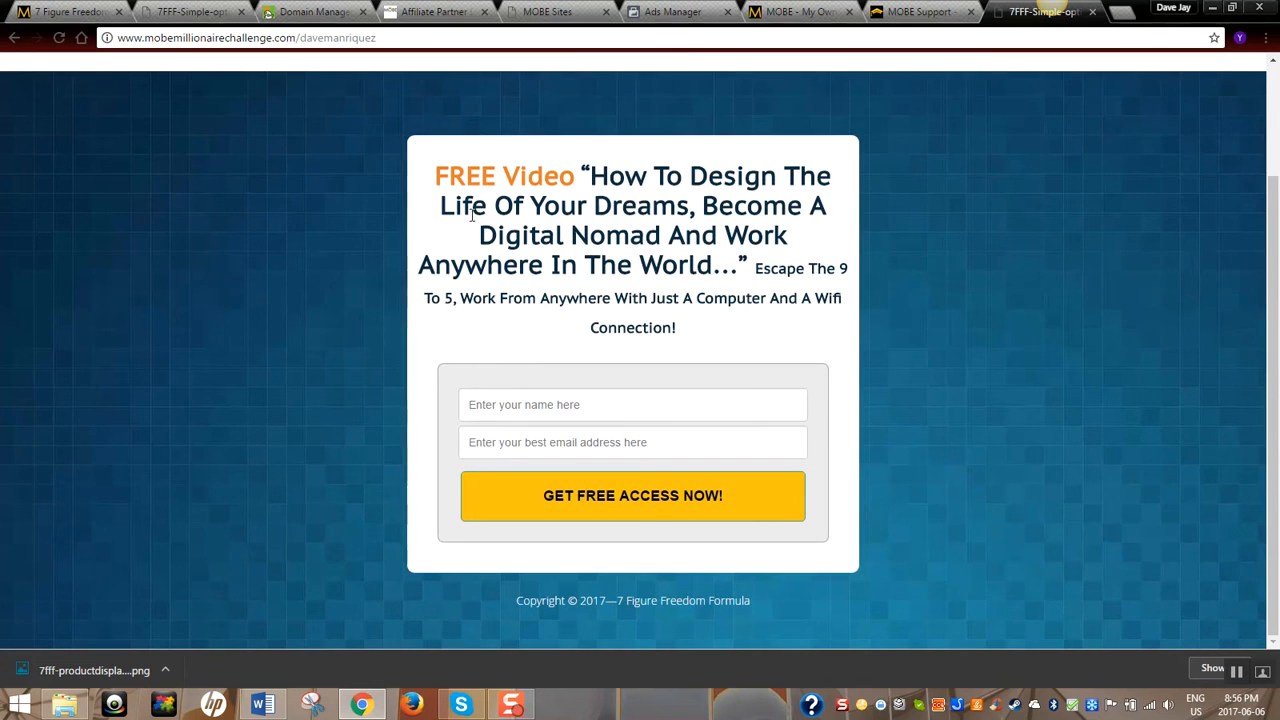
Enter a test first name and begin typing a test e-mail address
click(500, 406)
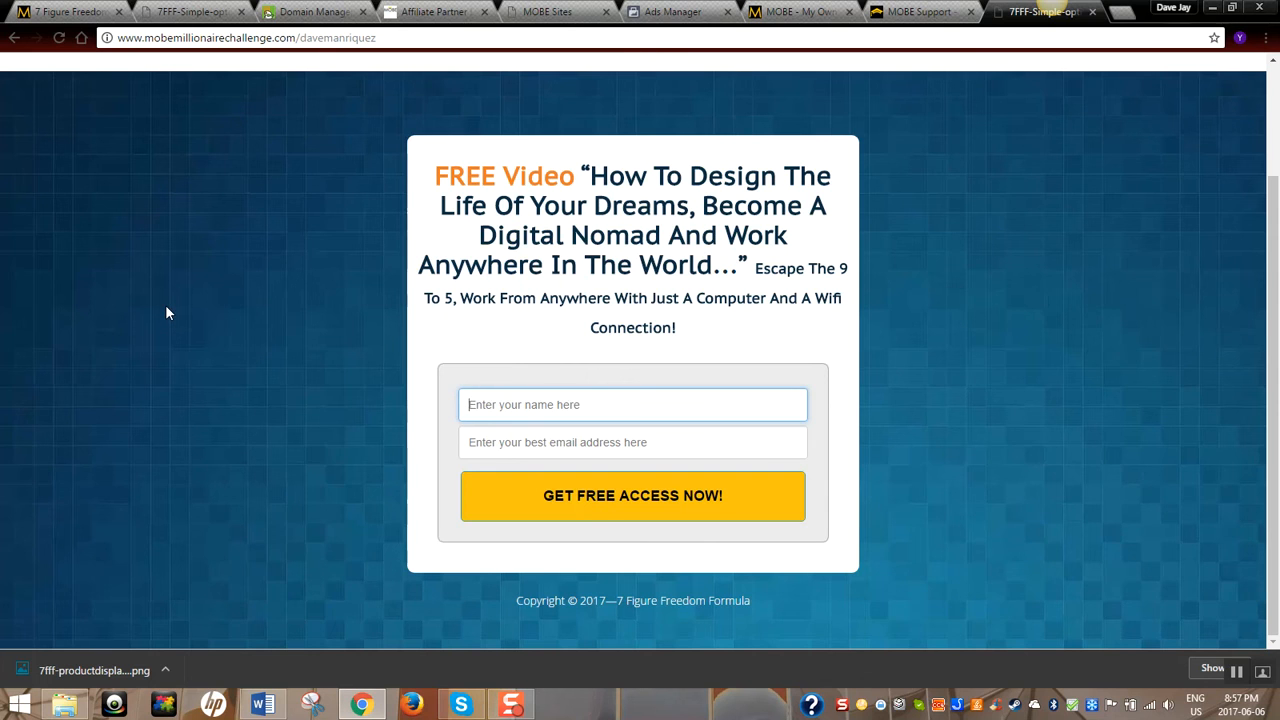
text(dave)
key(Tab)
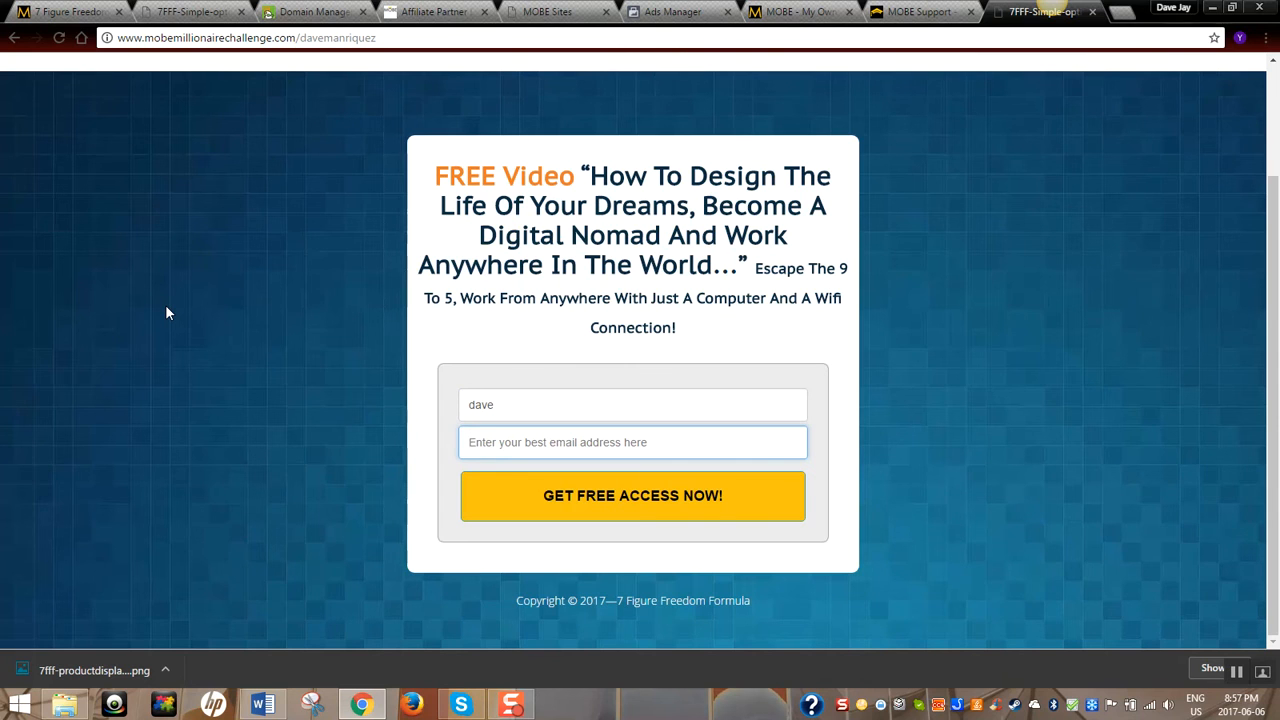
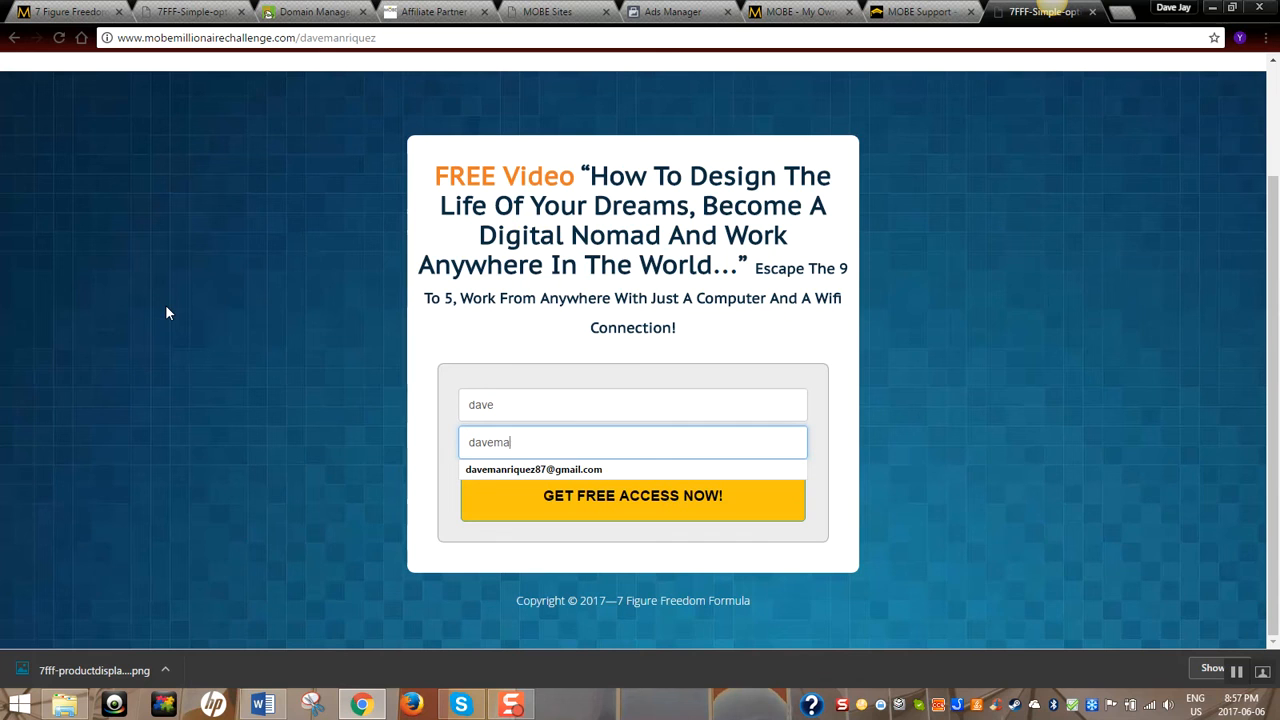
Submit the sign-up with the autofilled e-mail, verify the 7 Figure Freedom Formula sales page, close it
click(519, 470)
click(580, 497)
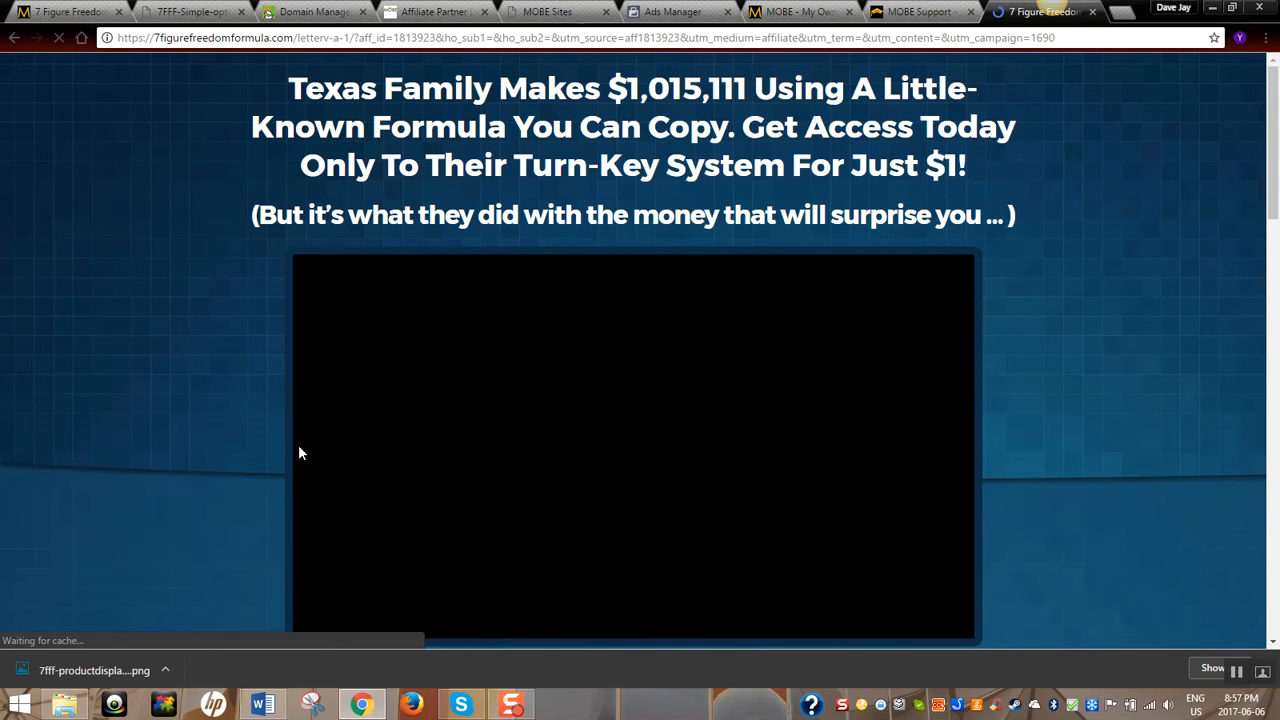
scroll(516, 316, down, 1)
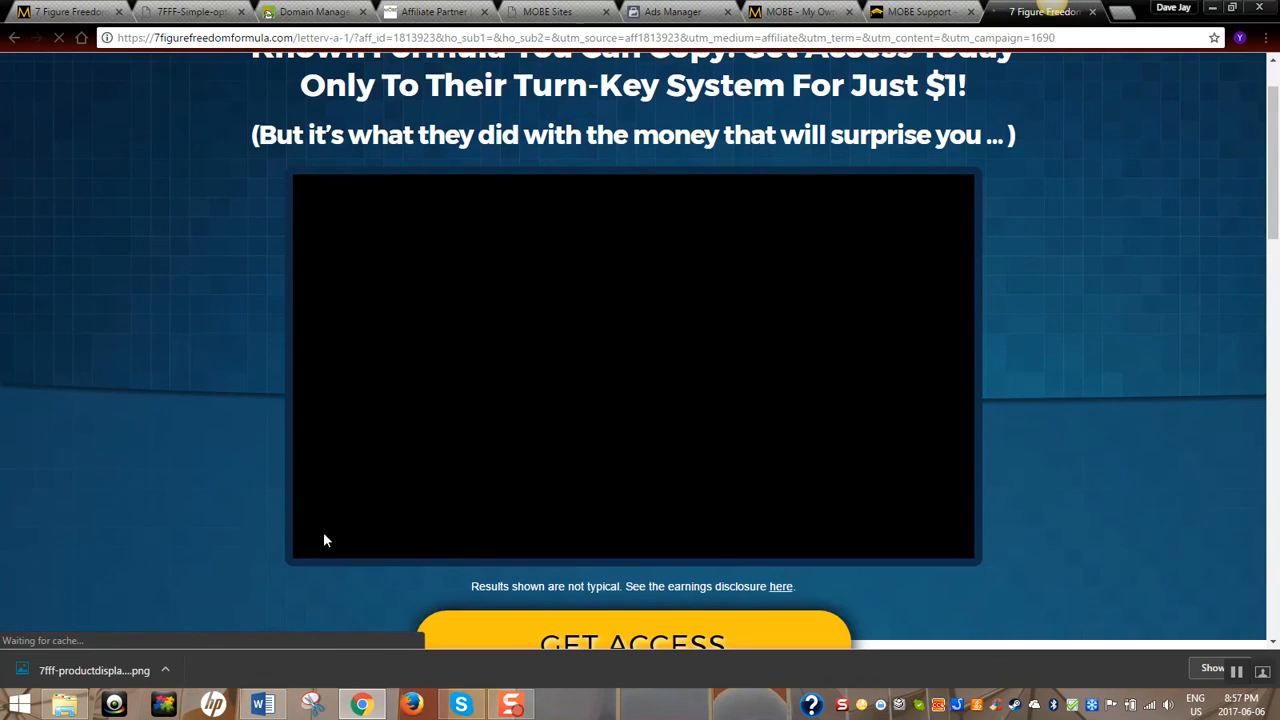
scroll(770, 335, up, 1)
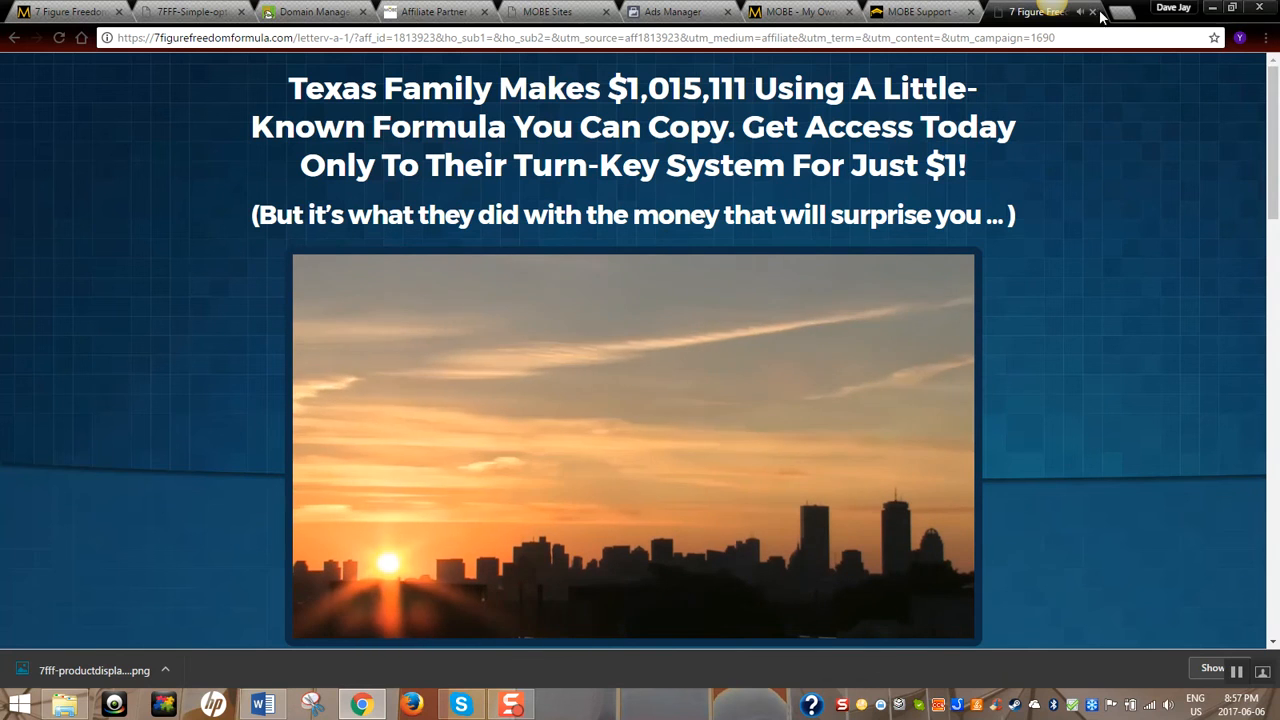
key(ctrl+w)
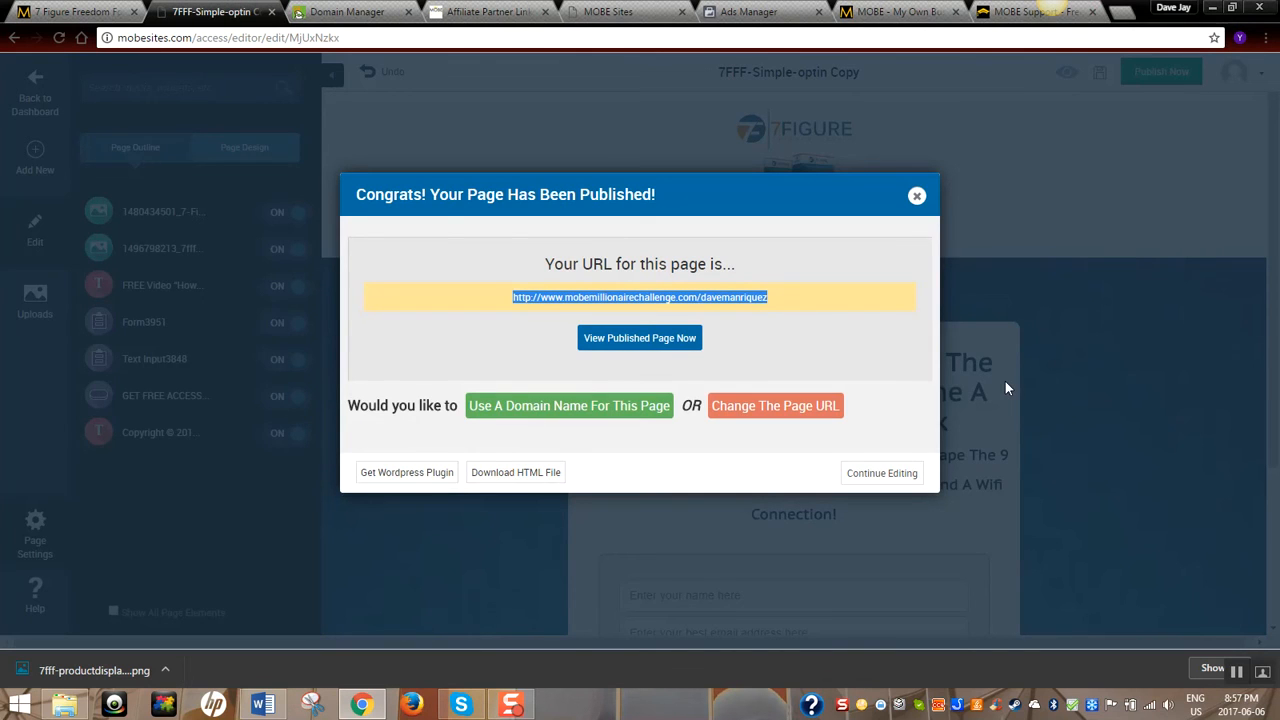